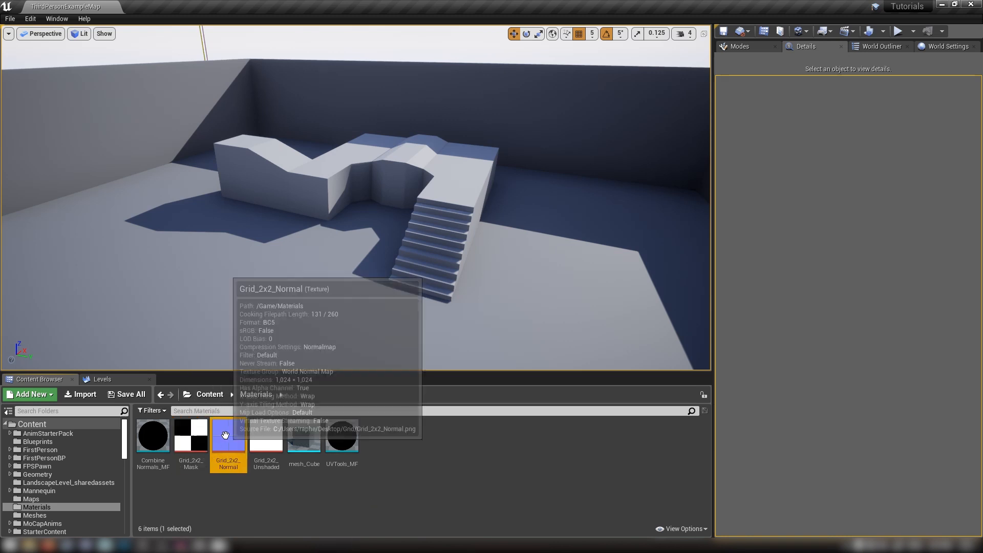
Step: Examine the Grid_2x2 textures, the mesh_Cube static mesh and the two material functions in the Materials folder
click(252, 436)
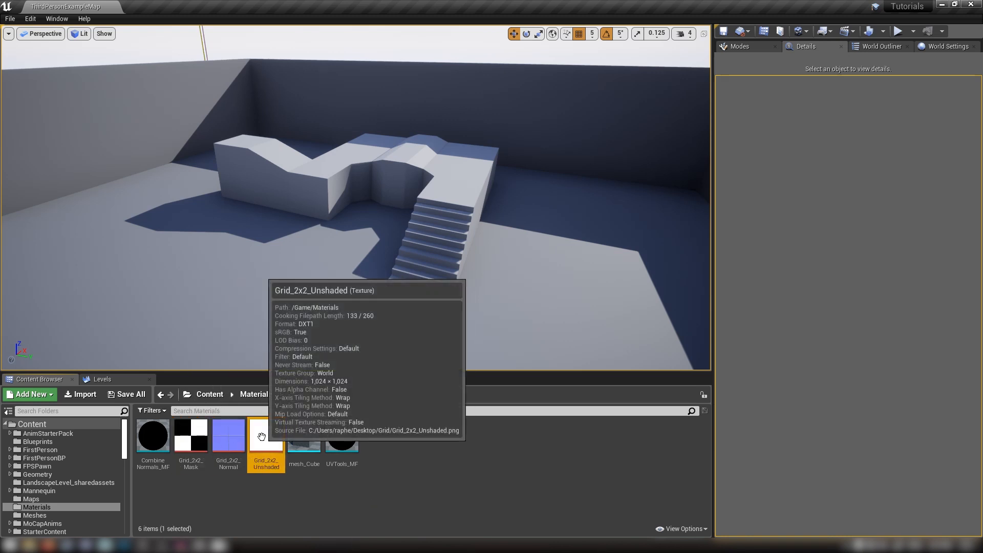
click(306, 441)
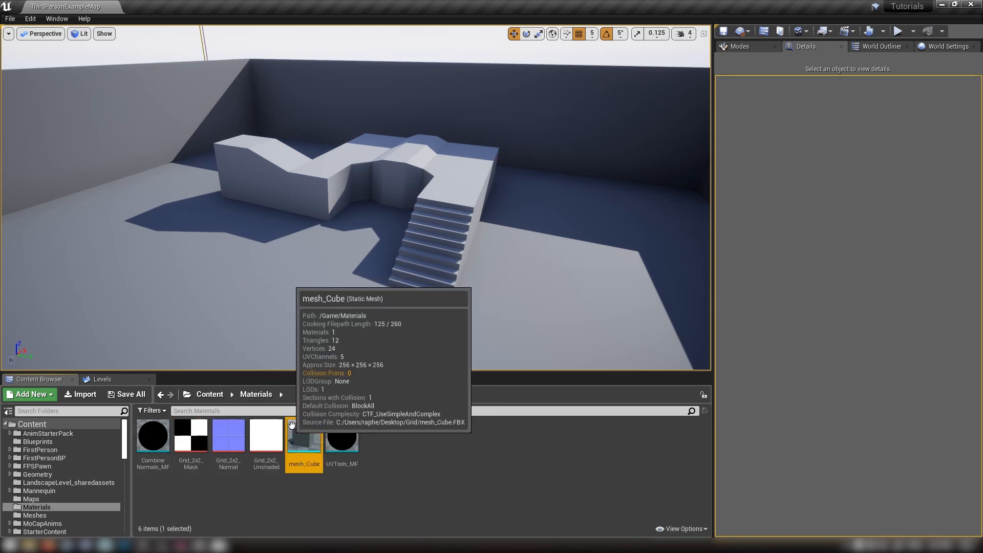
shift+click(190, 435)
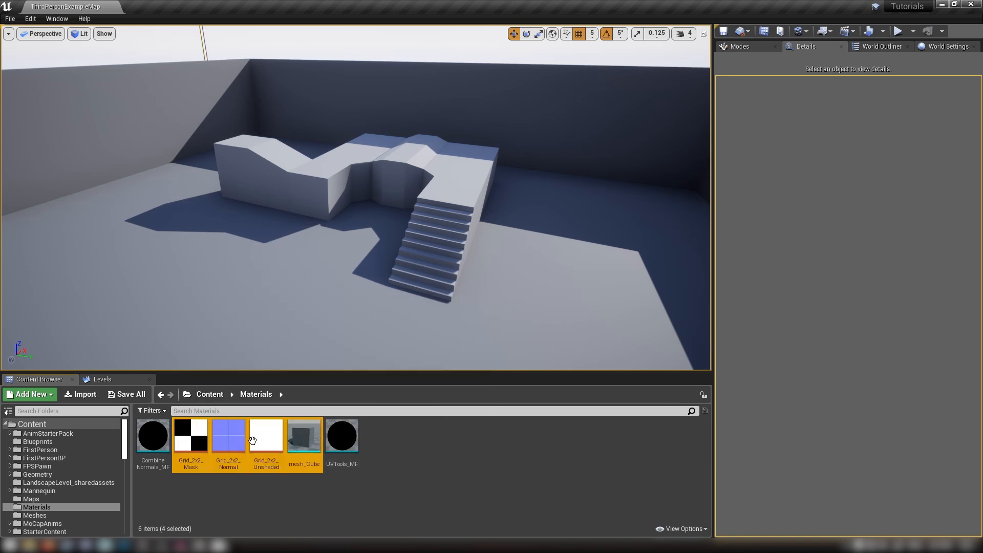
click(276, 499)
click(160, 445)
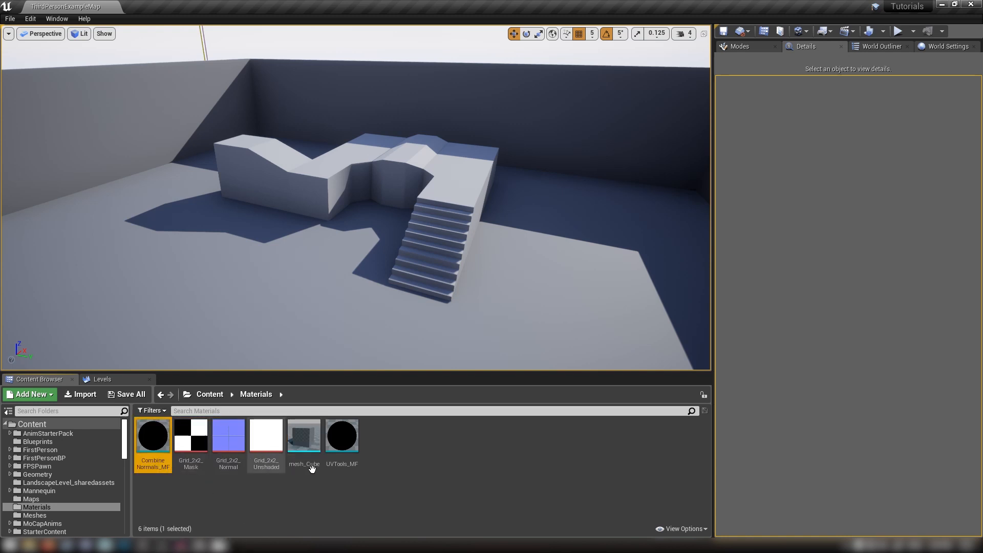
click(353, 450)
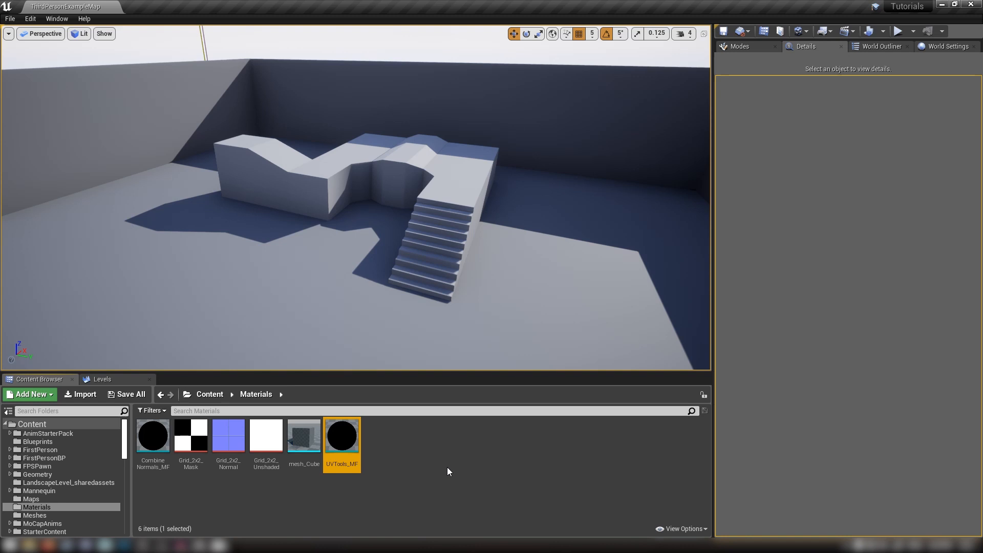
Step: Create a material named GridBlockout_MAT in the Materials folder and open it docked beside the level editor
click(408, 450)
right_click(395, 441)
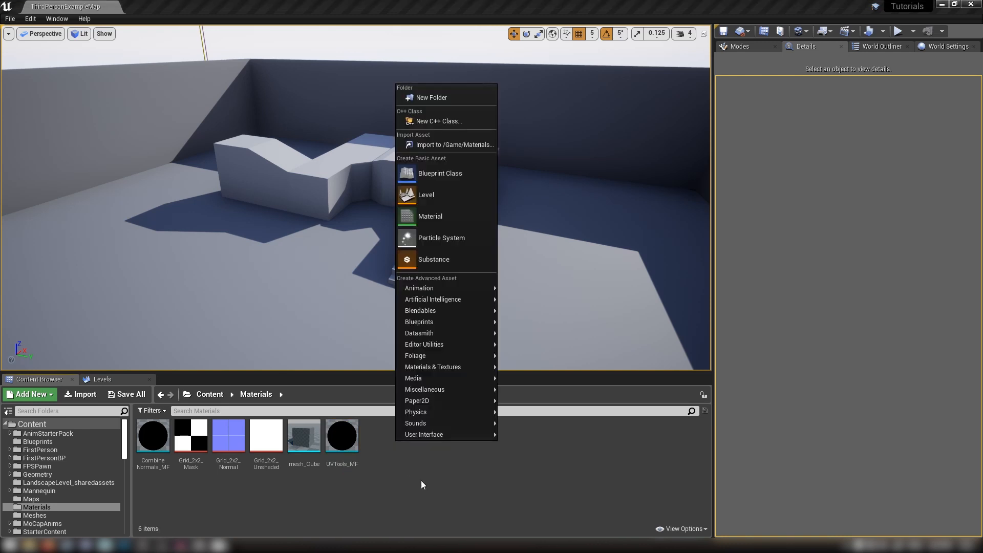
click(431, 216)
text(Gri)
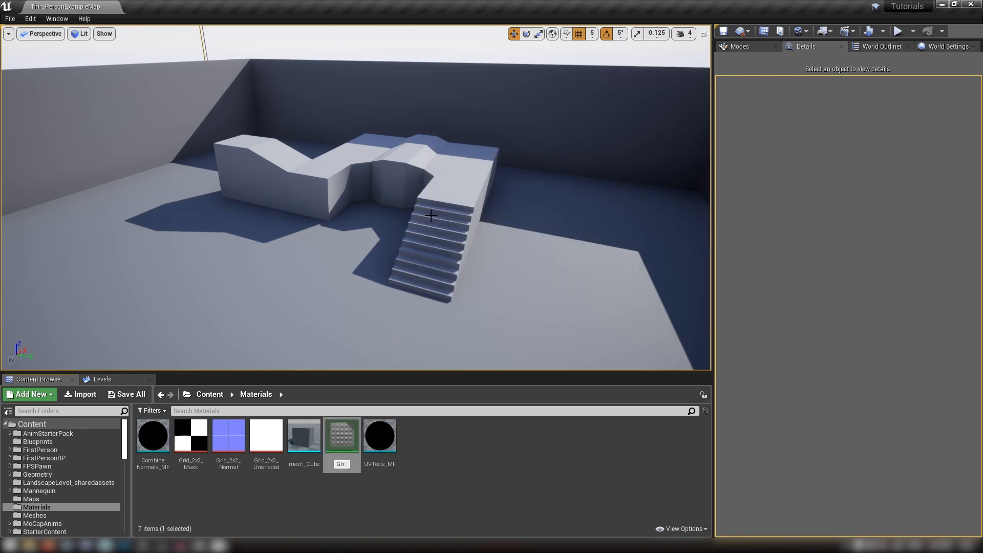
text(dBlockou)
key(Return)
double_click(191, 435)
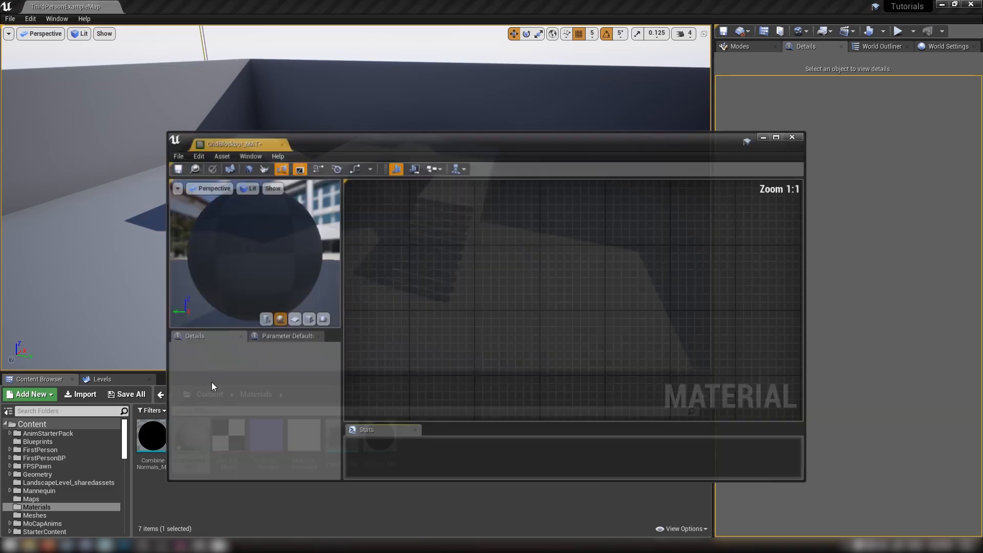
drag(231, 144, 92, 5)
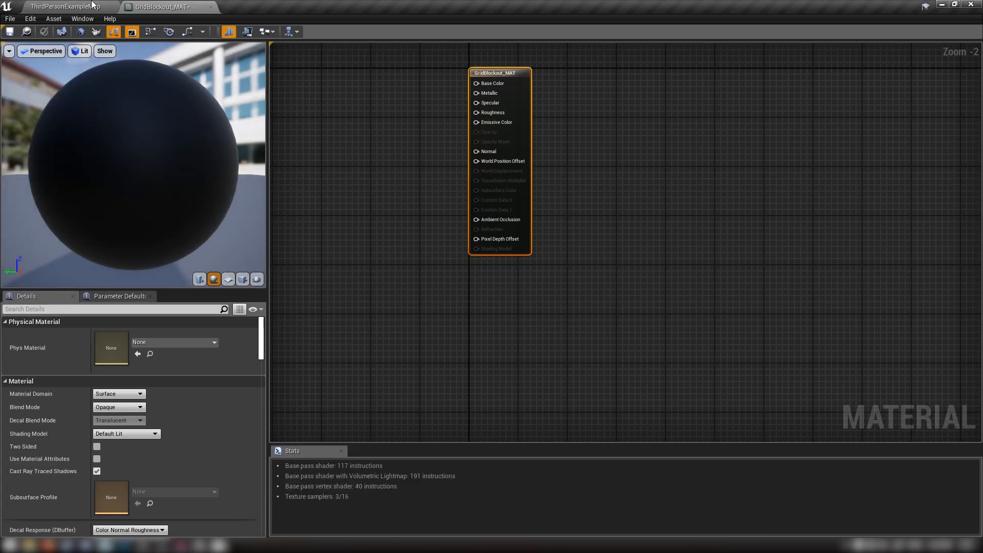
Step: Add the Grid_2x2_Mask, Grid_2x2_Normal and Grid_2x2_Unshaded textures to the GridBlockout_MAT graph as texture samples, keeping its editor docked
drag(163, 5, 279, 95)
click(229, 435)
shift+click(304, 435)
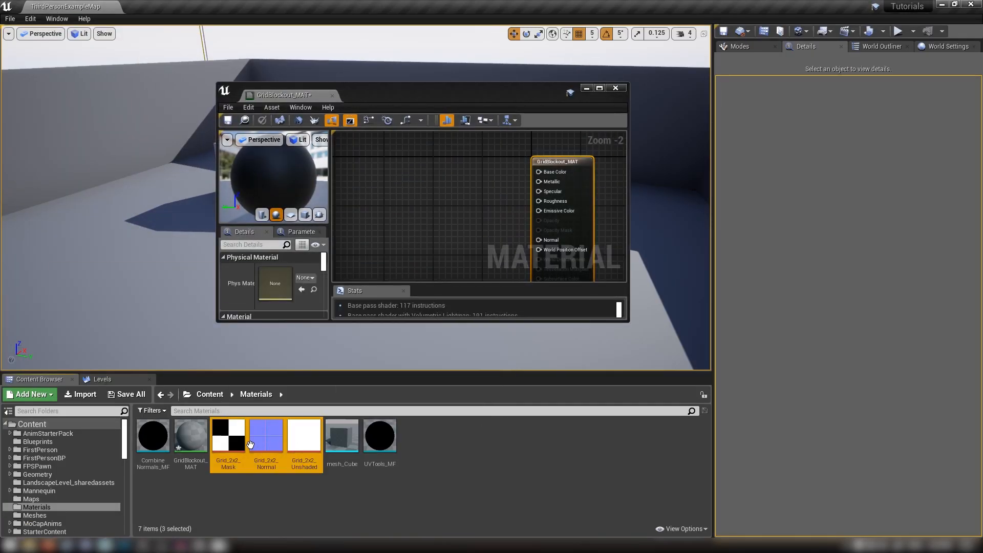
drag(304, 435, 396, 198)
click(368, 149)
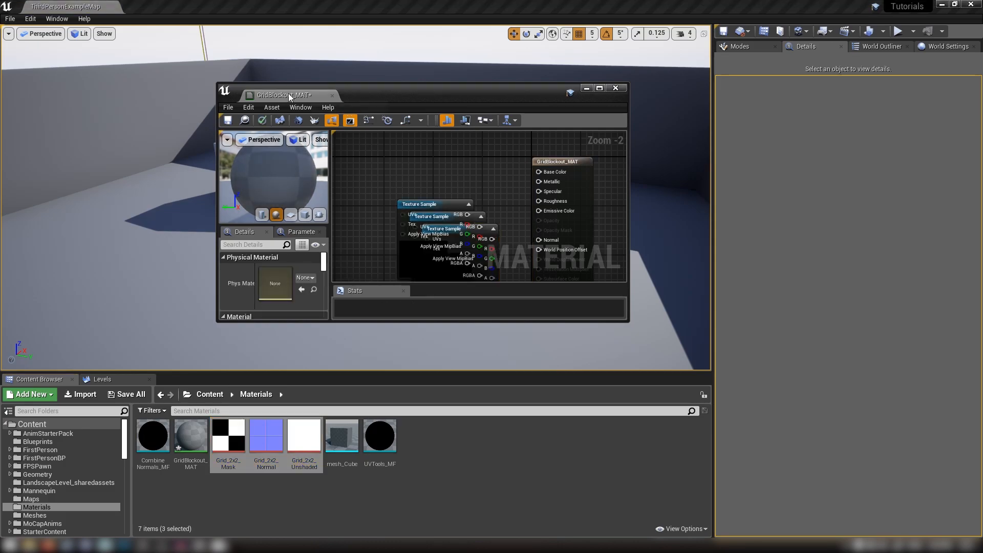
drag(288, 94, 154, 6)
Step: Arrange the texture samples with Unshaded directly above Normal, far from the material node, and the Mask sample separately between them and lower down
right_drag(313, 211, 418, 246)
drag(480, 226, 314, 166)
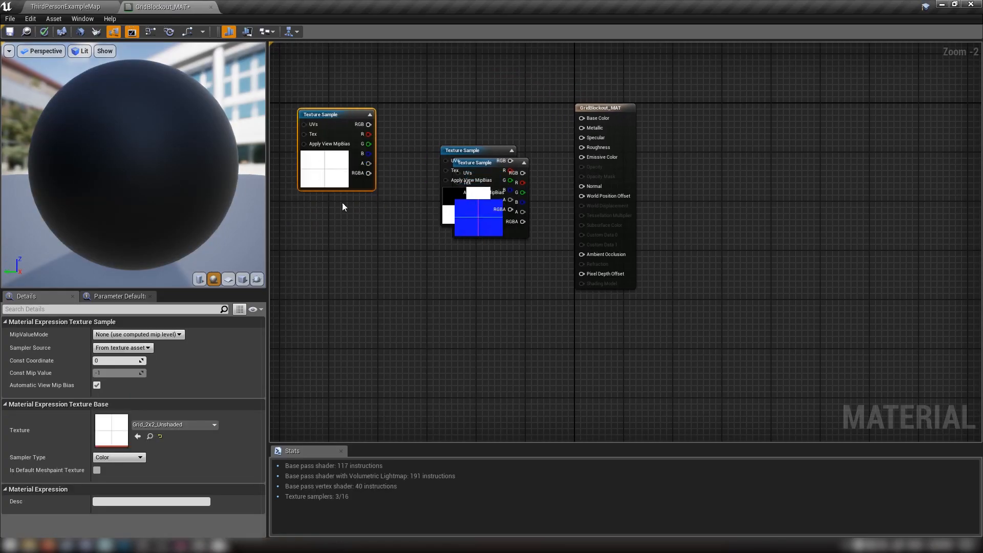
right_drag(378, 233, 551, 248)
drag(652, 234, 497, 271)
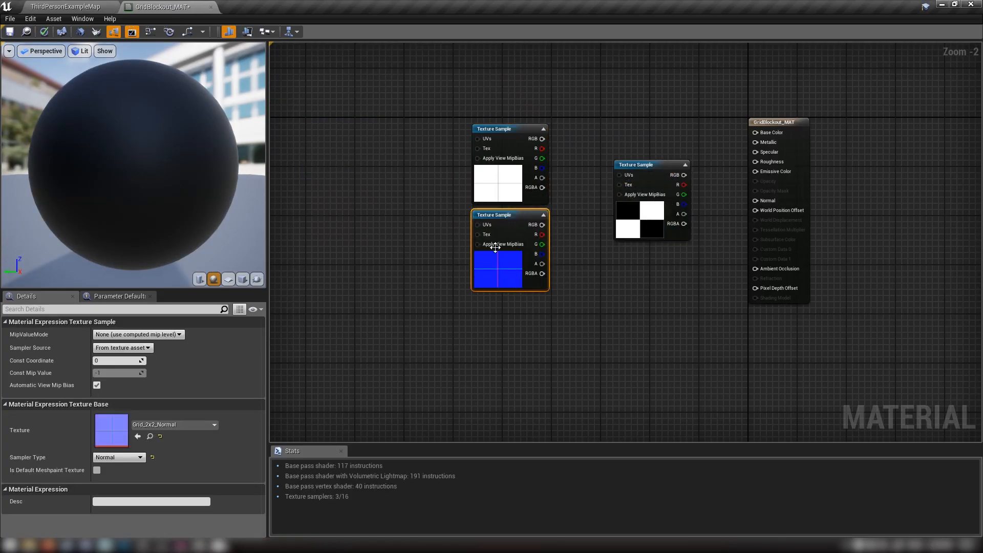
right_drag(515, 265, 490, 273)
drag(607, 231, 478, 405)
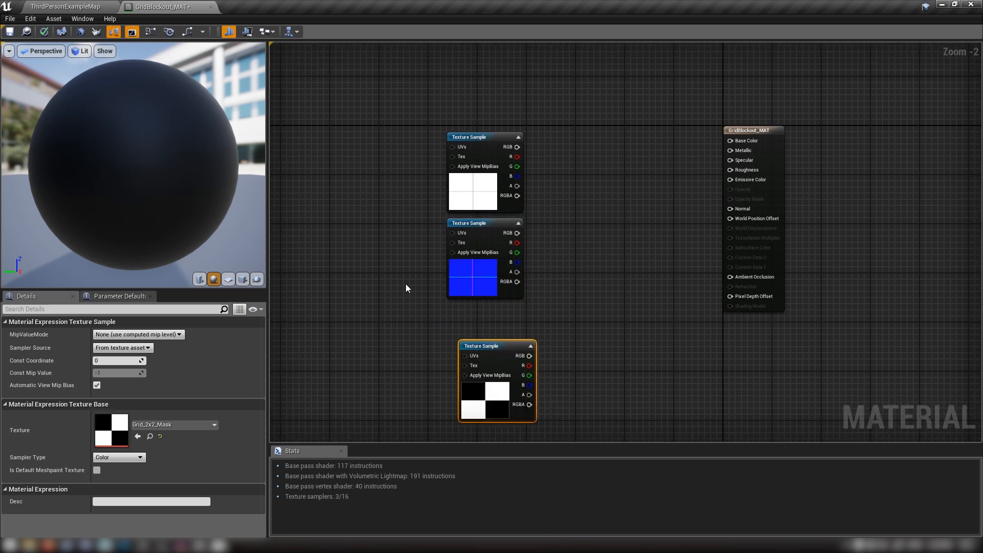
right_drag(388, 180, 505, 206)
drag(504, 205, 589, 294)
drag(589, 299, 367, 299)
Step: Examine the Grid_2x2_Unshaded and Grid_2x2_Normal textures at full size in the texture editor
click(383, 224)
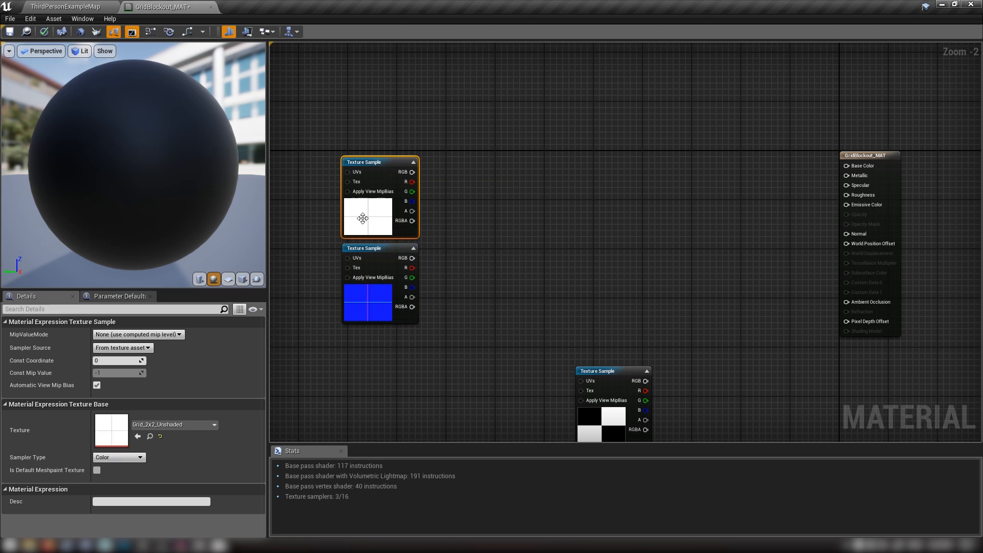
click(65, 6)
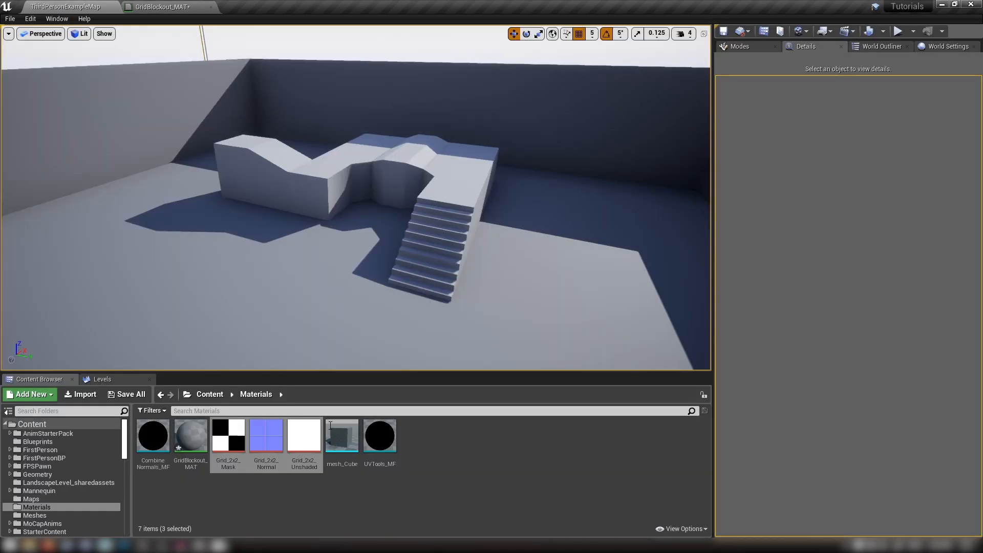
double_click(313, 468)
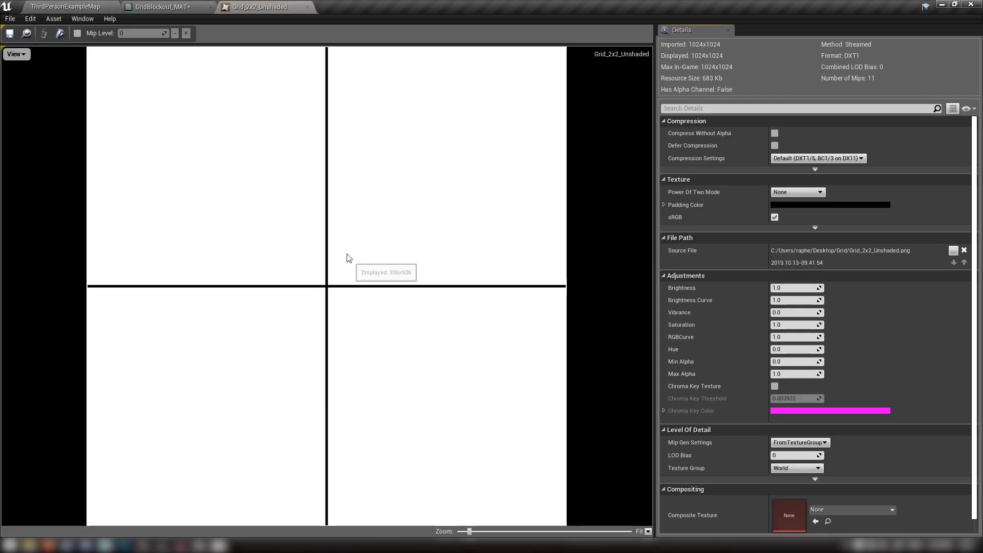
click(307, 7)
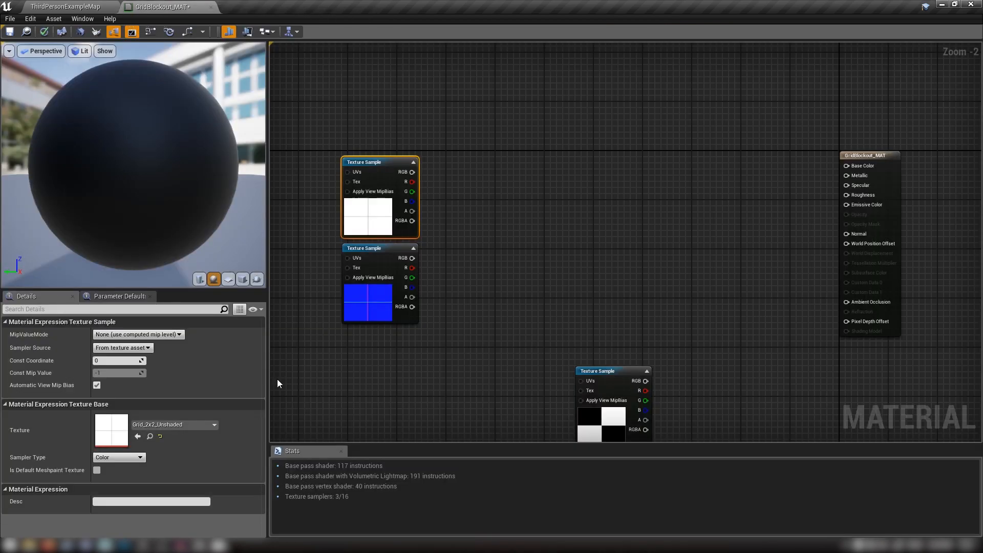
click(69, 5)
double_click(272, 441)
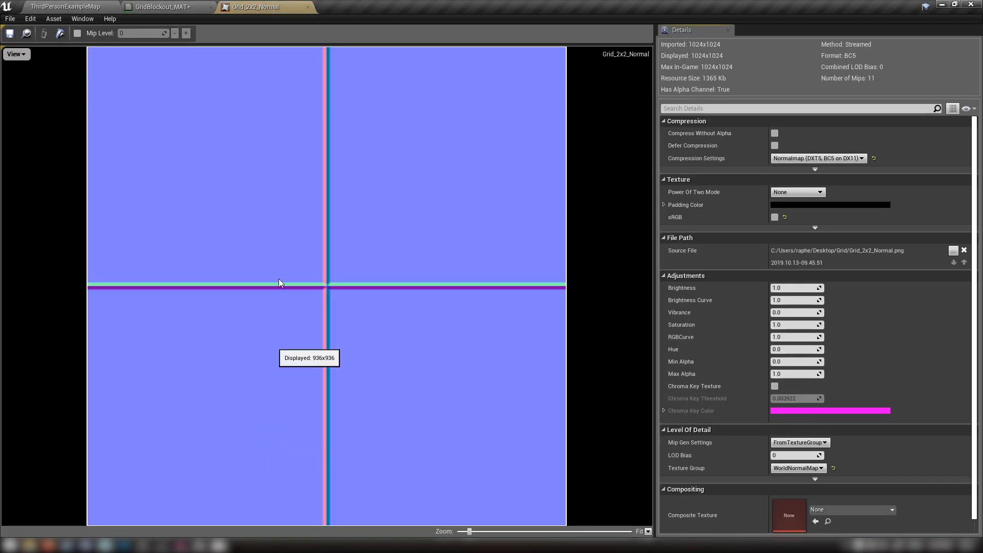
click(307, 6)
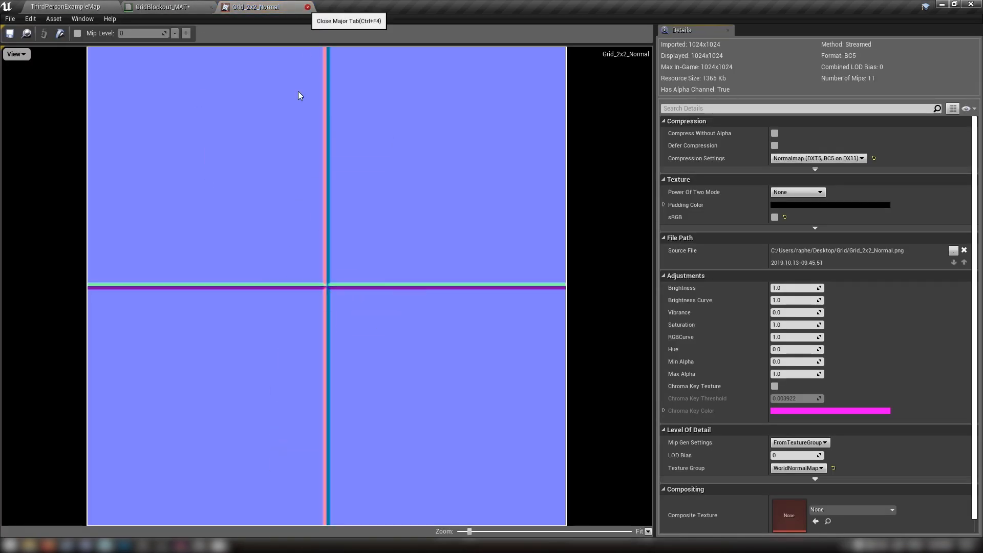
Step: Move the Unshaded and Normal texture samples up and place a copy of the pair directly below them
right_drag(438, 367, 538, 342)
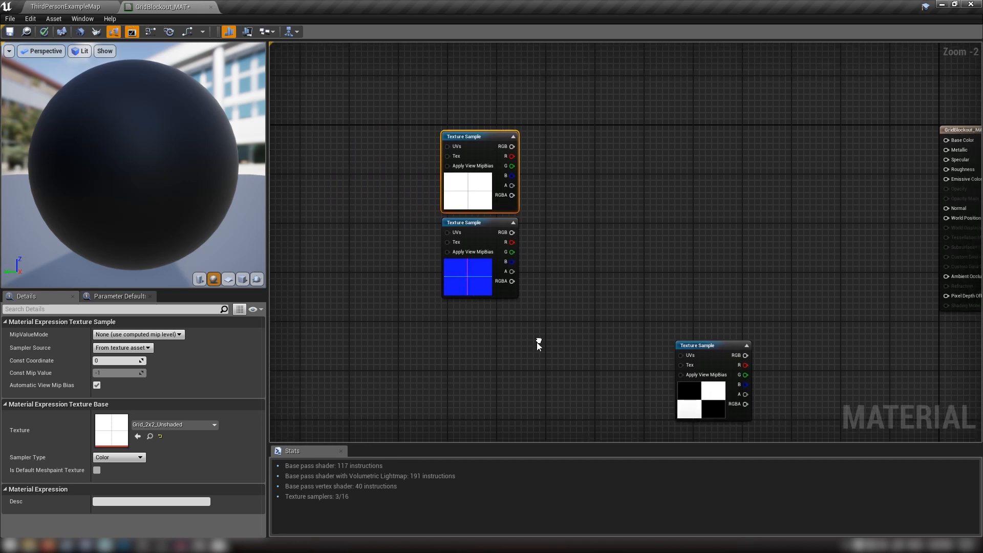
drag(374, 158, 498, 304)
drag(453, 272, 392, 180)
right_drag(385, 276, 438, 280)
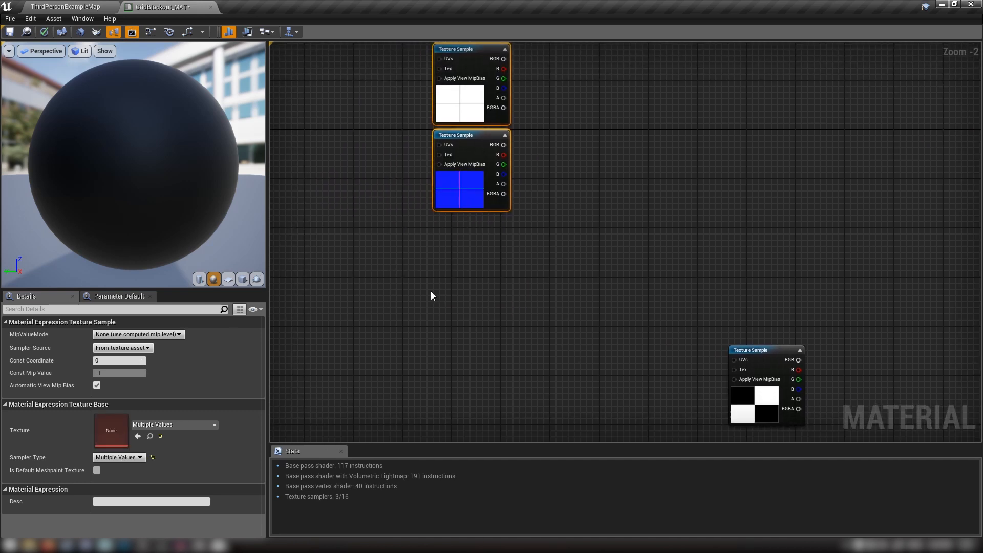
key(ctrl+v)
drag(461, 252, 465, 222)
Step: Place a second copy of the Unshaded and Normal texture sample pair at the lower end of the column
right_drag(378, 286, 363, 146)
key(ctrl+v)
drag(455, 280, 451, 308)
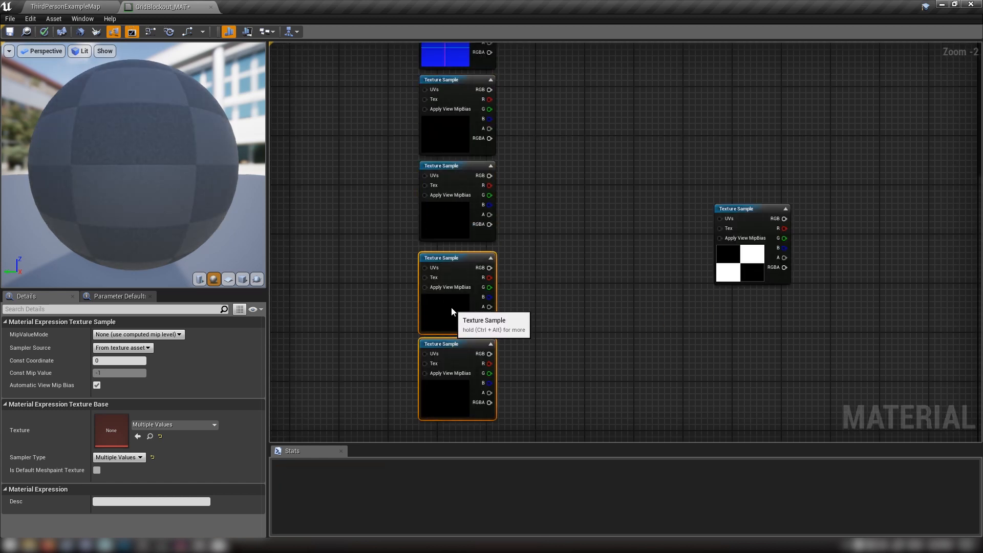
mouse_move(373, 227)
right_down()
mouse_move(393, 316)
mouse_move(379, 234)
right_up()
drag(446, 315, 445, 321)
click(376, 207)
Step: Add a TexCoord node on the input side of the texture sample column
right_drag(373, 204, 460, 302)
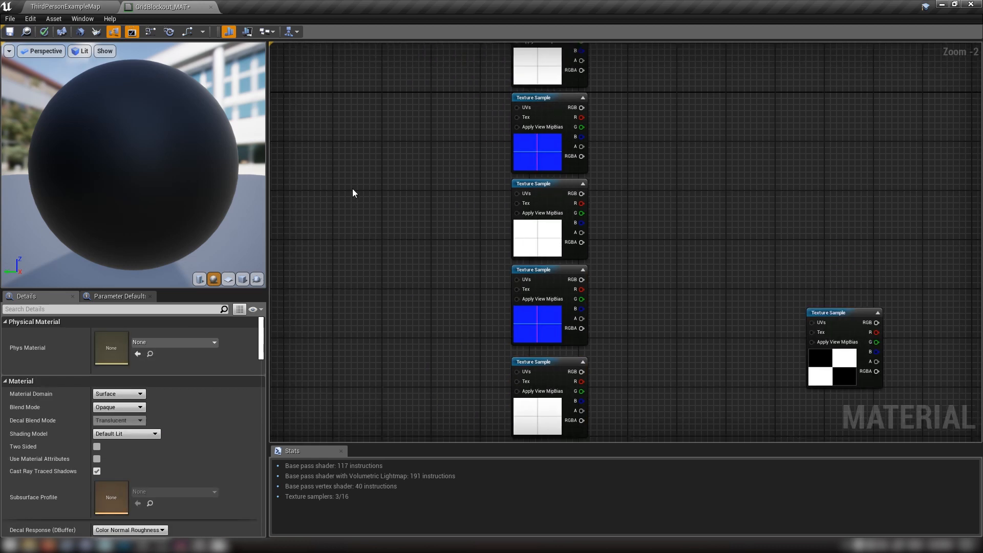
click(333, 171)
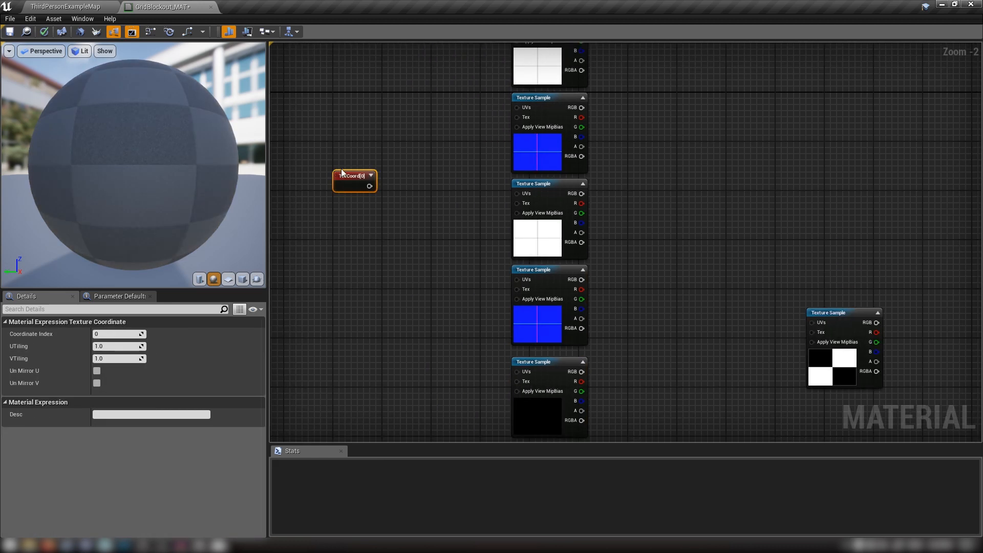
scroll(342, 173, up, 2)
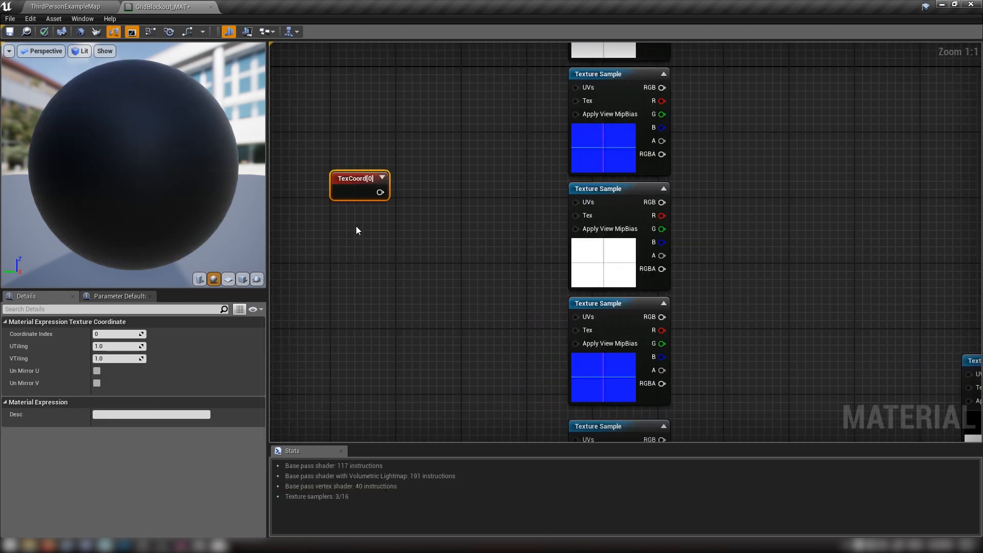
Step: Add a scalar parameter named UV Scale with a default value of 1 directly beneath the TexCoord node
click(328, 221)
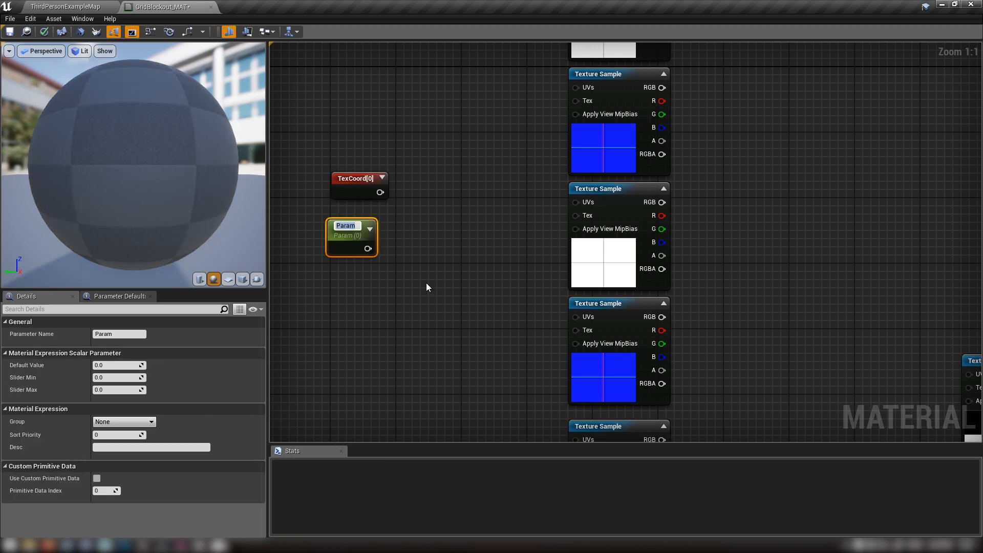
text(UV Scale)
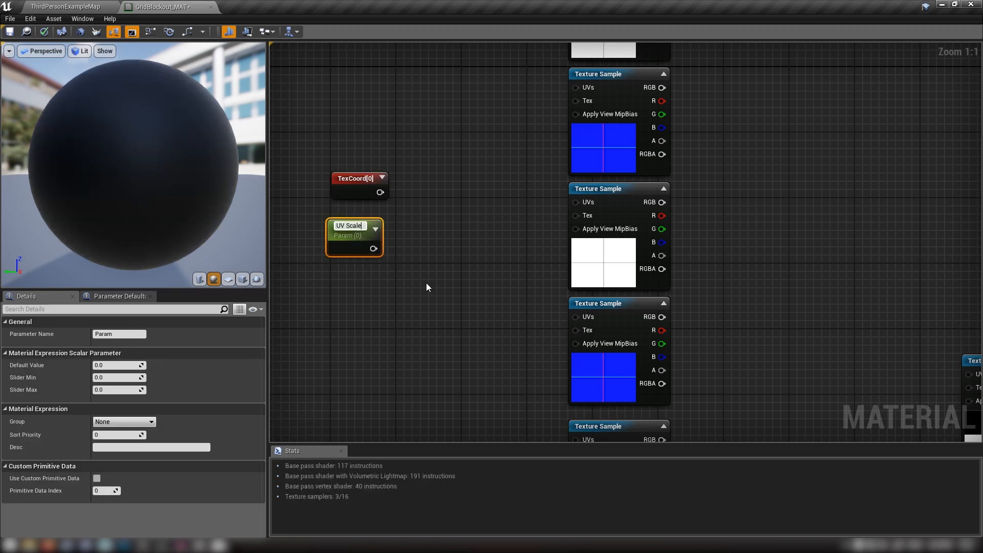
key(Return)
click(116, 365)
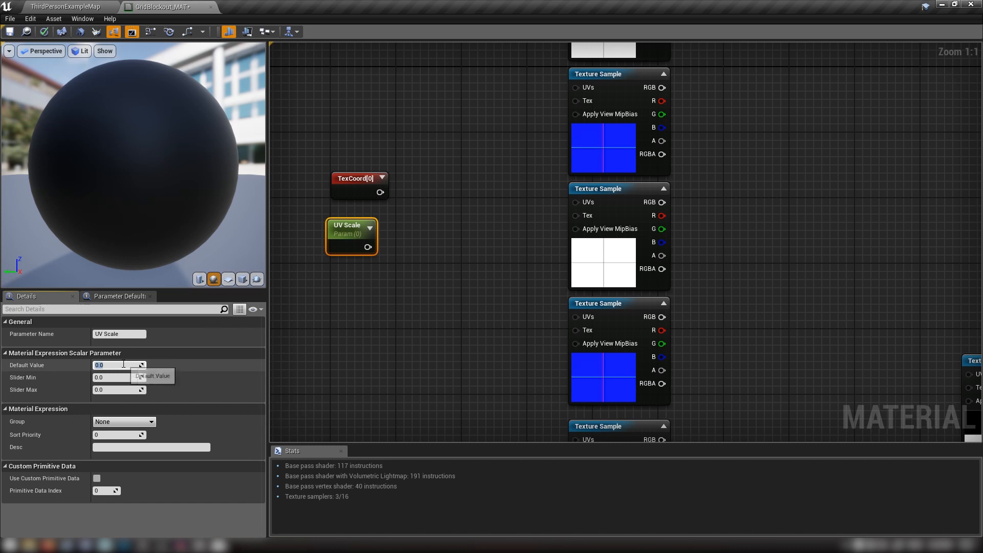
text(1)
key(Return)
drag(351, 225, 364, 213)
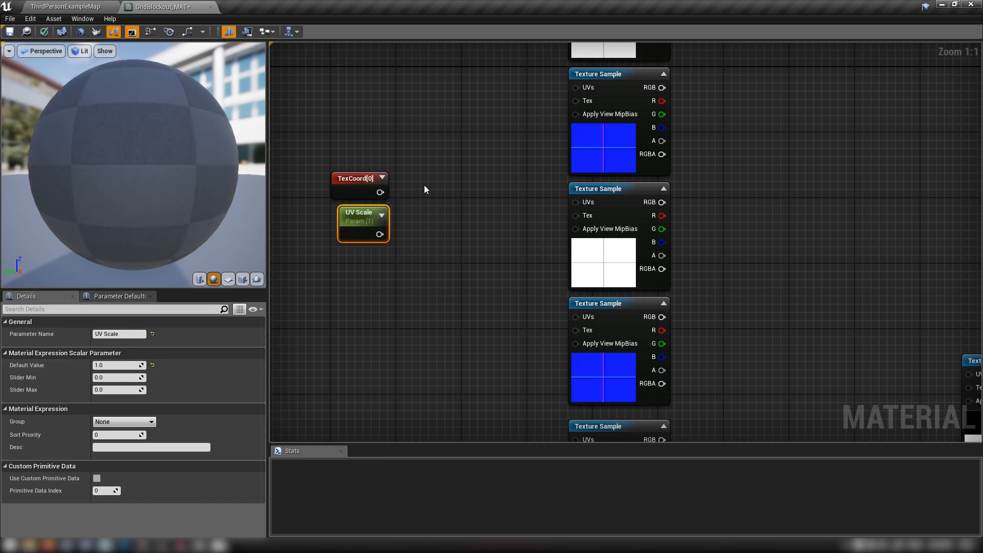
Step: Add a Multiply node with TexCoord connected to A and UV Scale connected to B
click(424, 185)
click(412, 184)
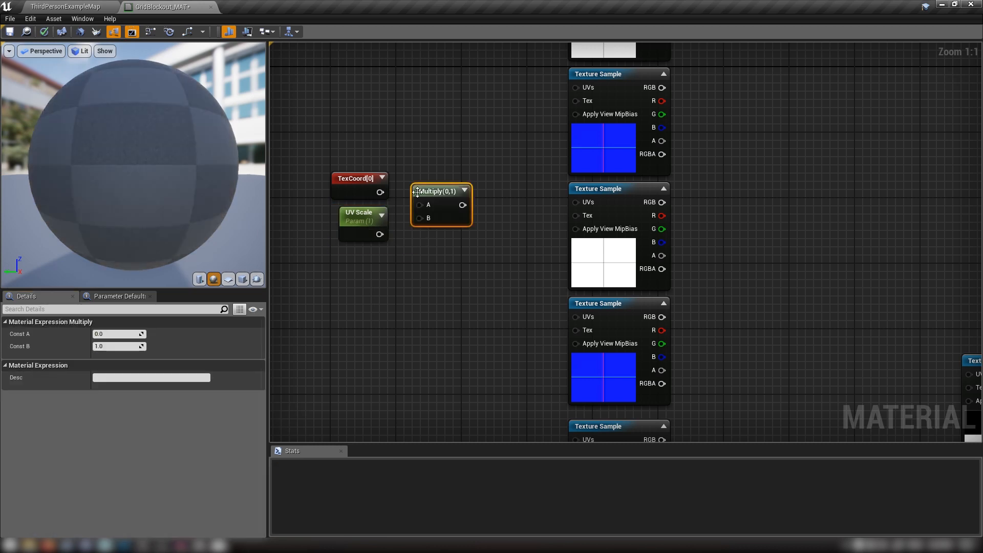
drag(378, 192, 419, 205)
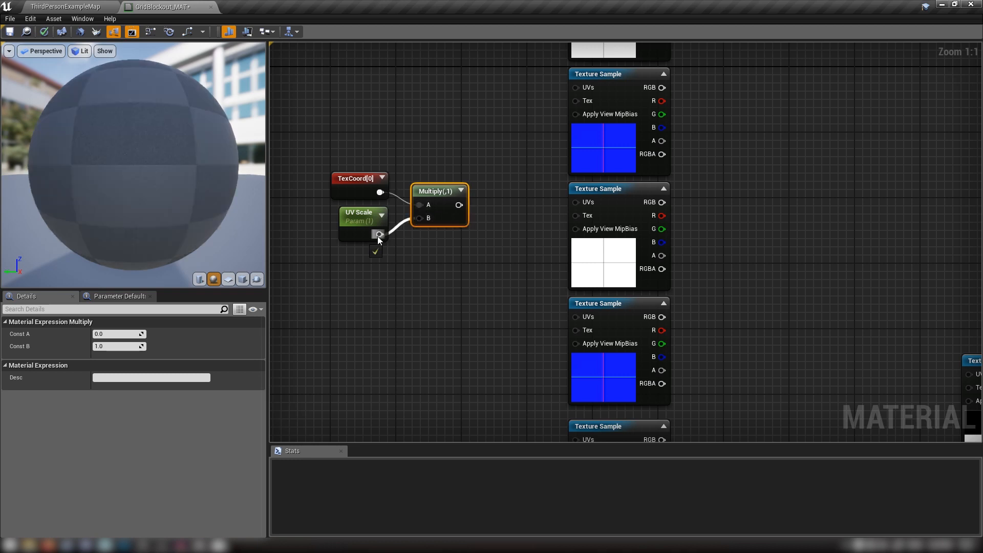
drag(379, 234, 420, 218)
Step: Duplicate the connected UV Scale and Multiply nodes twice, placing one copy above and one below the original
right_drag(436, 253, 424, 277)
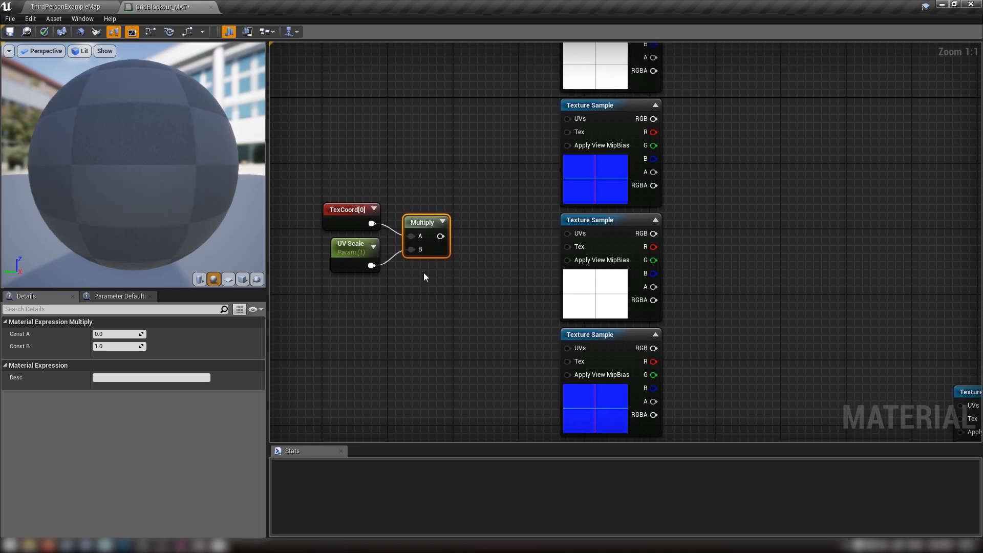
ctrl+click(376, 255)
right_drag(412, 57, 423, 116)
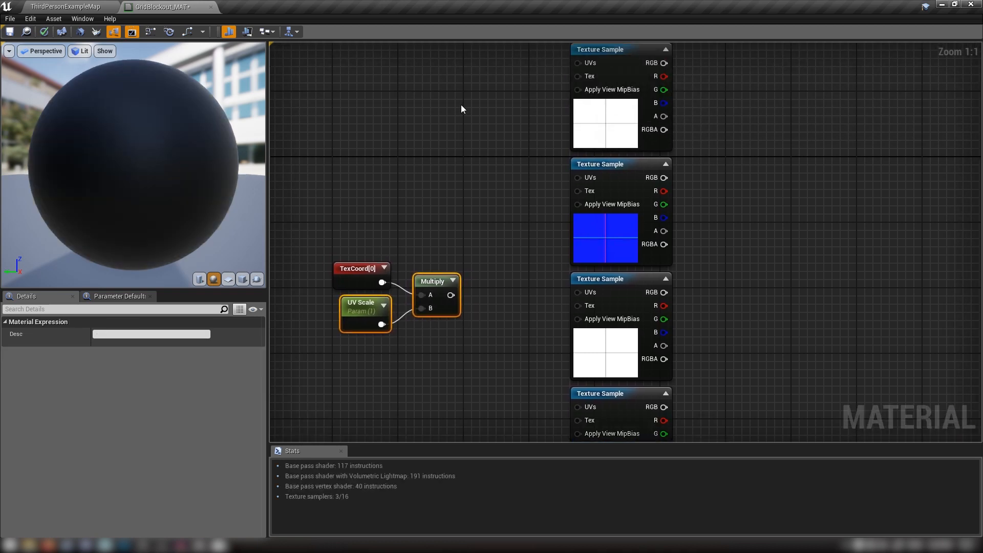
key(ctrl+v)
right_drag(483, 226, 473, 150)
key(ctrl+v)
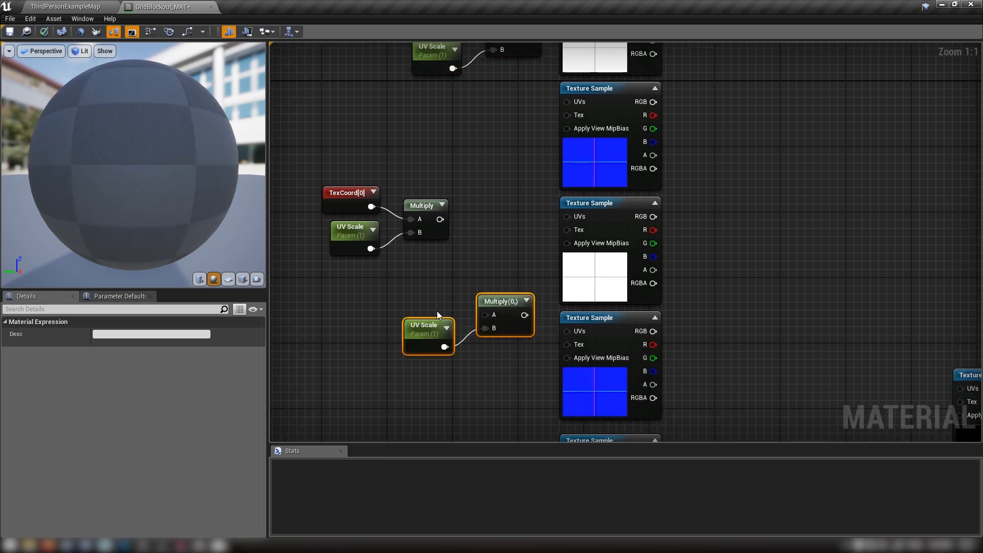
Step: Paste one more copy of the UV Scale and Multiply pair beside the lowest two texture samples
right_drag(437, 311, 443, 214)
right_drag(440, 392, 460, 445)
key(ctrl+v)
Step: Rename the UV Scale parameter beside the uppermost texture samples to UV Multi 1 and copy that name
click(443, 211)
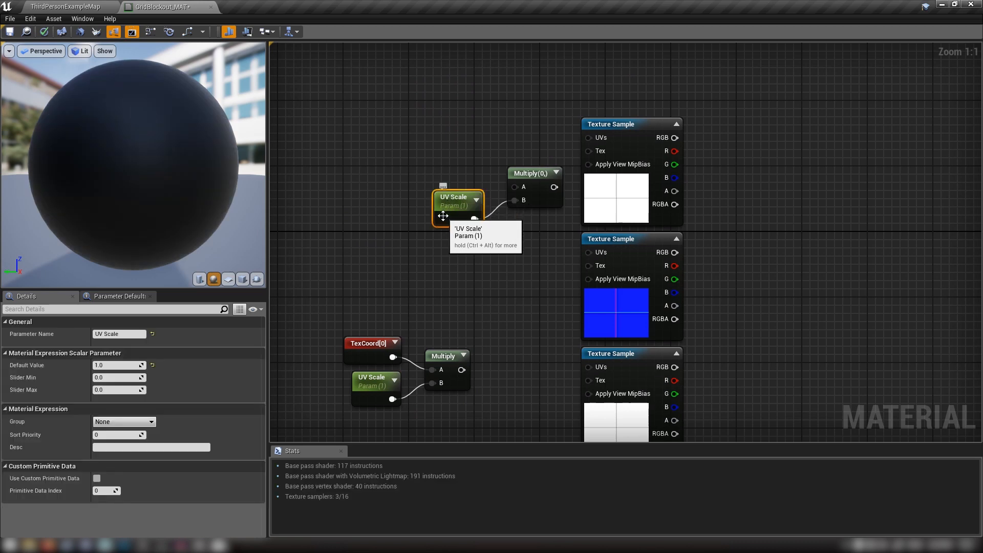
double_click(455, 197)
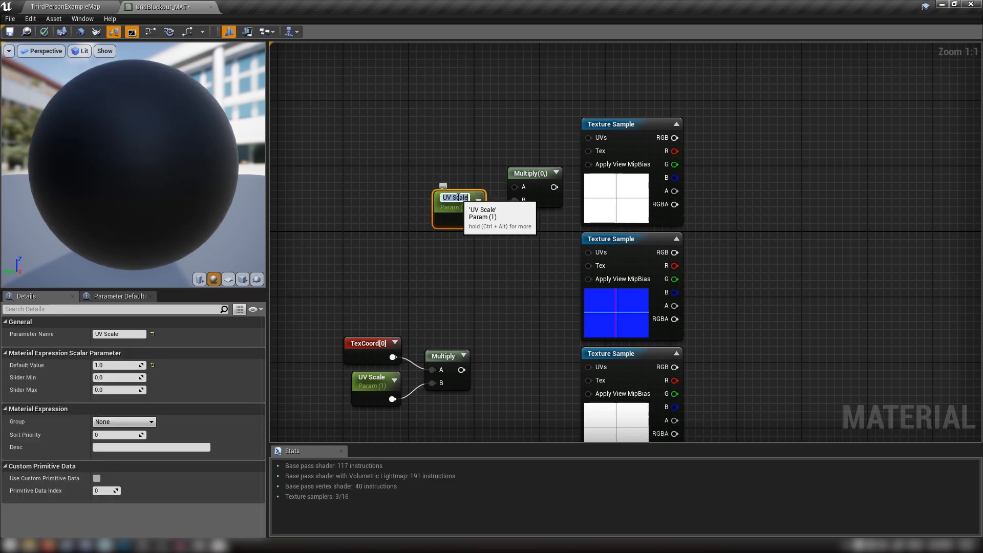
text(UV Multi 1)
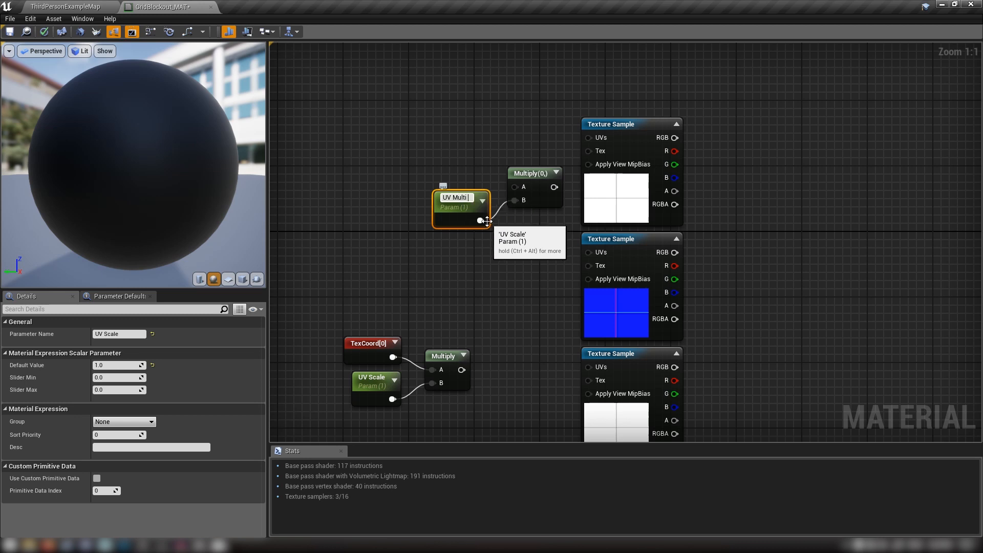
key(ctrl+a)
key(ctrl+c)
click(464, 288)
Step: Rename the copied UV Scale parameter just below the TexCoord group to UV Multi 2
right_drag(467, 313, 447, 103)
click(420, 264)
click(421, 264)
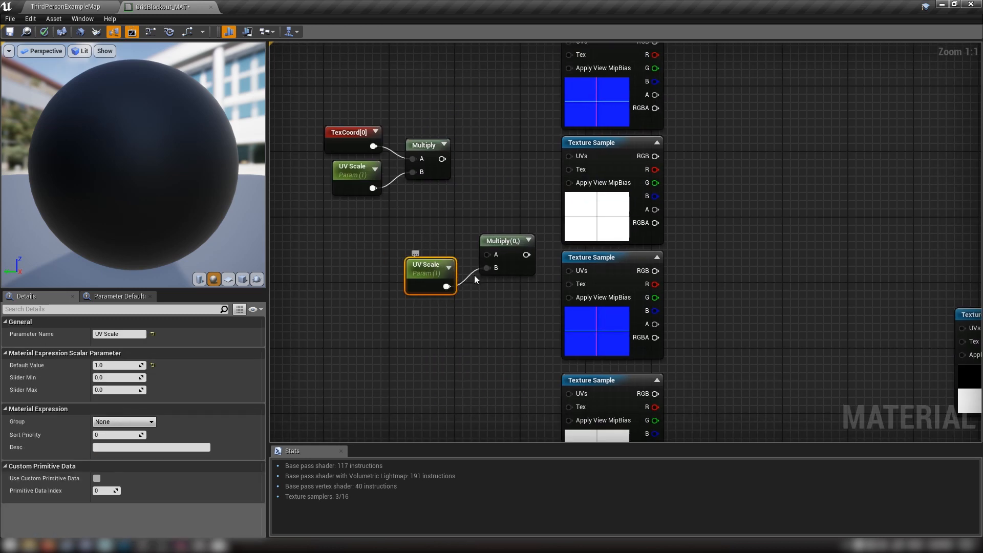
key(ctrl+v)
key(BackSpace)
text(2)
Step: Rename the UV Scale parameter beside the lowest texture samples to UV Multi 3
right_drag(428, 352, 420, 147)
click(412, 297)
click(412, 297)
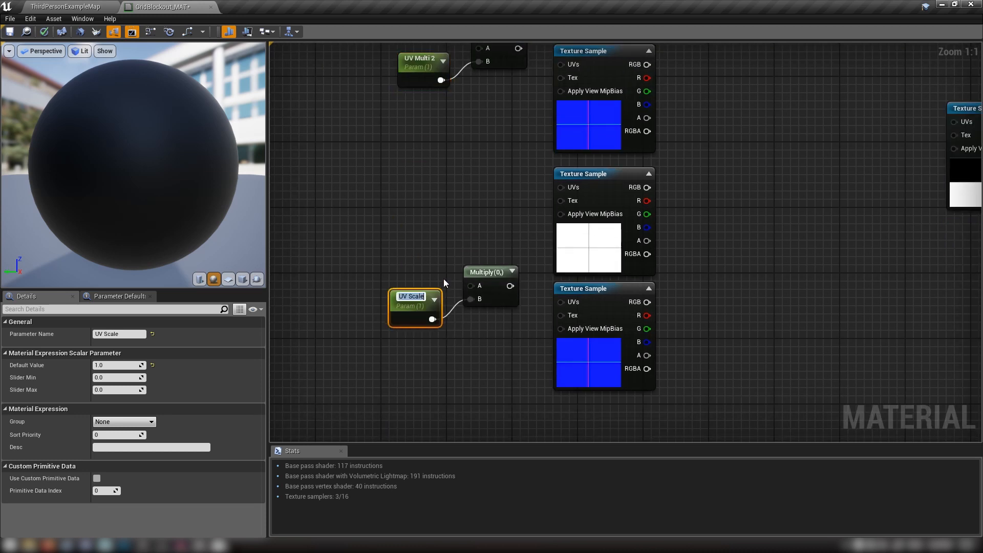
key(ctrl+v)
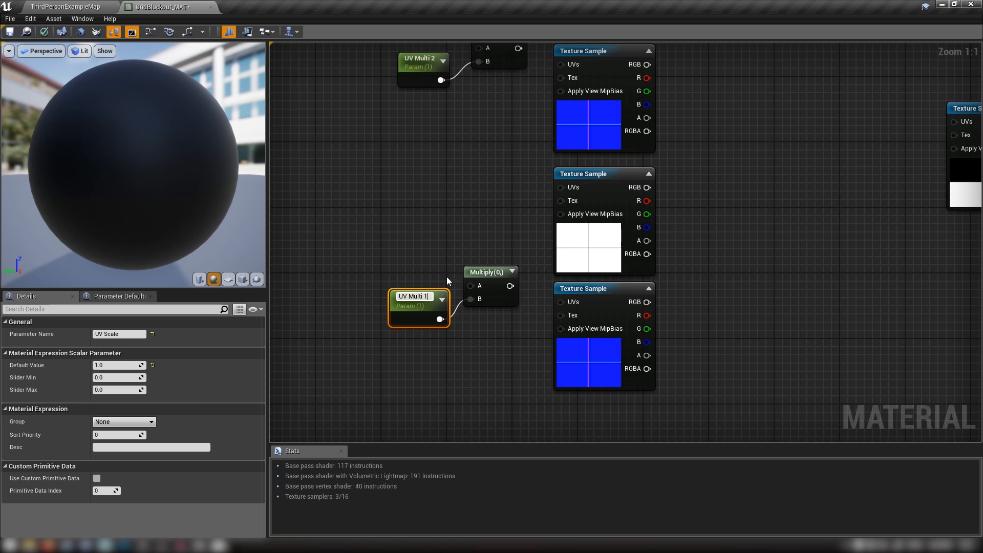
key(BackSpace)
text(3)
key(Return)
Step: Connect the TexCoord group's Multiply output to input A of the Multiply nodes for UV Multi 1, 2 and 3
right_drag(442, 174, 462, 308)
right_drag(447, 266, 446, 384)
right_drag(476, 211, 490, 309)
drag(355, 251, 520, 123)
right_drag(480, 230, 441, 120)
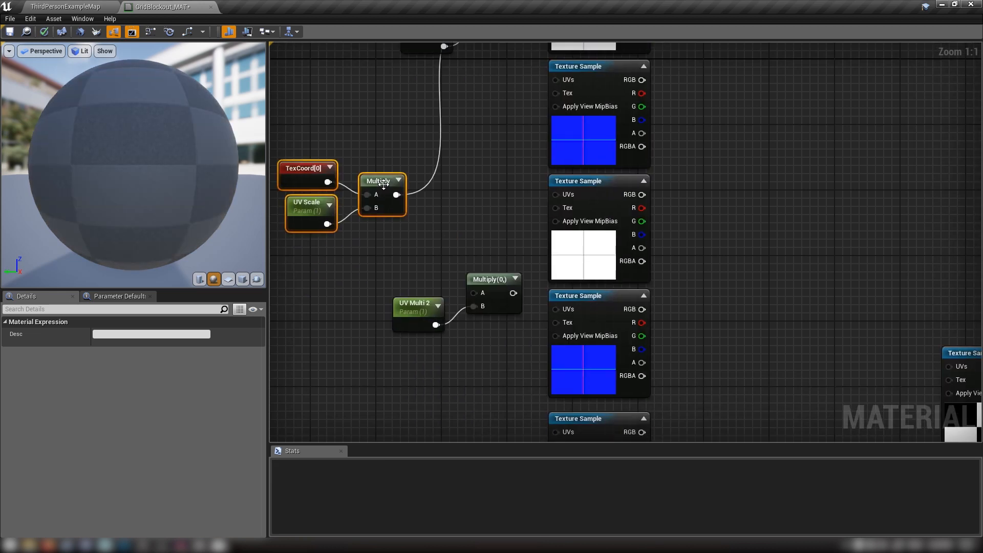
drag(396, 195, 474, 292)
right_drag(471, 360, 471, 252)
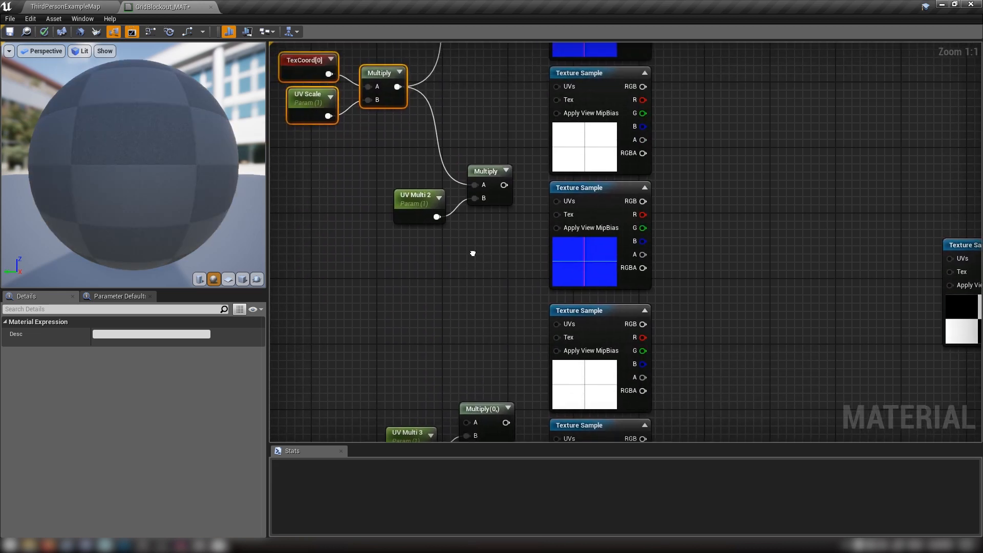
drag(398, 87, 471, 419)
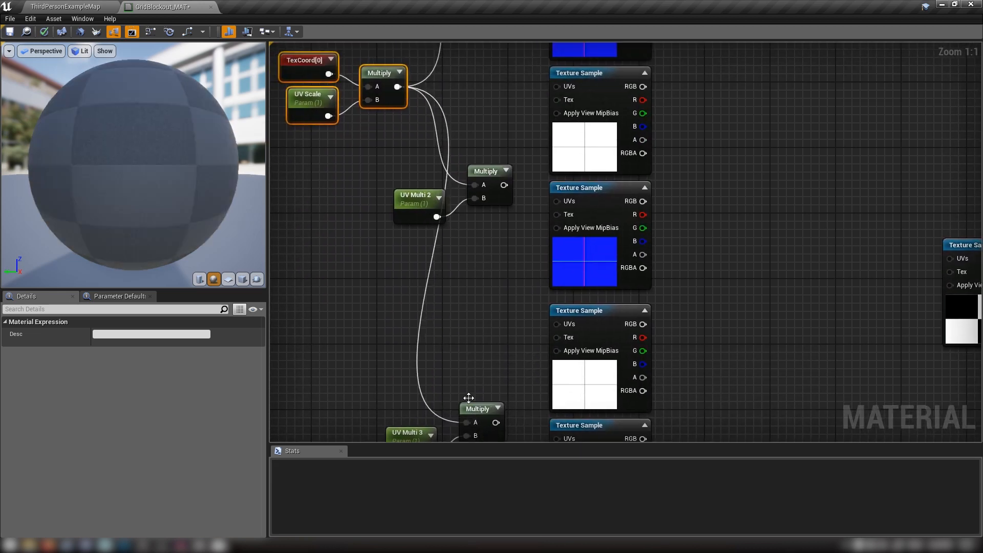
Step: Connect each UV Multi group's Multiply output to the UVs of both texture samples in its adjacent pair
right_drag(471, 419, 392, 263)
drag(421, 265, 483, 280)
right_drag(417, 127, 448, 381)
drag(459, 281, 517, 299)
right_drag(456, 56, 439, 350)
drag(451, 297, 496, 362)
right_drag(425, 407, 497, 246)
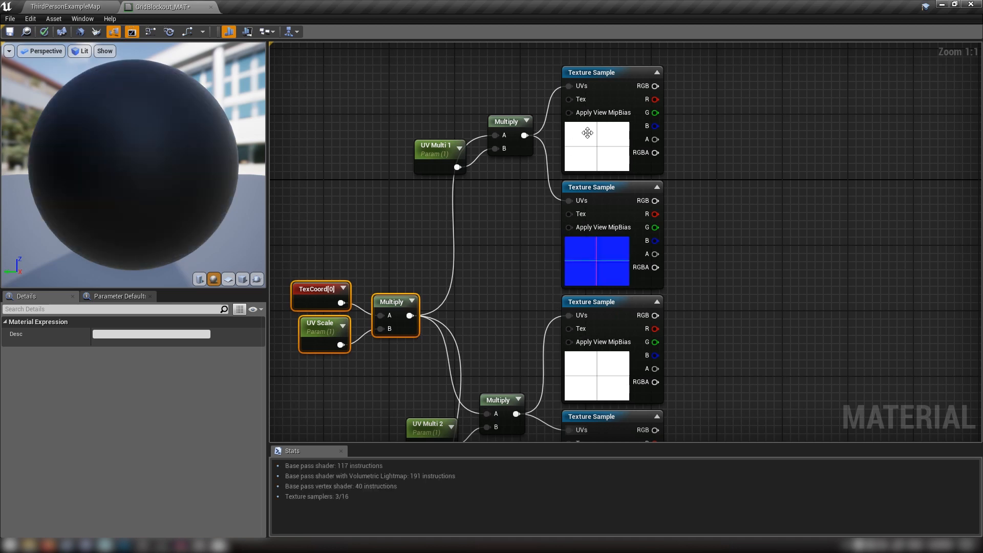
Step: Move the Grid_2x2_Mask texture sample closer to the other samples and feed its UVs from the TexCoord group's Multiply
right_drag(695, 381, 498, 264)
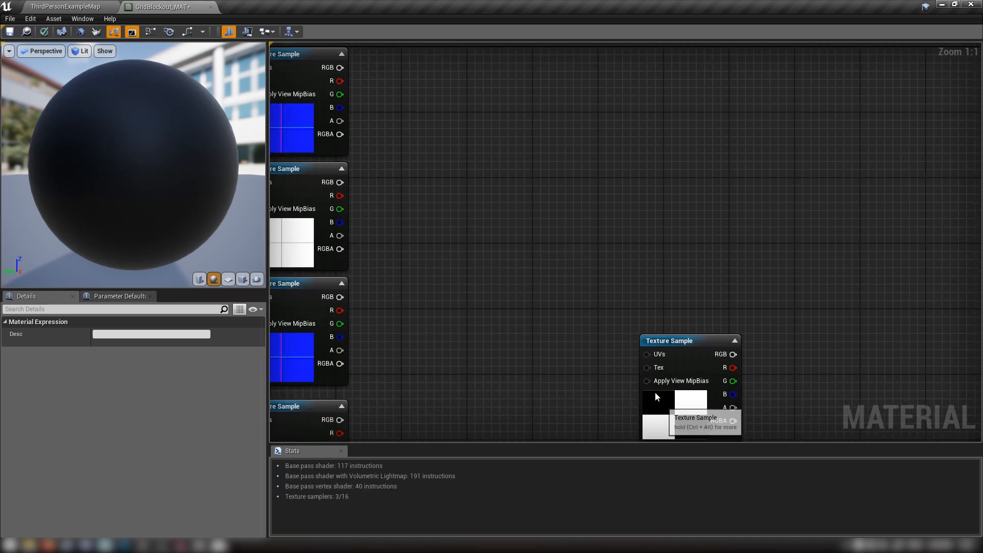
drag(655, 392, 458, 187)
right_drag(378, 231, 605, 323)
right_drag(376, 315, 470, 301)
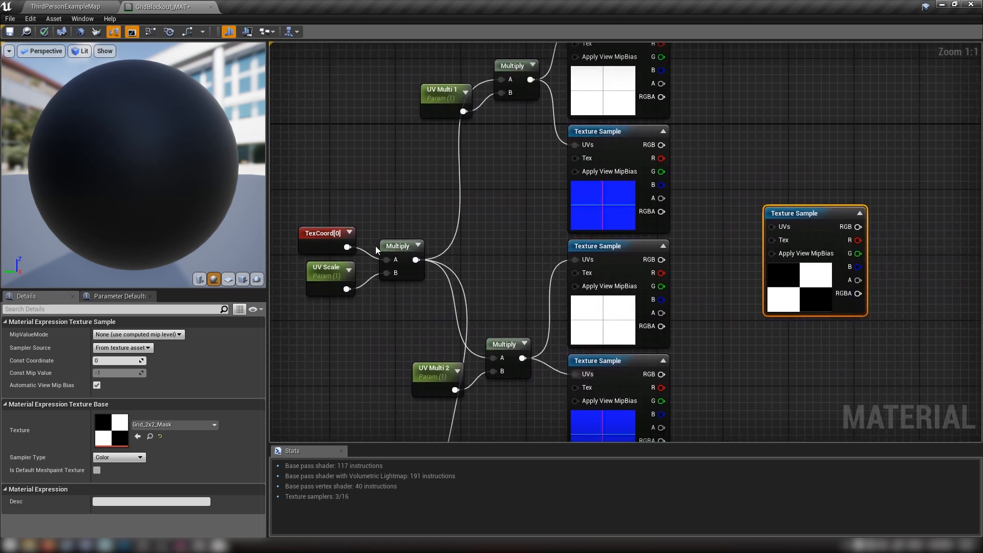
drag(416, 260, 776, 229)
Step: Align the Grid_2x2_Mask texture sample level with the third texture sample in the column
right_drag(763, 342, 619, 342)
drag(661, 283, 693, 305)
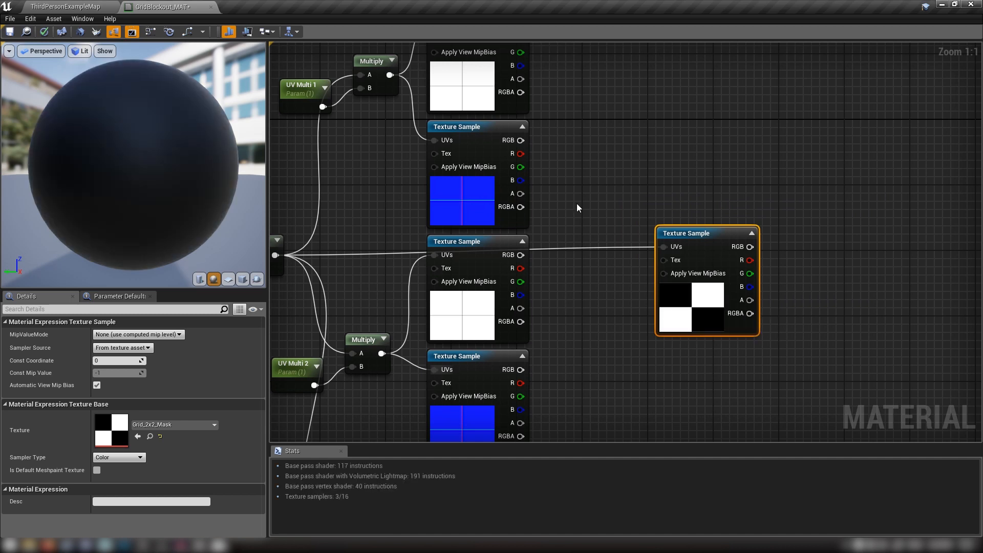
right_drag(582, 271, 788, 268)
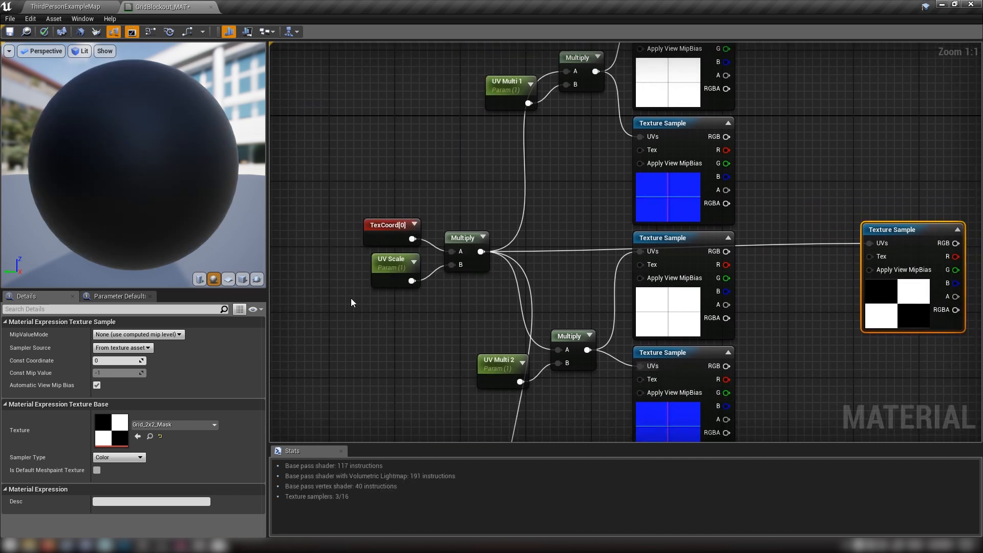
right_drag(524, 203, 457, 204)
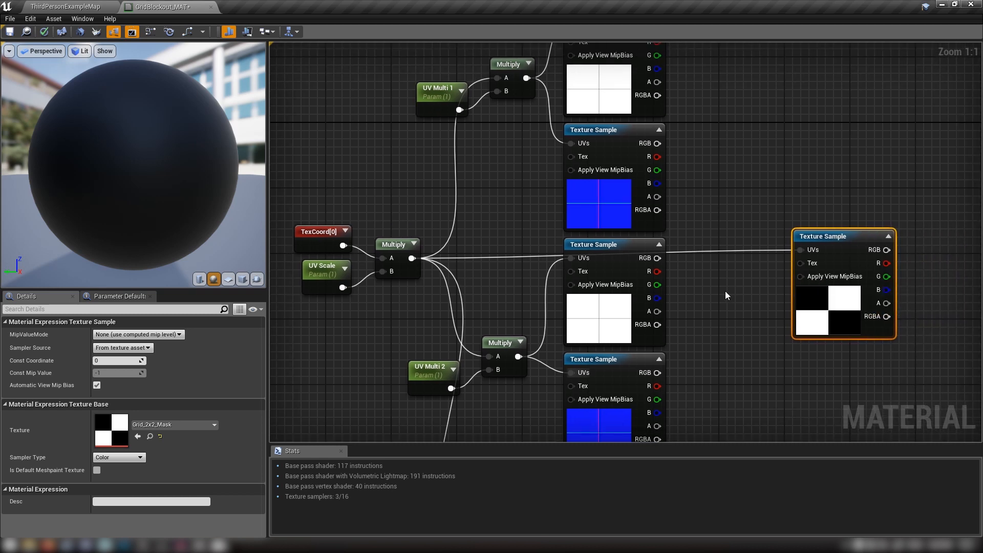
right_drag(677, 209, 379, 196)
right_drag(502, 167, 528, 263)
drag(568, 324, 573, 329)
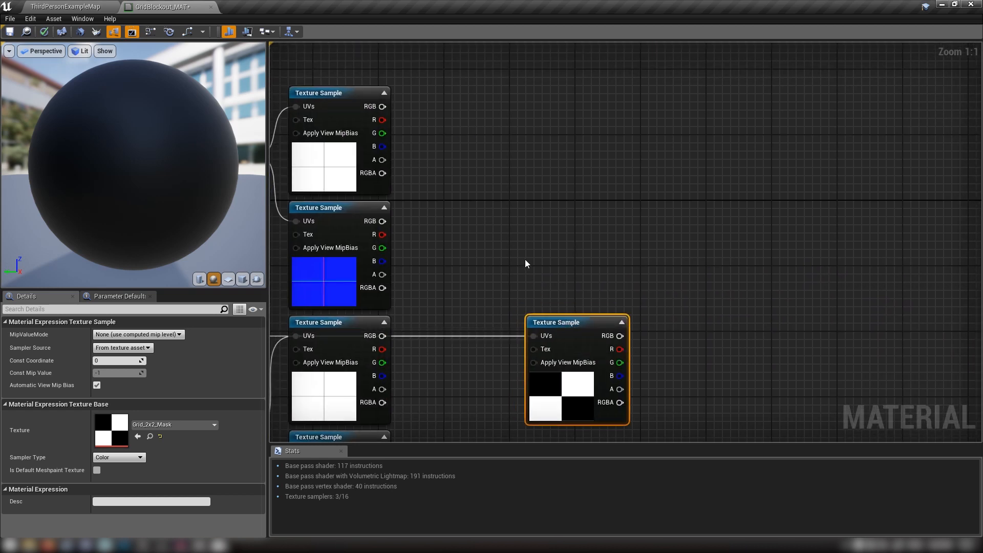
Step: Add a Constant3Vector node in the empty area above the Grid_2x2_Mask texture sample
click(617, 190)
right_drag(618, 190, 608, 258)
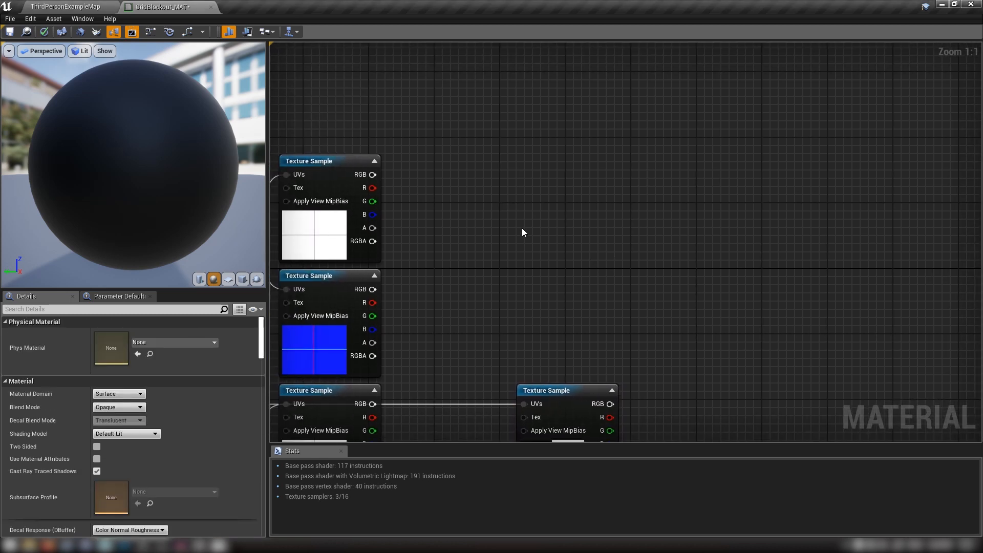
click(534, 139)
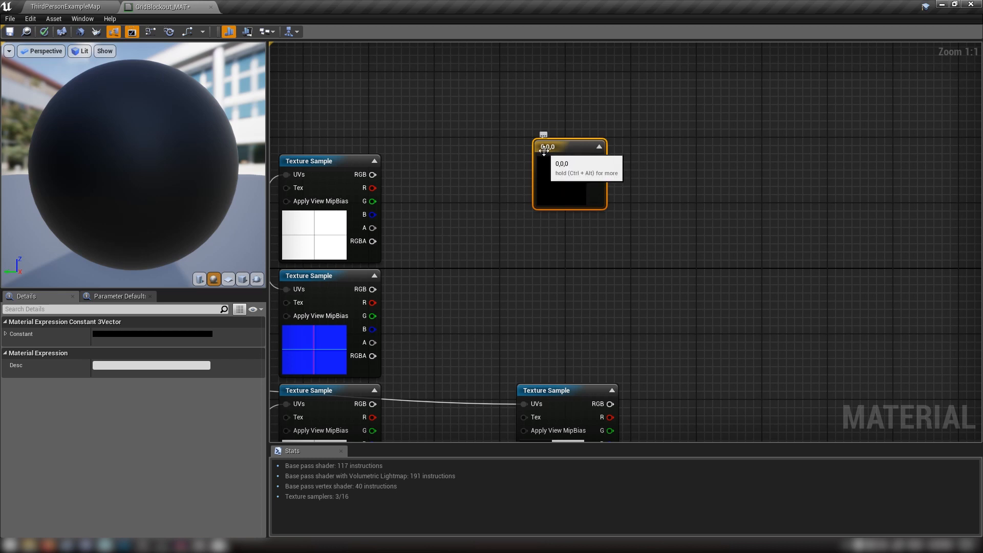
Step: Set the Constant3Vector's colour to pure blue with R 0, G 0 and B 1
click(151, 336)
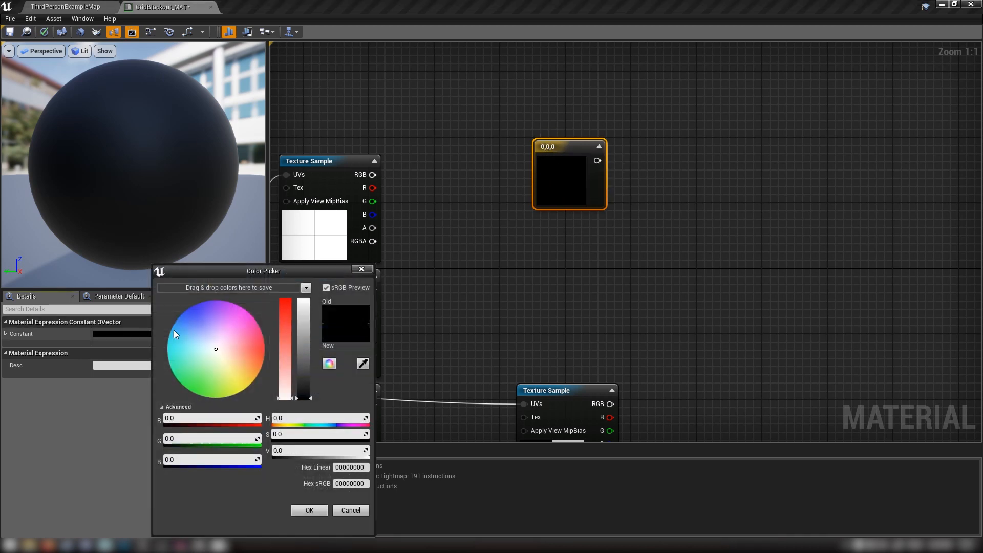
mouse_move(224, 356)
mouse_down()
mouse_move(235, 361)
mouse_move(245, 342)
mouse_move(262, 346)
mouse_move(303, 307)
mouse_up()
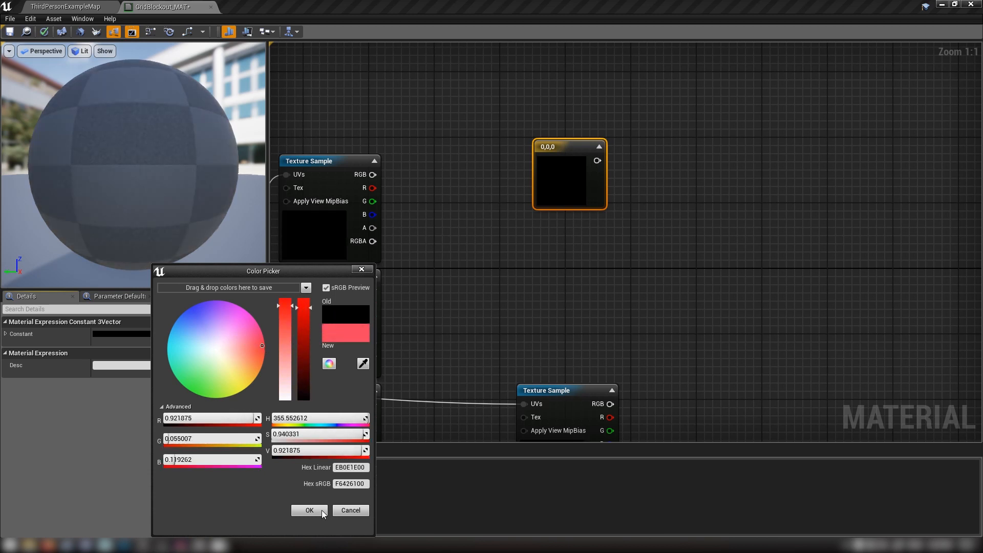
click(195, 305)
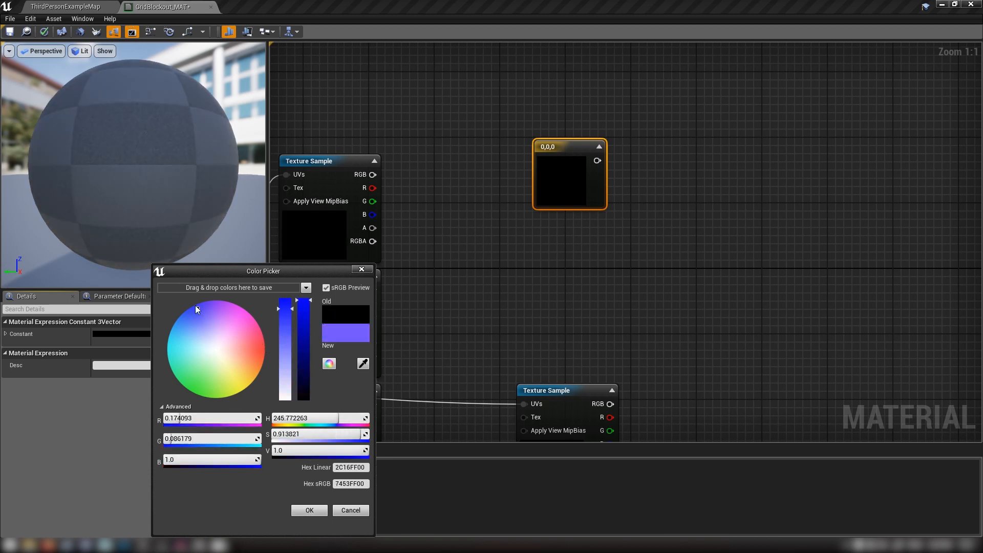
click(176, 419)
text(0)
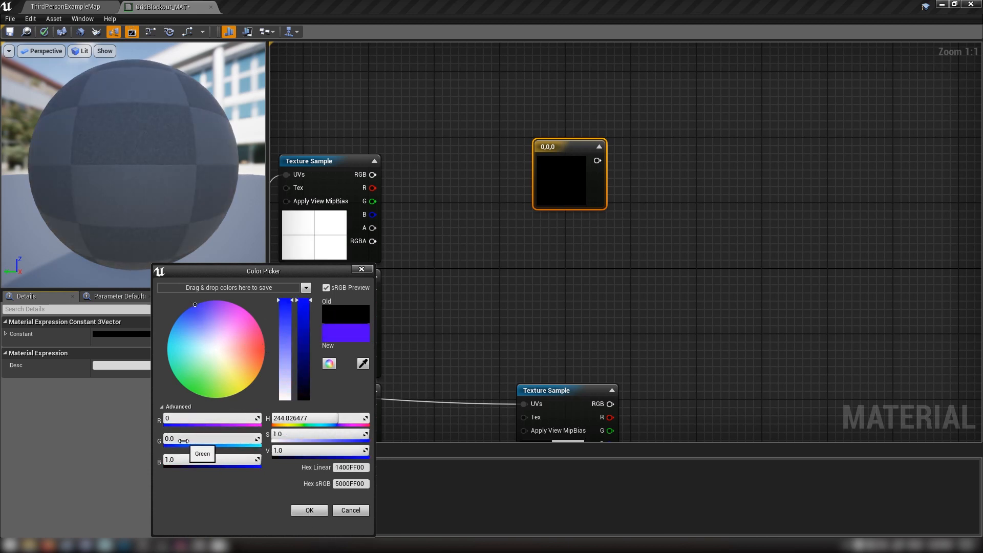
click(320, 510)
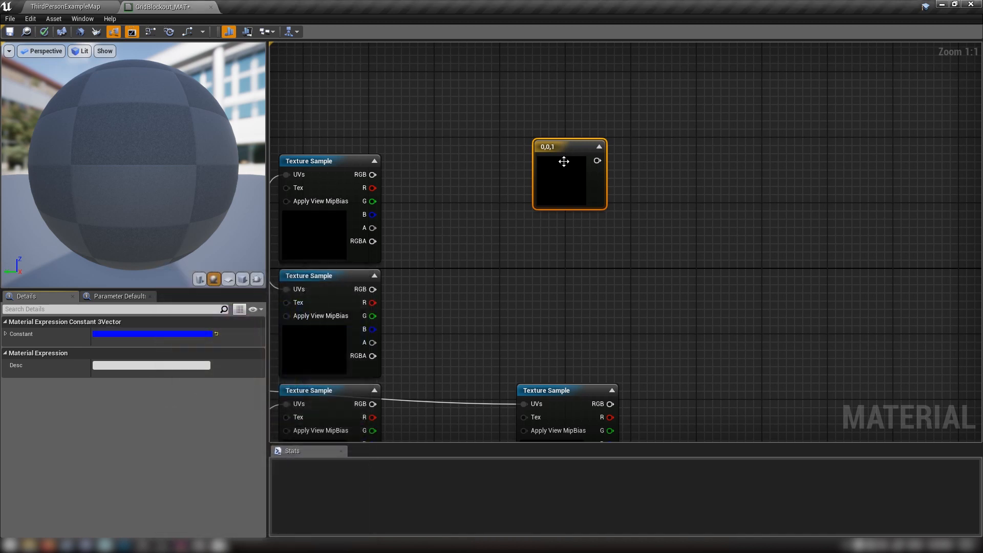
Step: Convert the blue constant to a parameter named Tint 1 and move it higher in the graph
right_click(557, 149)
click(588, 155)
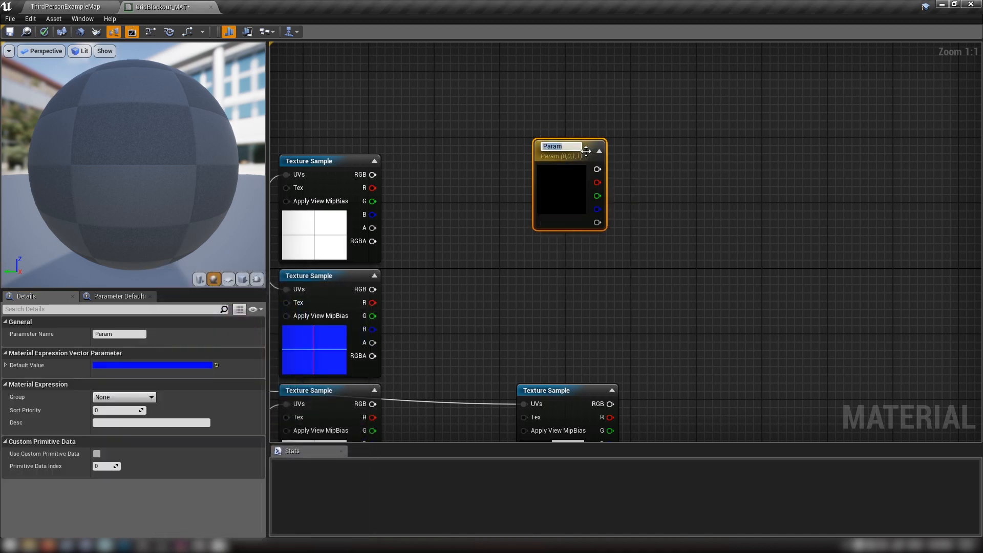
text(Tint)
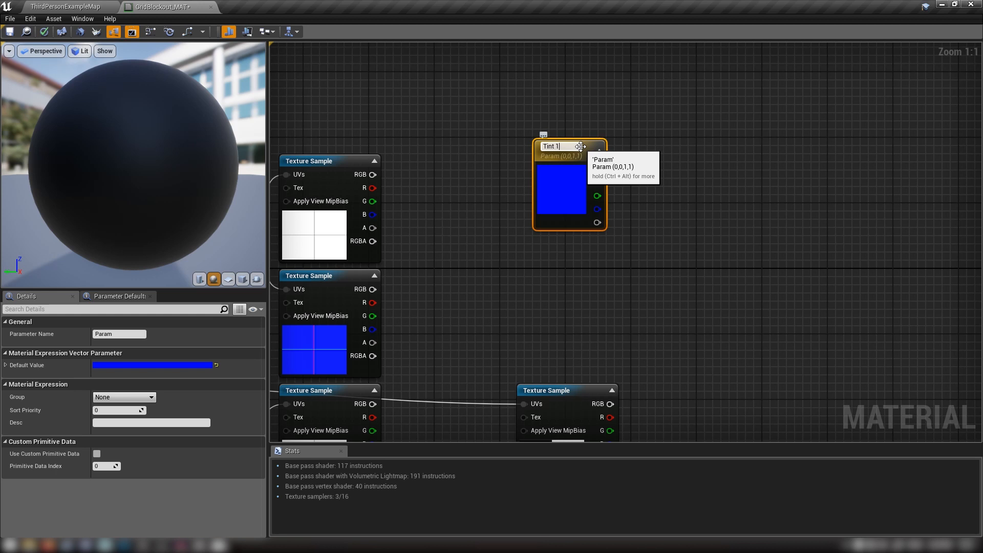
text( 1)
key(Return)
drag(581, 147, 559, 90)
Step: Duplicate the Tint 1 parameter, place the copy directly beneath it, and rename the copy Tint 2
key(ctrl+w)
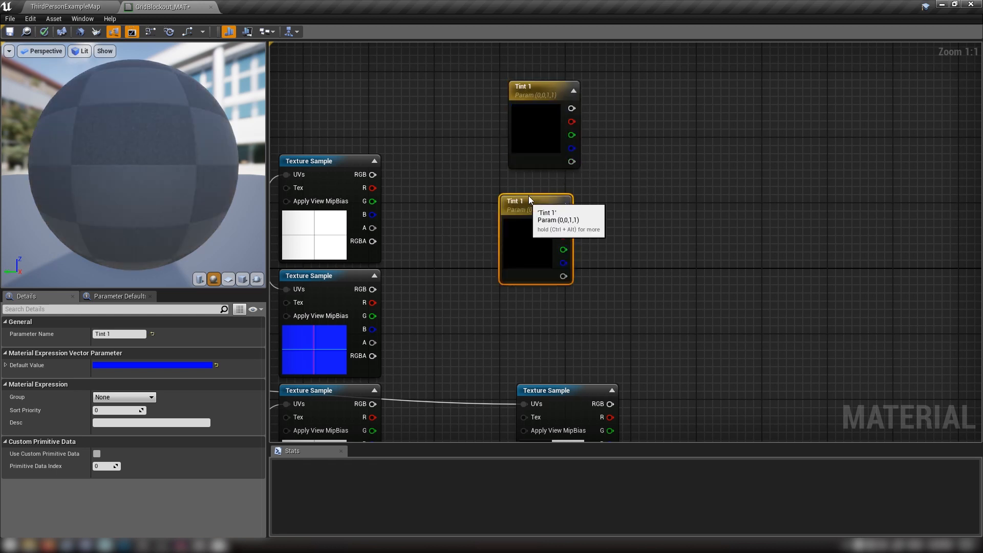
drag(528, 199, 535, 183)
double_click(538, 185)
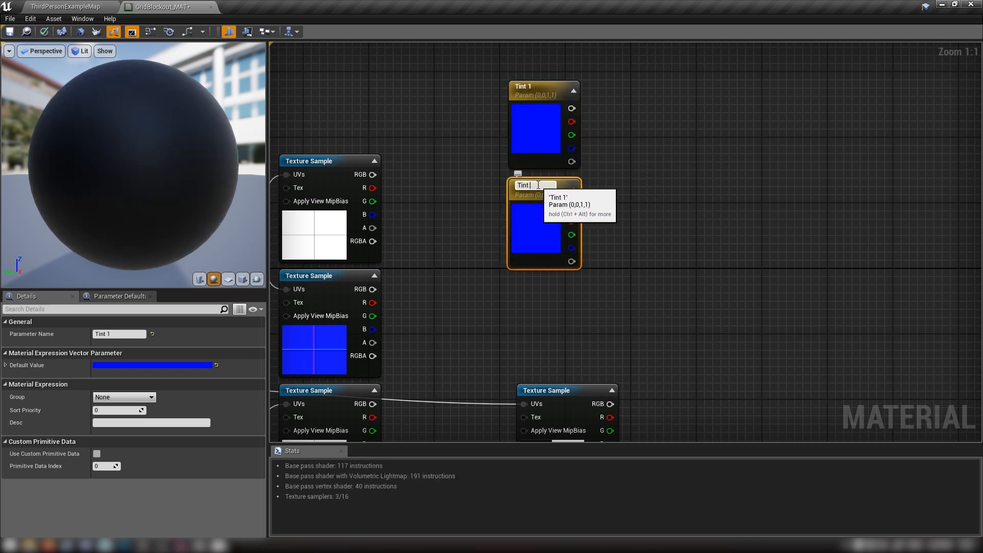
key(Return)
Step: Set the default colour of Tint 2 to white with R, G and B at 1
right_drag(557, 358, 551, 273)
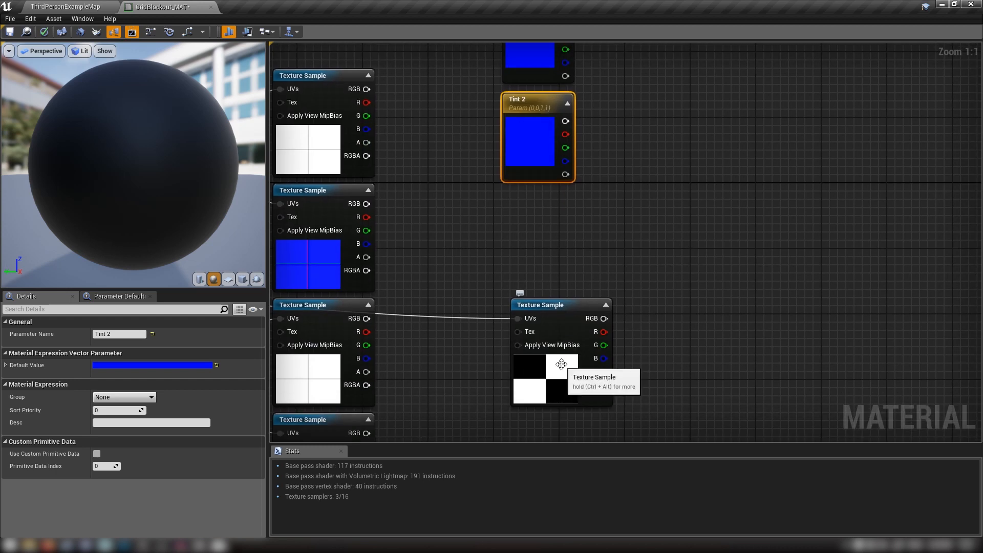
right_drag(492, 267, 471, 335)
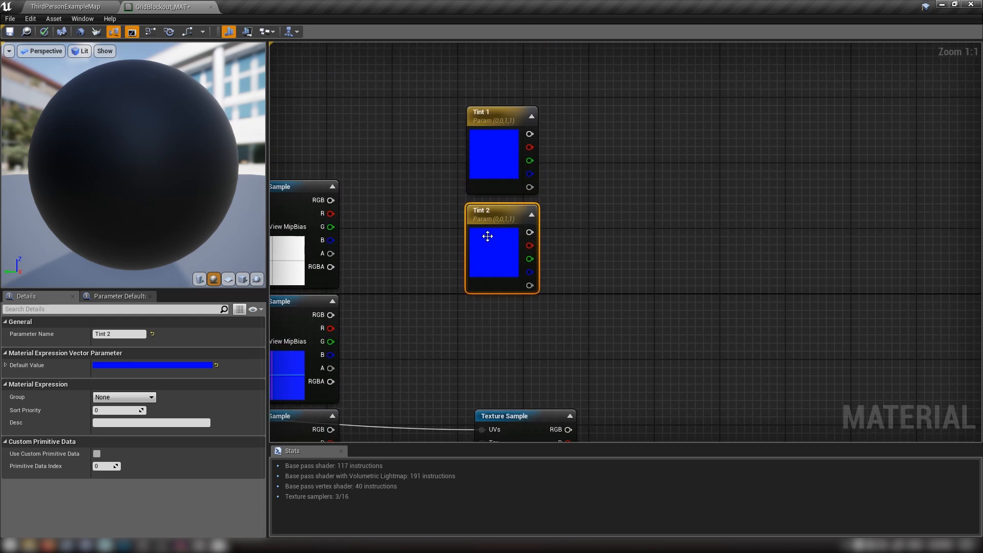
click(111, 366)
drag(245, 348, 248, 414)
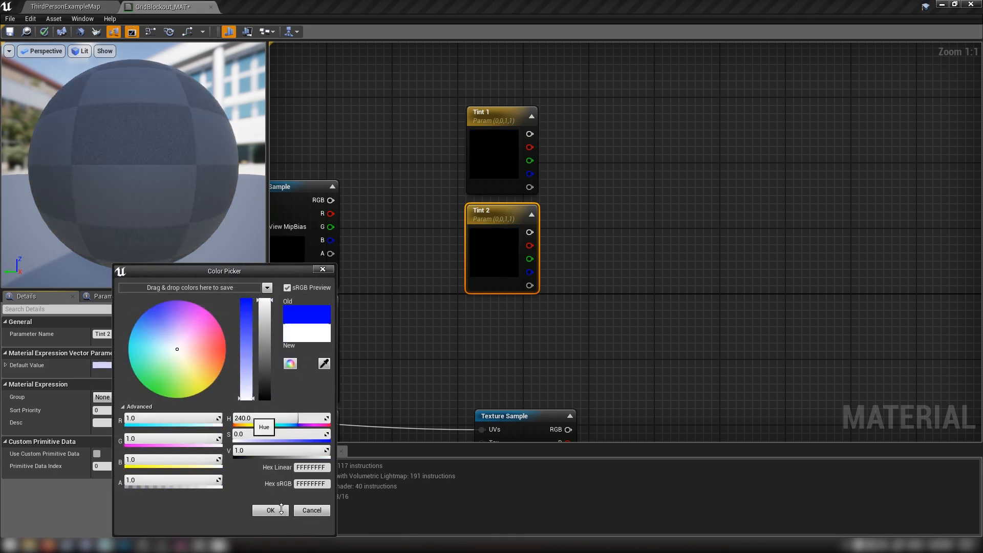
click(280, 509)
Step: Add a Lerp node on the output side of the Tint 1 and Tint 2 parameters
right_drag(444, 300, 384, 274)
click(530, 182)
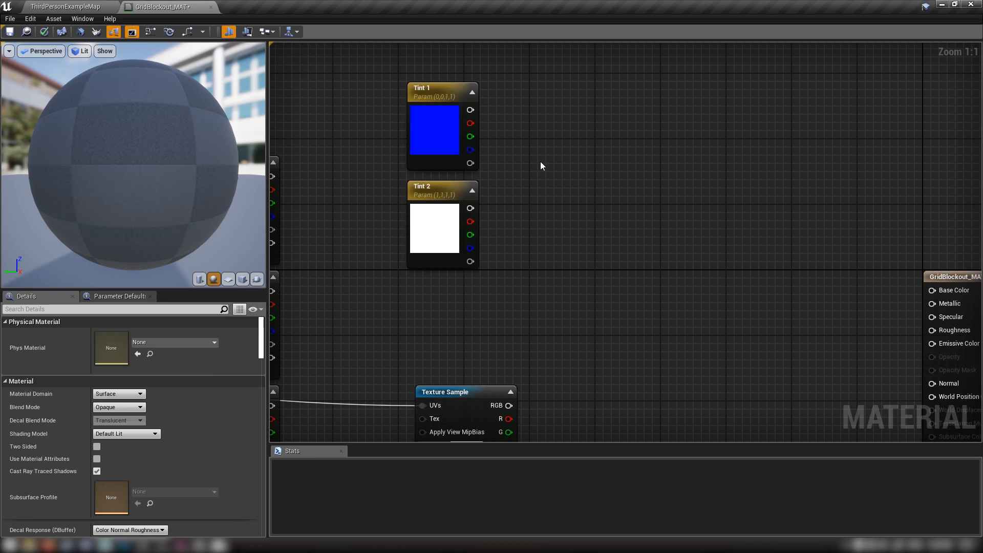
click(539, 161)
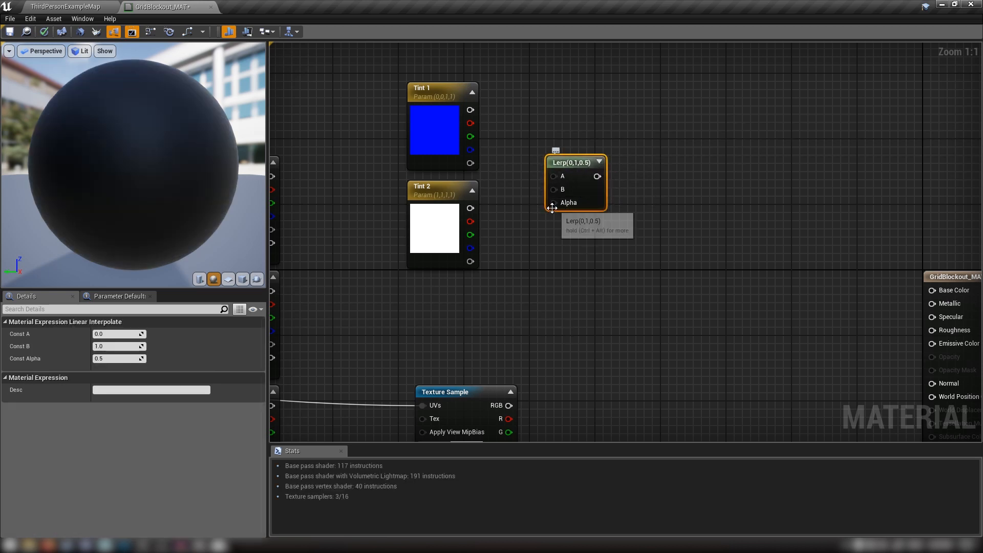
Step: Move the Grid_2x2_Mask texture sample nearer to Tint 2 and connect its RGB output to the Lerp's Alpha
right_drag(523, 320, 524, 270)
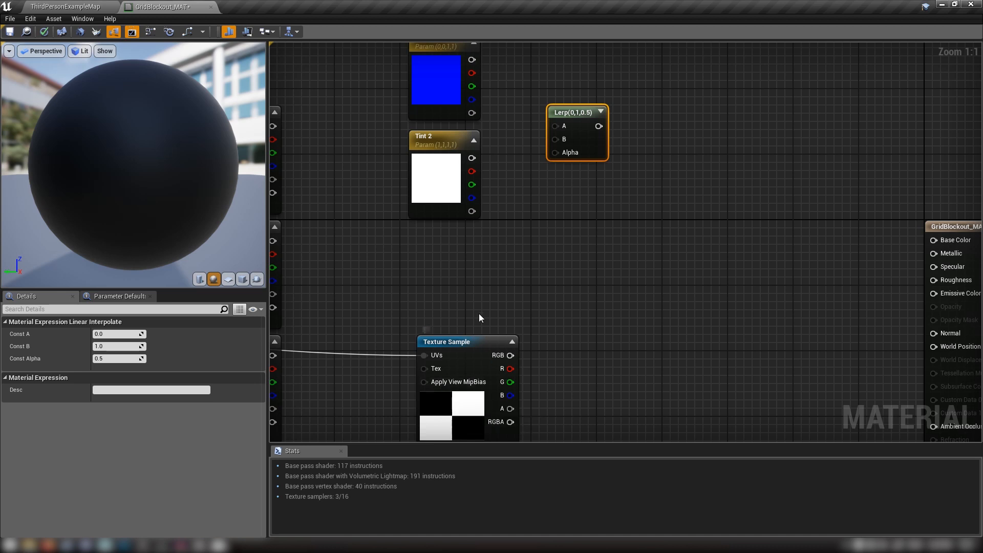
drag(477, 339, 468, 290)
right_drag(535, 235, 525, 298)
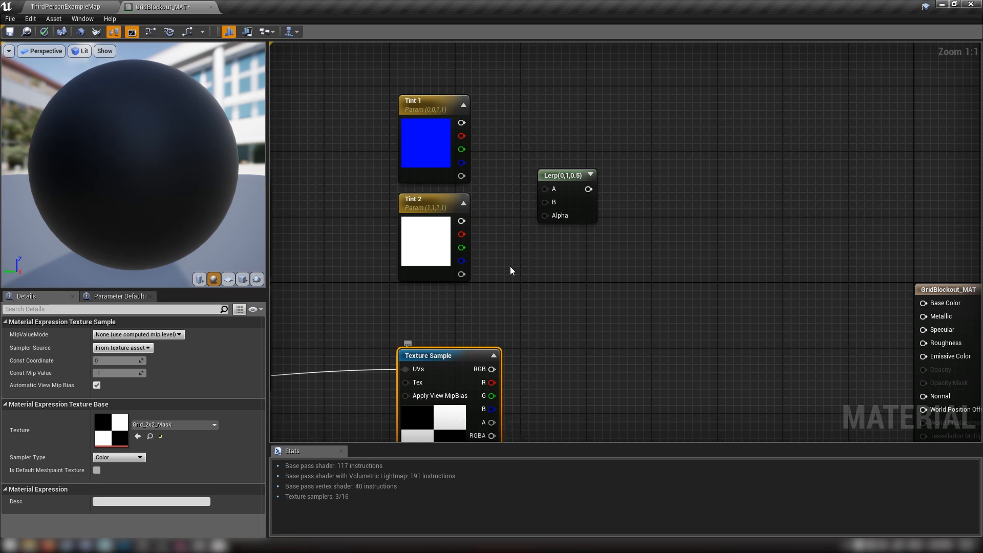
drag(488, 371, 543, 217)
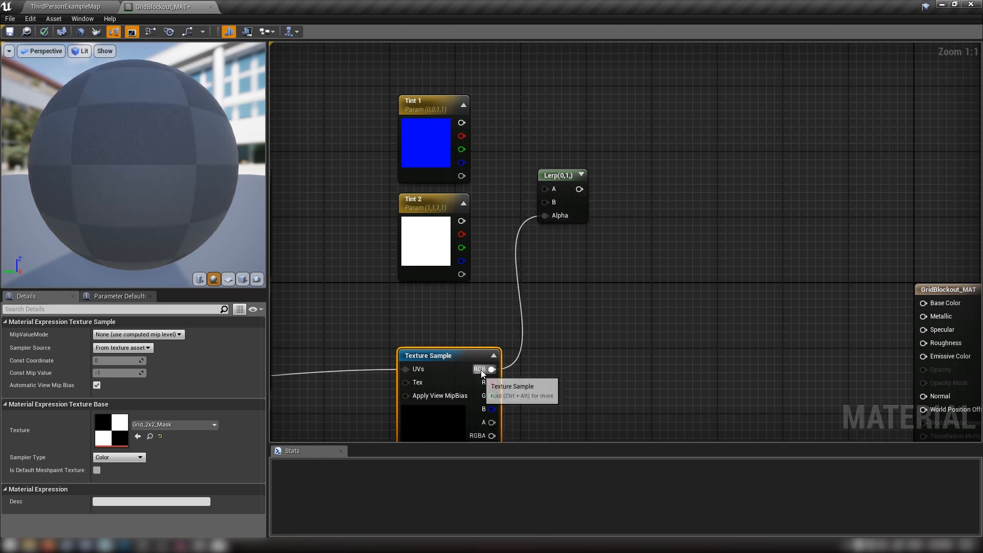
Step: Connect Tint 1 and Tint 2 to the Lerp's A and B, and feed its output into input B of a new second Lerp
drag(461, 220, 461, 123)
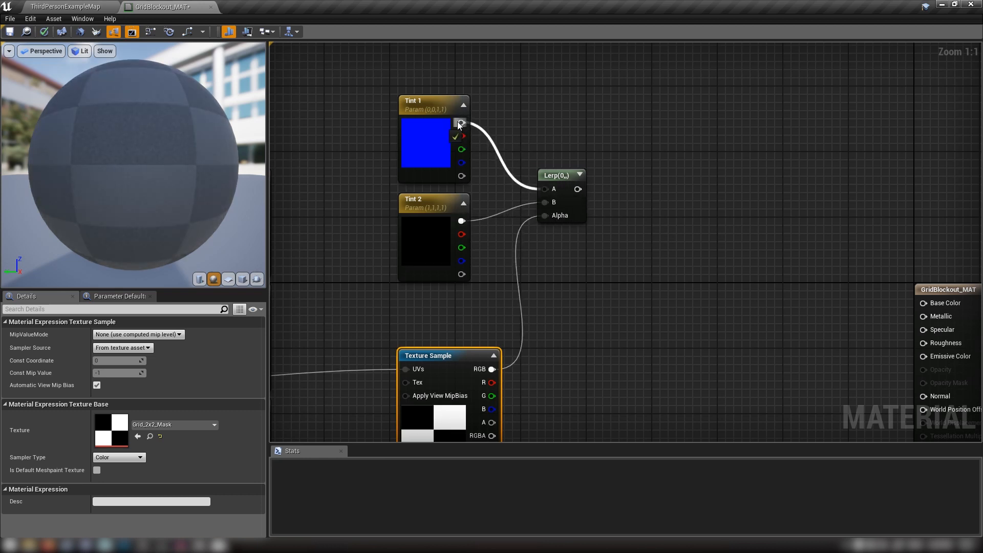
right_drag(532, 261, 369, 285)
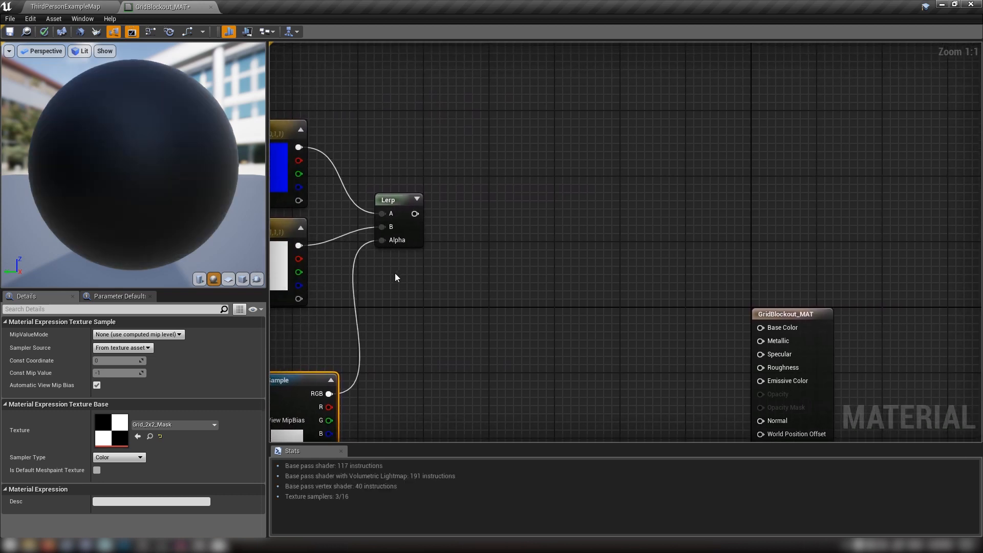
right_drag(456, 222, 489, 235)
click(455, 191)
drag(488, 225, 569, 249)
Step: Duplicate the Tint 2 parameter, place the copy above the second Lerp, and set its default colour to black
click(352, 237)
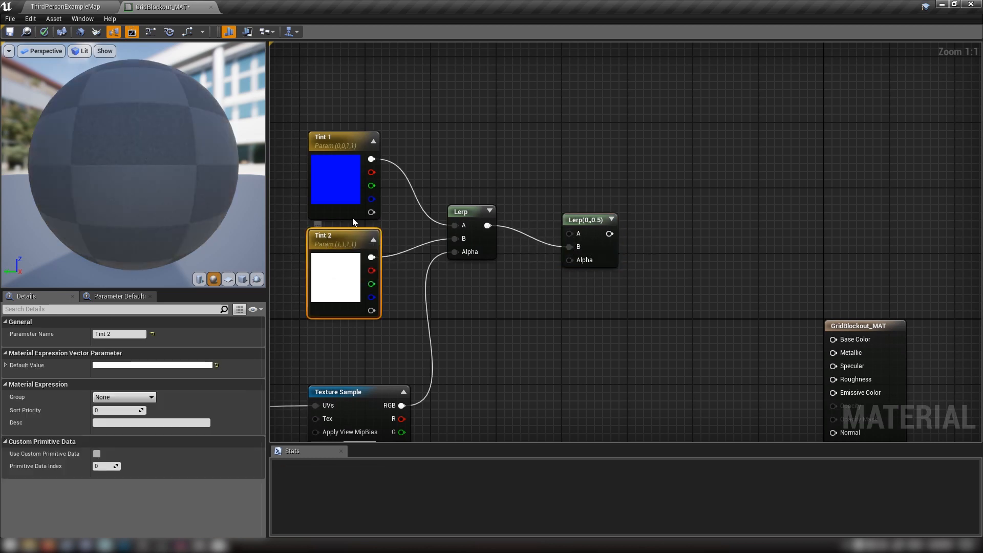
key(ctrl+v)
drag(520, 131, 513, 116)
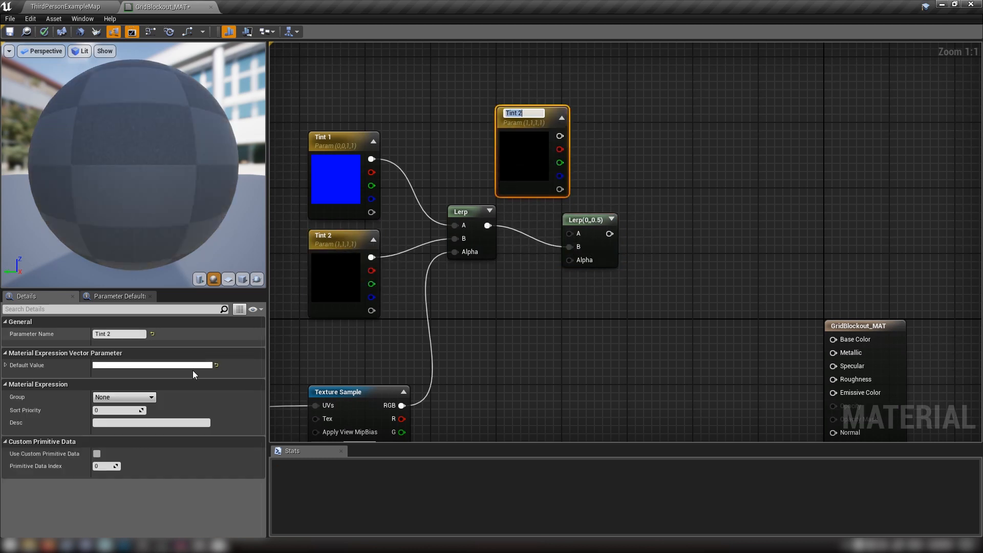
click(155, 366)
drag(306, 395, 308, 410)
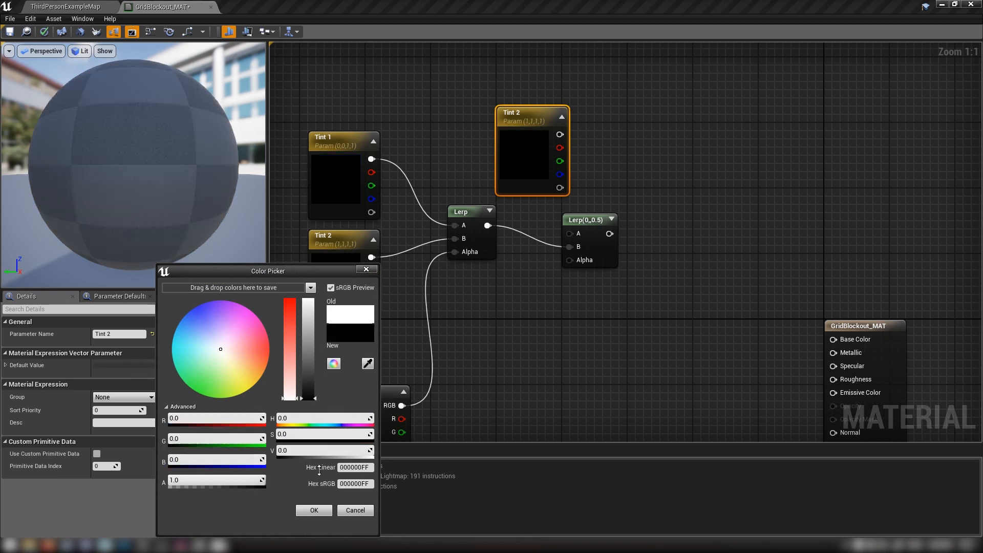
click(327, 515)
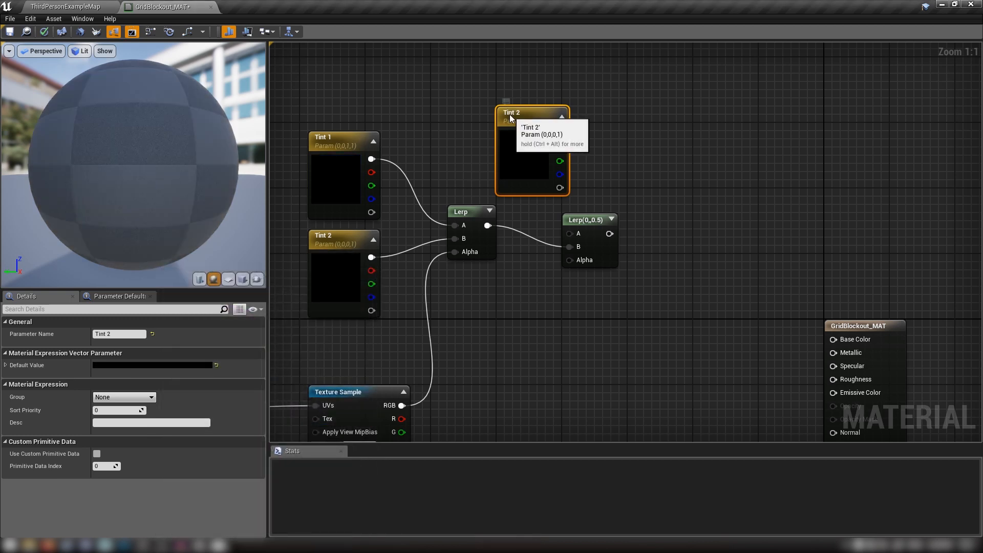
Step: Rename the black colour parameter Line Color and connect it to input A of the second Lerp
double_click(511, 113)
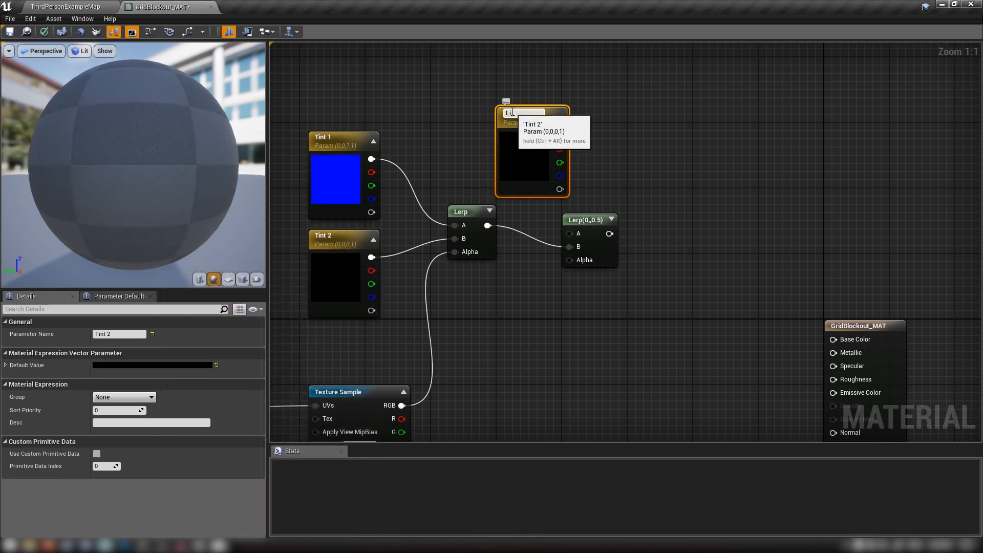
text(Line Color)
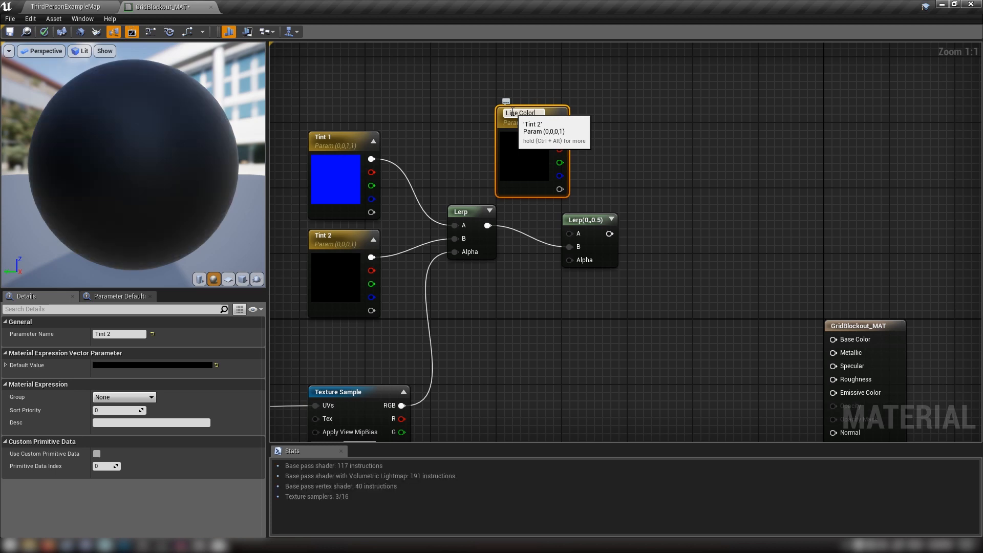
key(Return)
drag(538, 178, 526, 153)
drag(552, 110, 573, 237)
Step: Add a Multiply node fed by the RGB outputs of the first and second white grid-line texture samples
right_drag(563, 330, 642, 237)
click(377, 306)
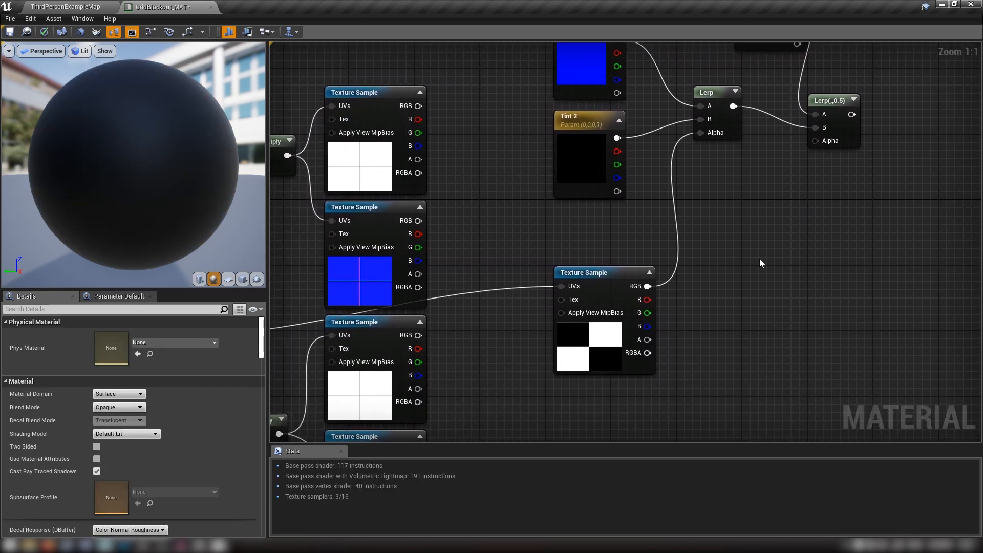
click(731, 234)
drag(418, 106, 742, 253)
drag(418, 335, 815, 317)
Step: Add a second Multiply combining the first Multiply with the third grid-line texture's RGB, and connect it to the second Lerp's Alpha
click(804, 296)
right_drag(670, 435, 675, 241)
drag(423, 378, 816, 134)
right_drag(843, 160, 544, 393)
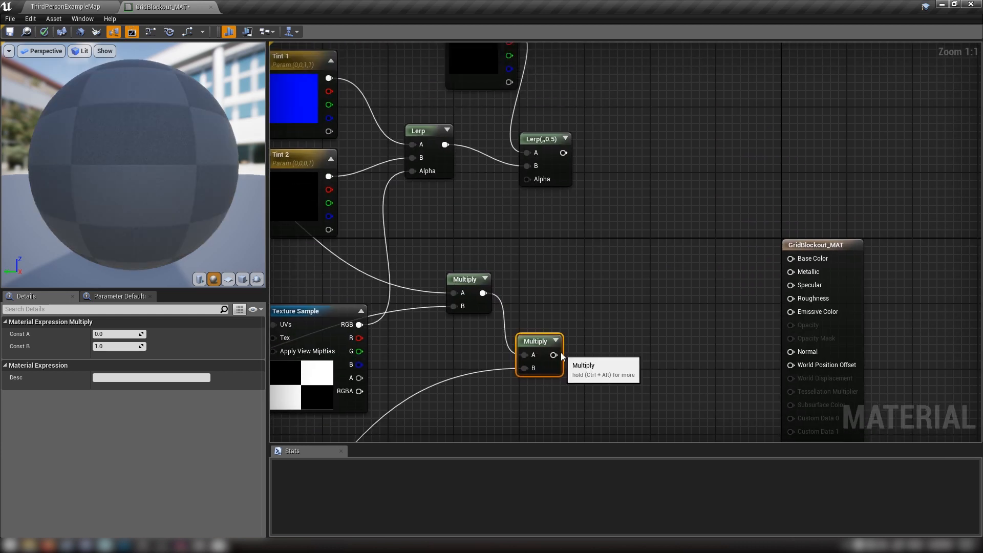
drag(555, 355, 527, 179)
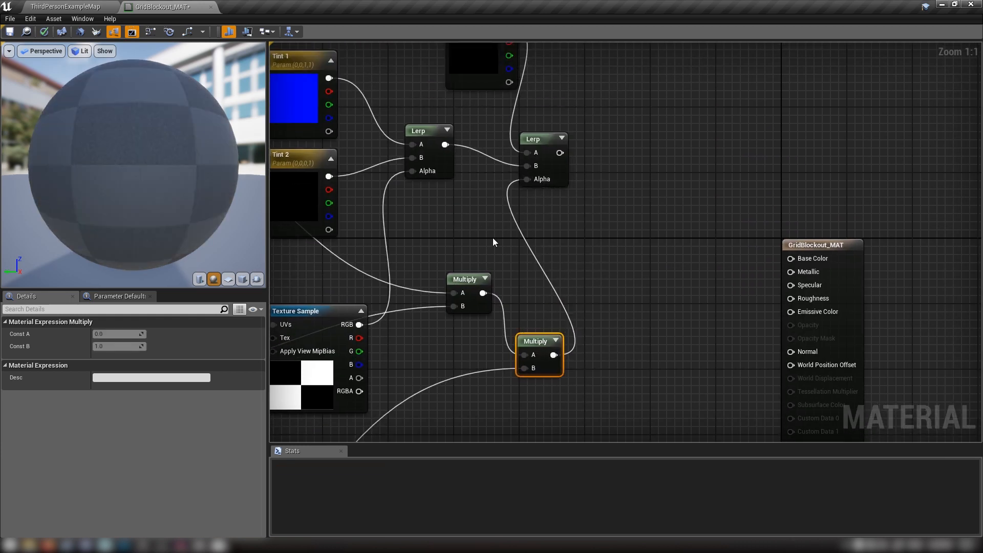
Step: Edit the default value of UV Multi 3, and set the default value of UV Multi 2 to 2
right_drag(430, 374, 980, 94)
right_drag(662, 250, 545, 128)
click(498, 327)
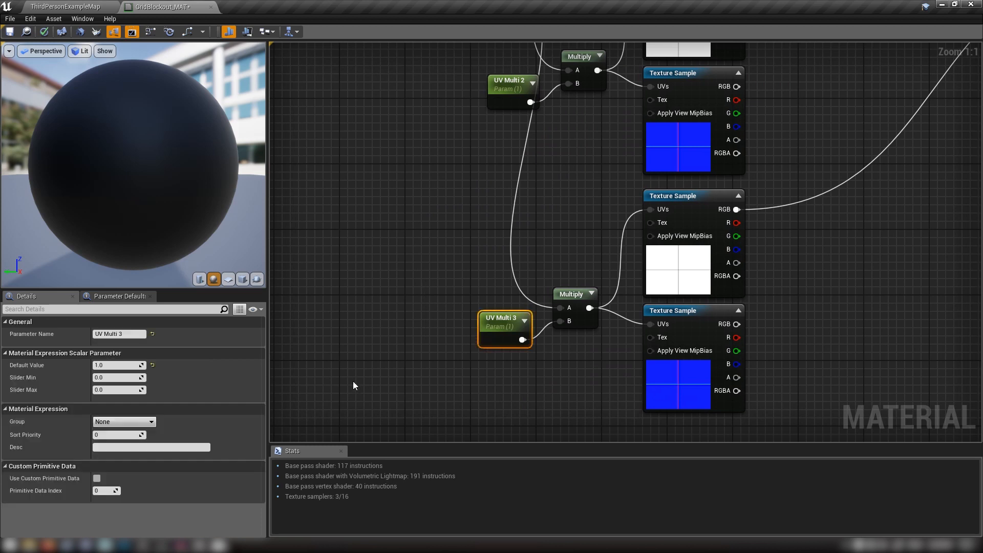
key(Return)
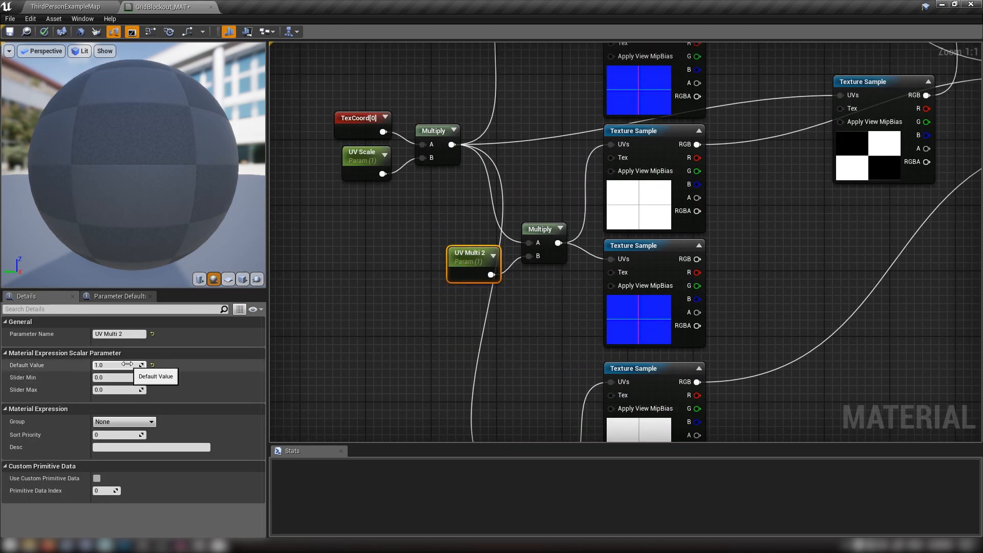
click(127, 364)
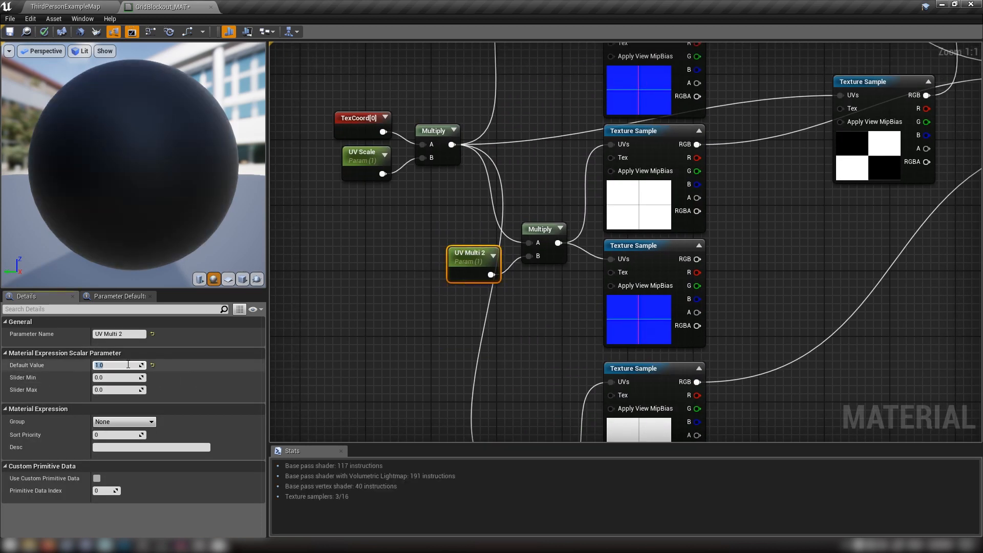
text(2)
key(Return)
Step: Preview the second Multiply node on a plane mesh and examine how the combined grid lines overlap at the different scales
right_drag(439, 367, 300, 394)
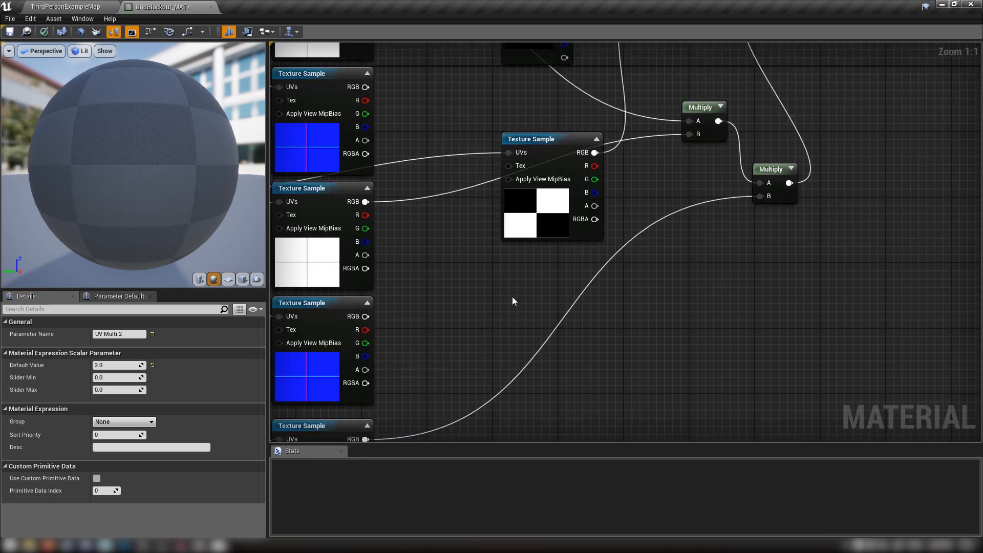
right_drag(512, 301, 359, 395)
right_click(621, 263)
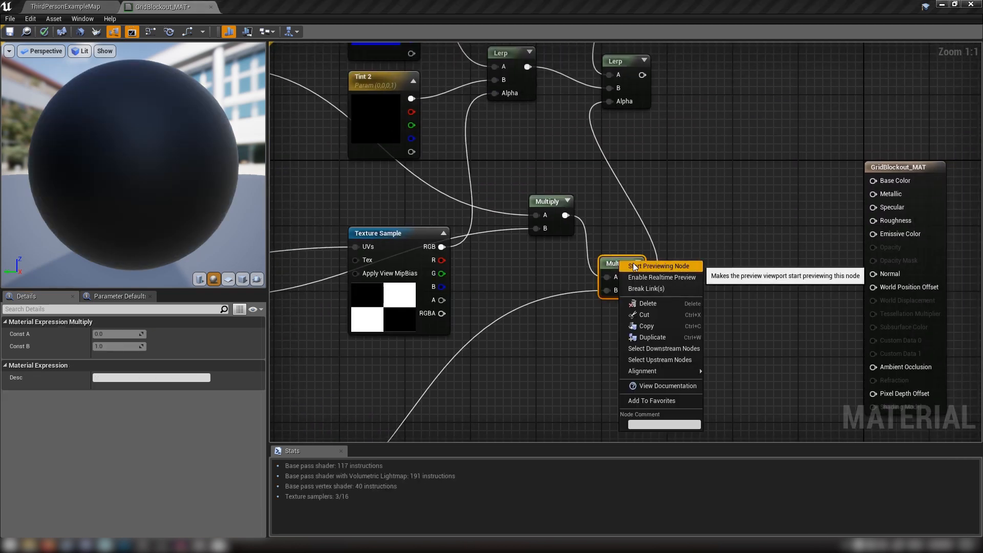
click(635, 267)
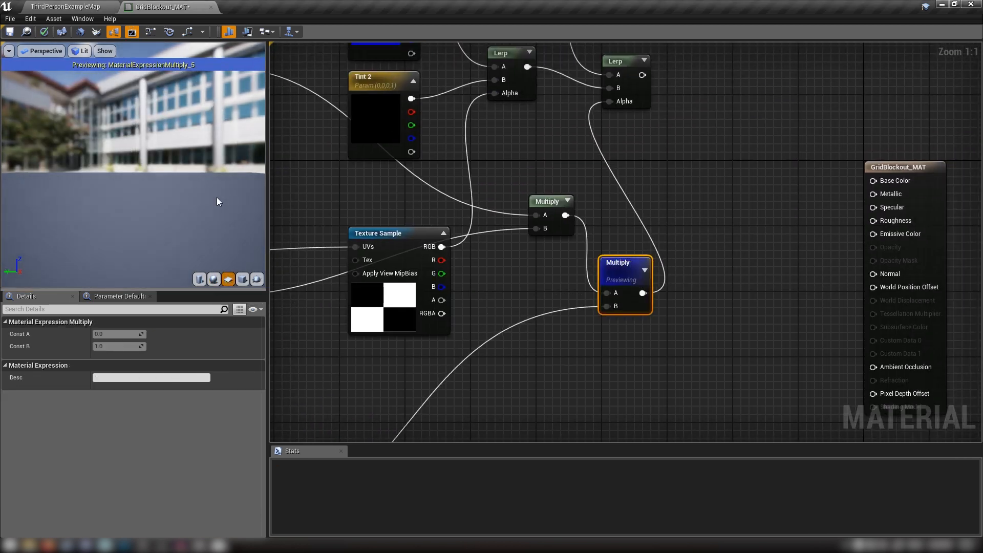
drag(218, 202, 364, 204)
right_drag(219, 202, 193, 169)
drag(193, 136, 205, 176)
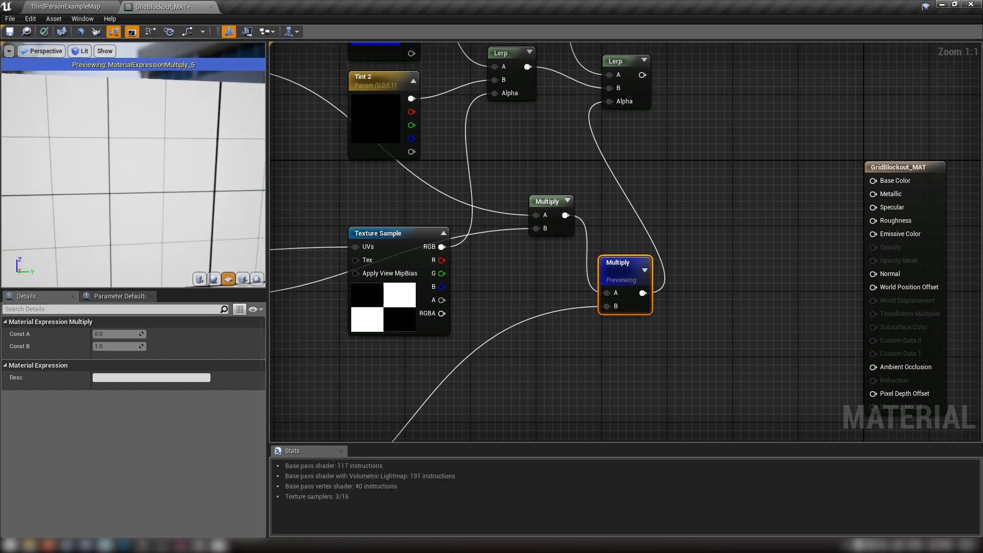
middle_drag(205, 176, 141, 87)
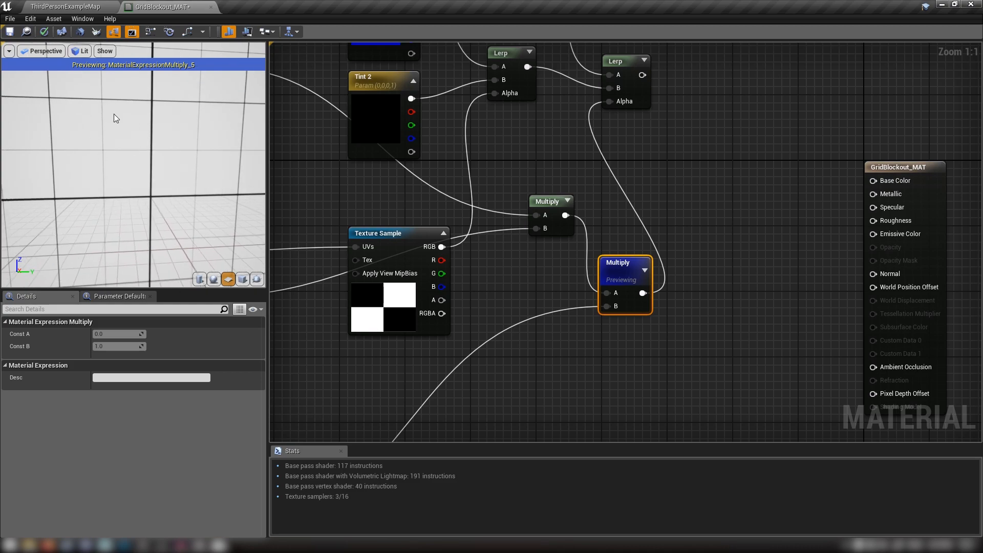
right_drag(441, 389, 365, 434)
scroll(106, 152, down, 5)
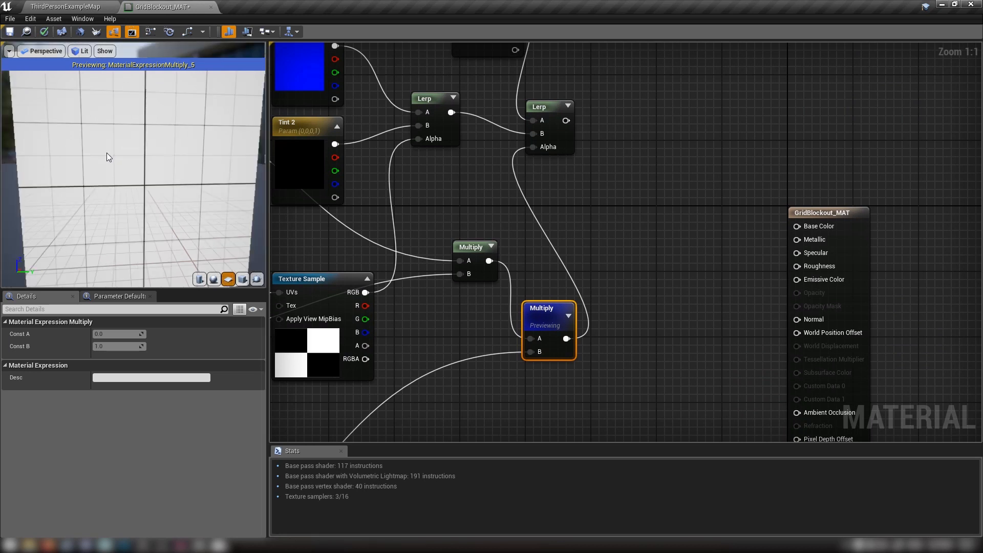
scroll(102, 169, up, 4)
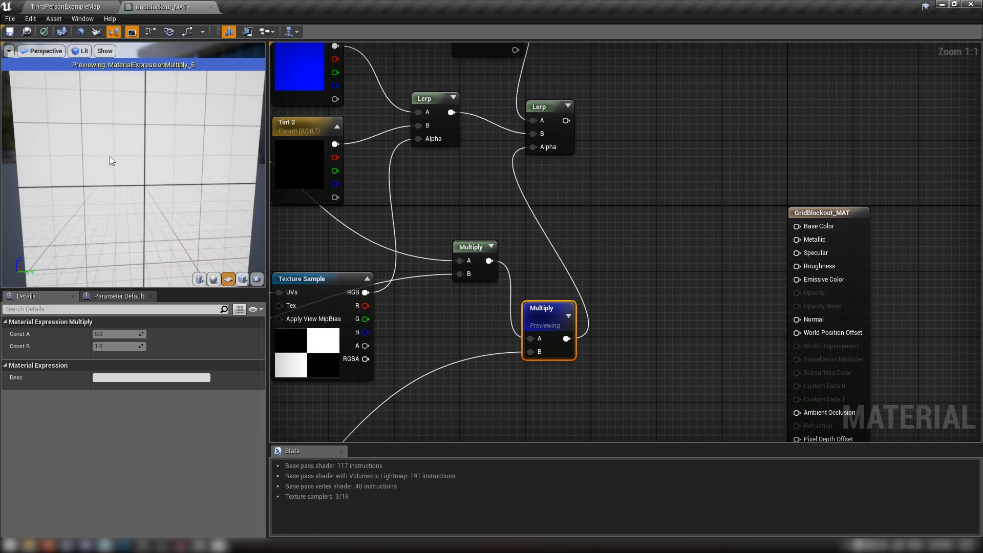
Step: Stop previewing the second Multiply node and move it up close beside the first Multiply
right_click(529, 322)
click(563, 309)
drag(543, 311, 537, 275)
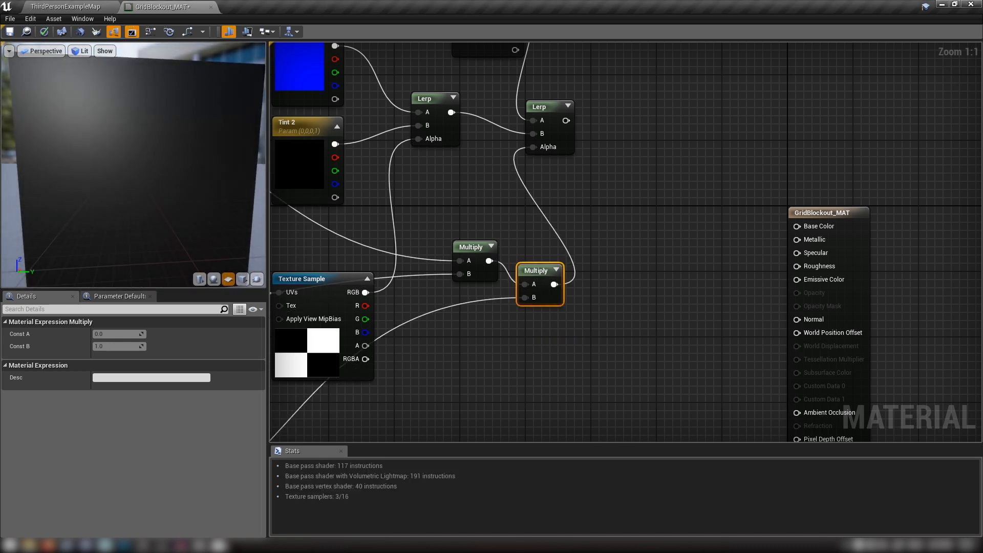
Step: Add a Texture Sample on the output side of the second Lerp and assign the Noise_M texture to it
right_drag(475, 188, 521, 230)
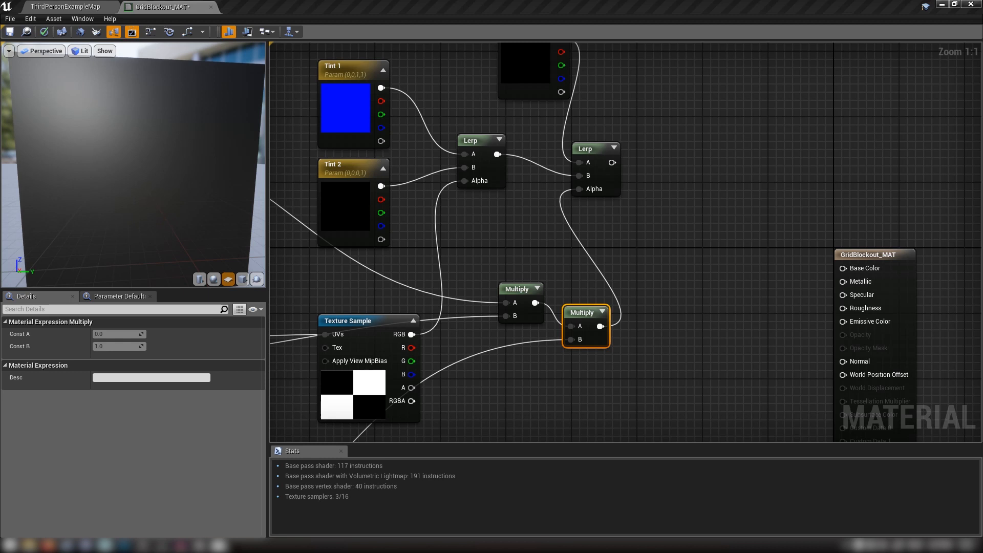
right_drag(497, 244, 305, 299)
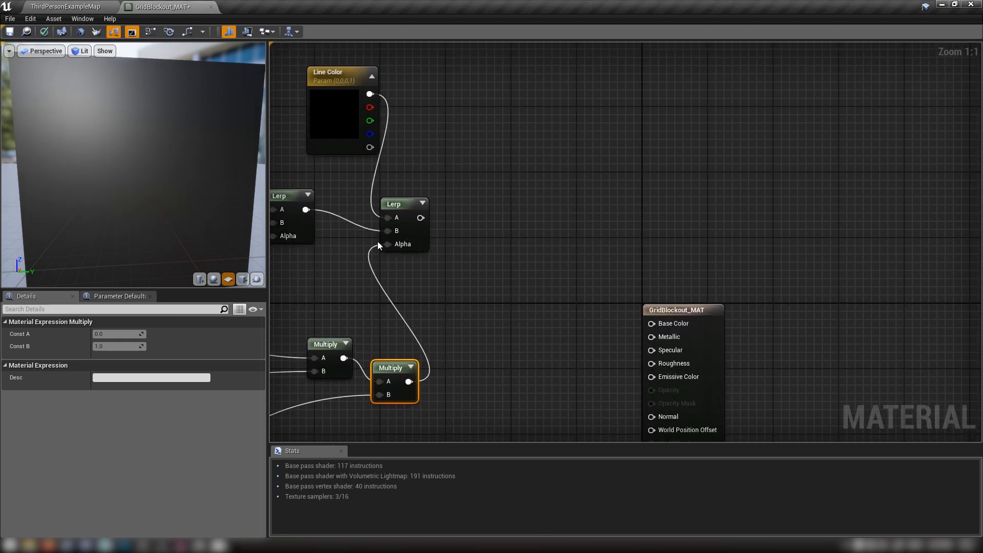
click(446, 188)
click(494, 164)
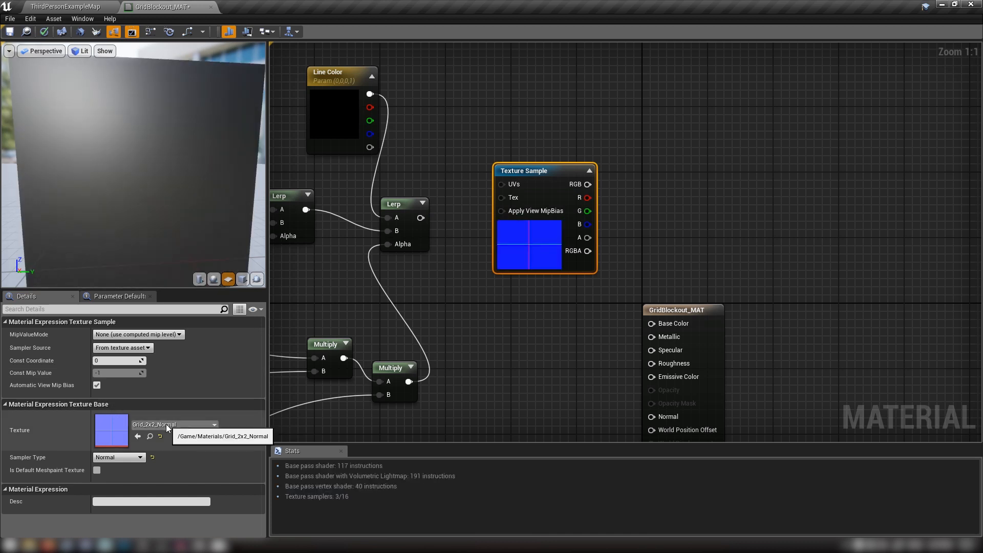
click(166, 424)
text(noise)
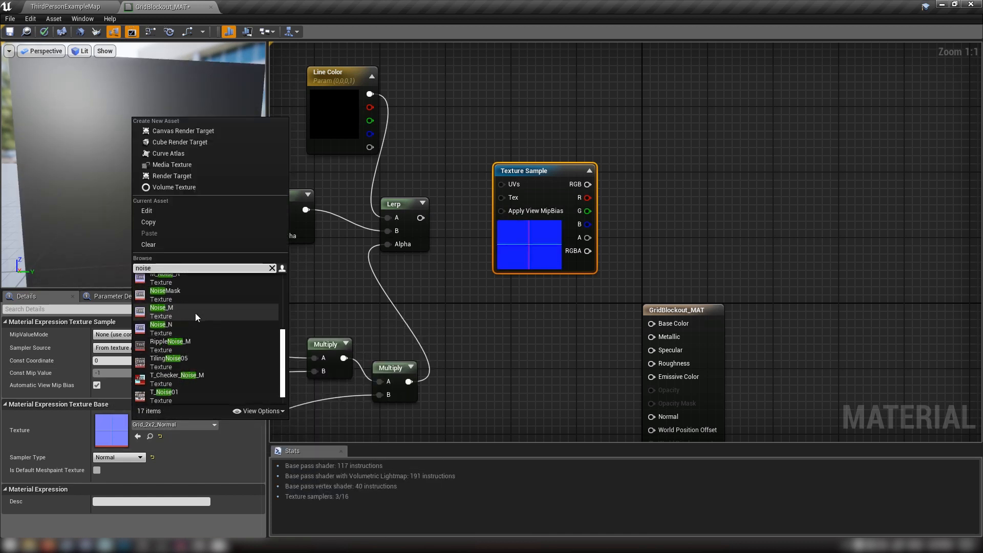
scroll(195, 312, up, 2)
click(157, 342)
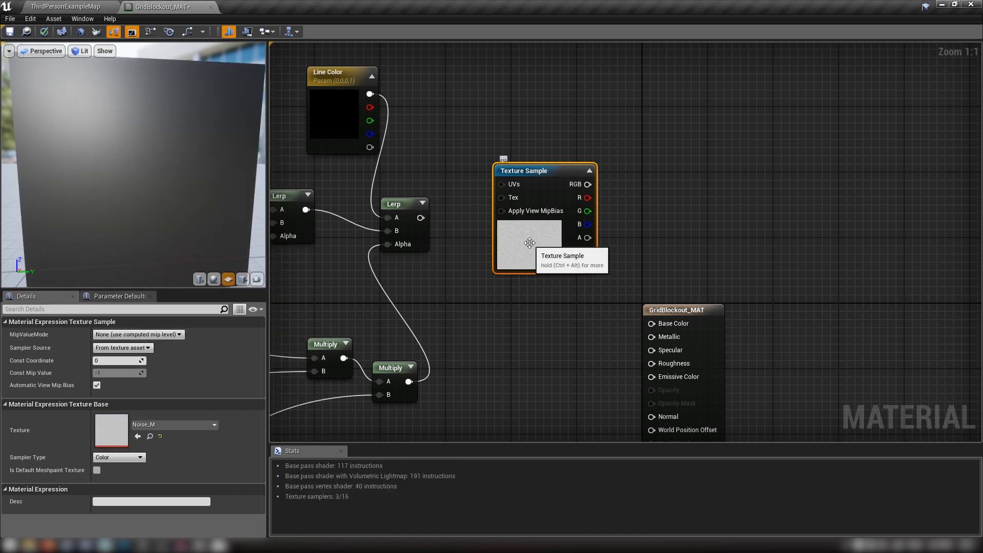
Step: Locate the Noise_M texture in the Content Browser and look over the textures in the TexturePack Masks folder
click(150, 436)
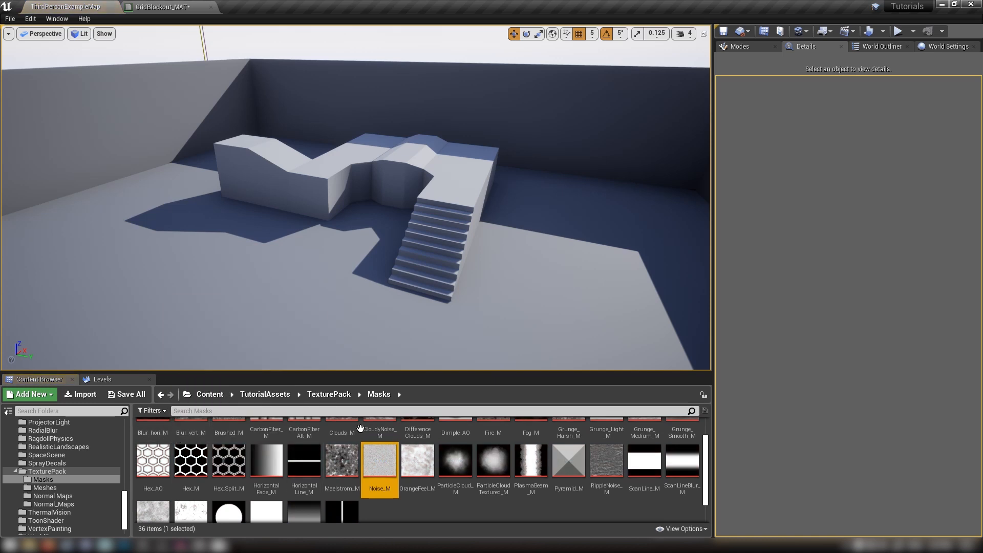
scroll(381, 471, down, 3)
scroll(384, 470, up, 3)
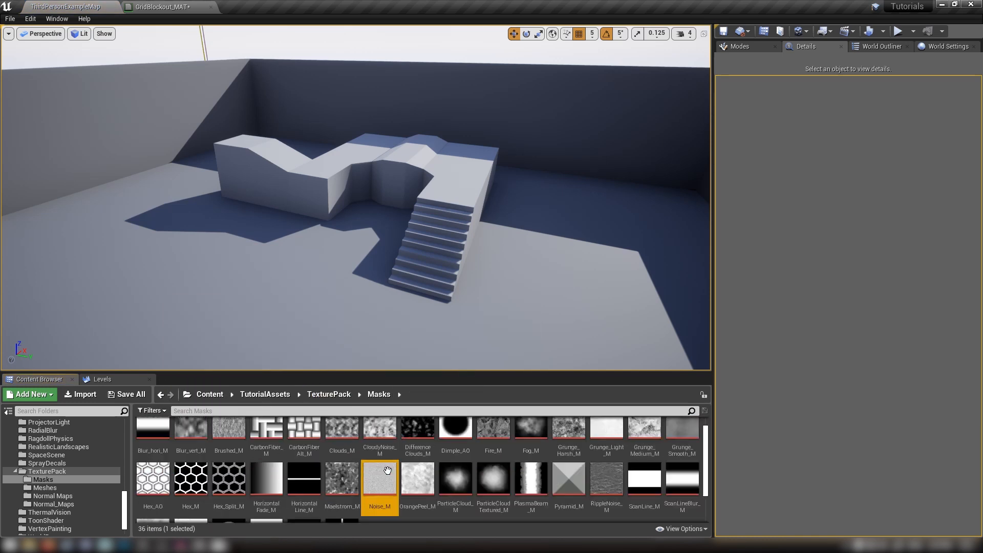
scroll(389, 470, down, 3)
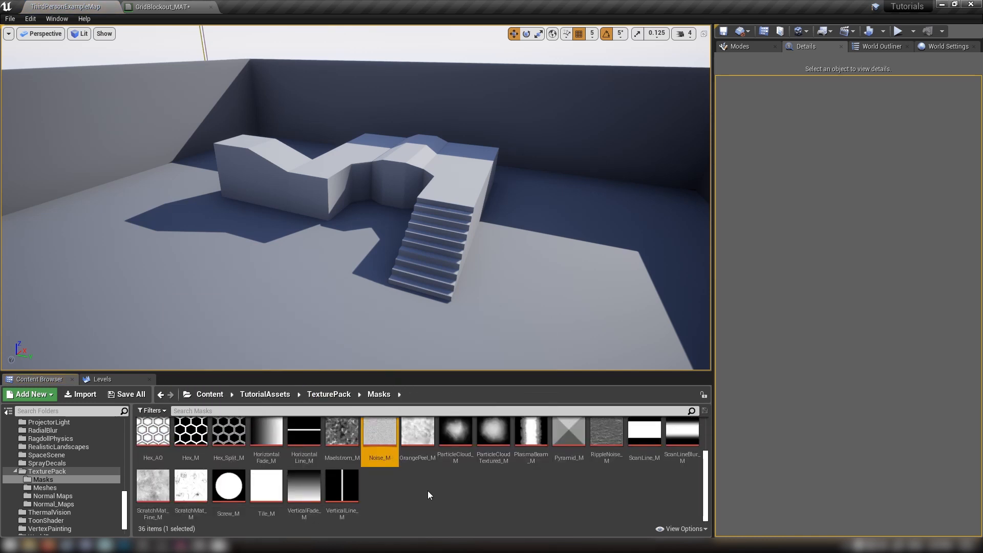
Step: Look through the Normal Maps, Normal_Maps and Masks folders of TexturePack
click(328, 394)
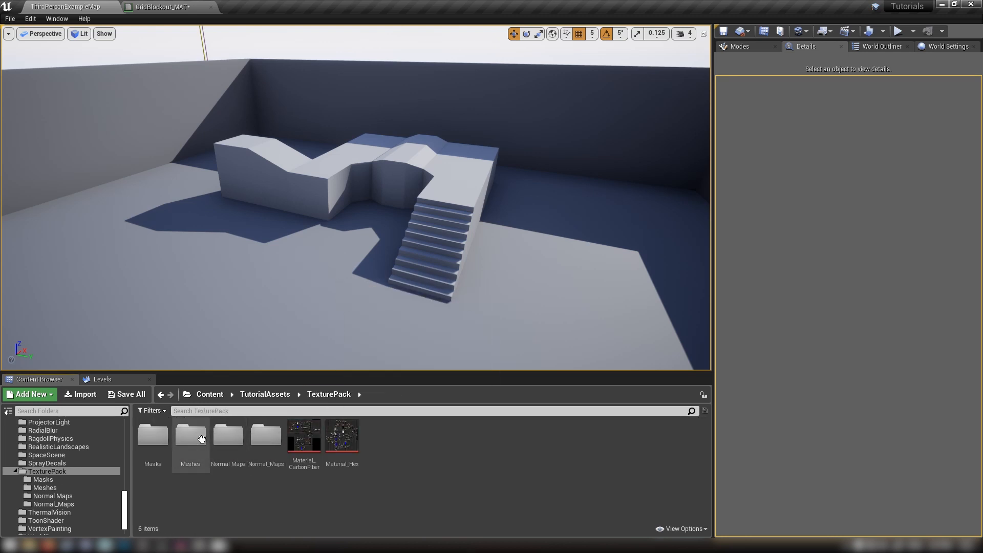
double_click(227, 436)
click(328, 394)
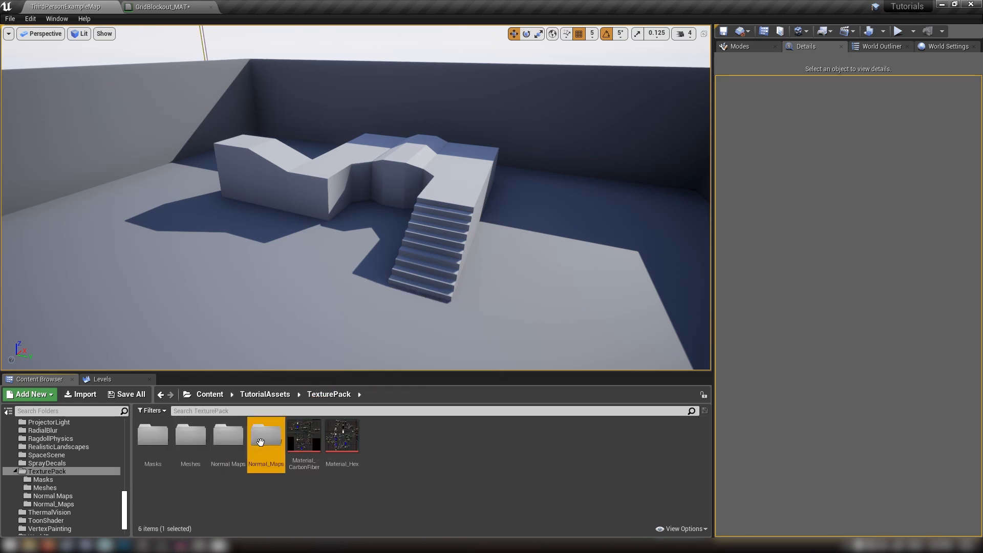
double_click(265, 436)
click(342, 394)
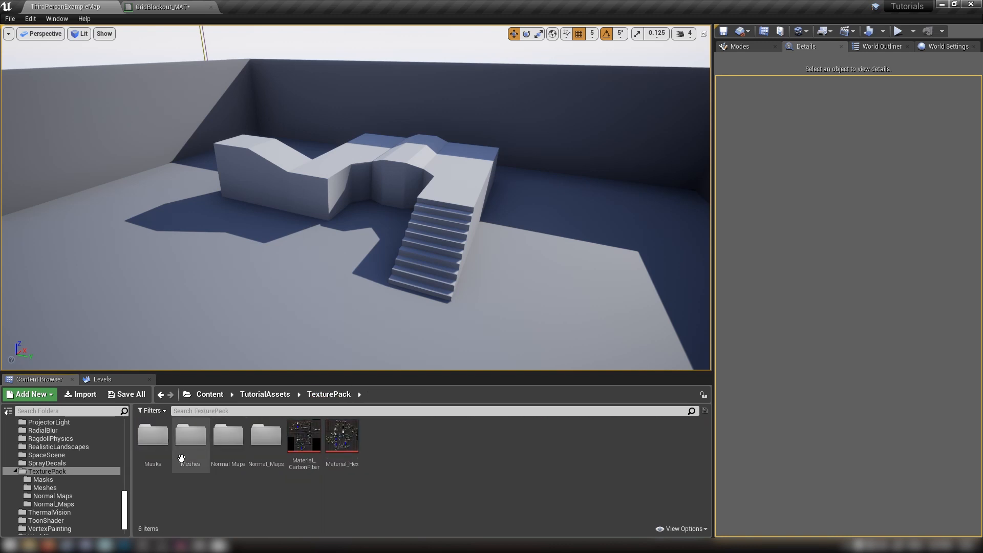
click(155, 439)
double_click(157, 443)
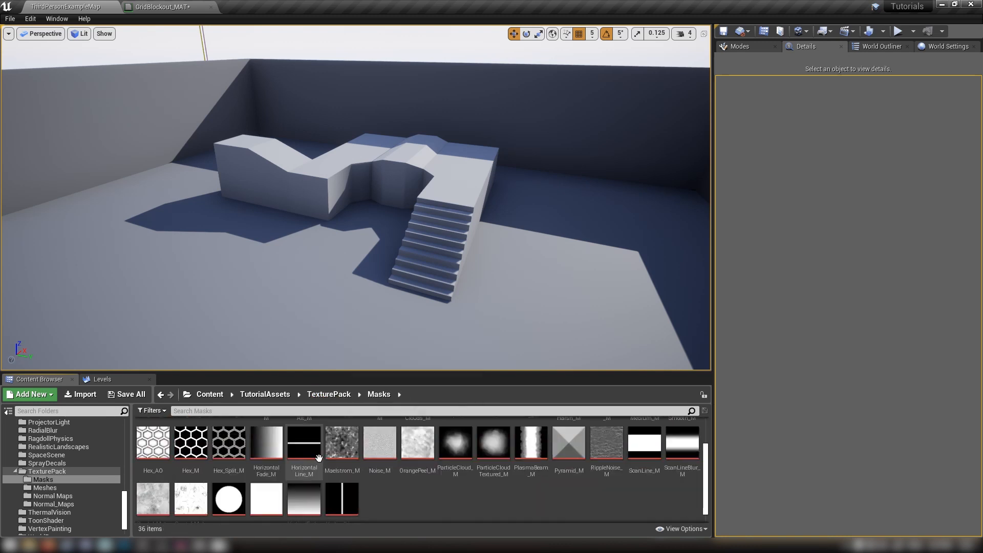
click(329, 394)
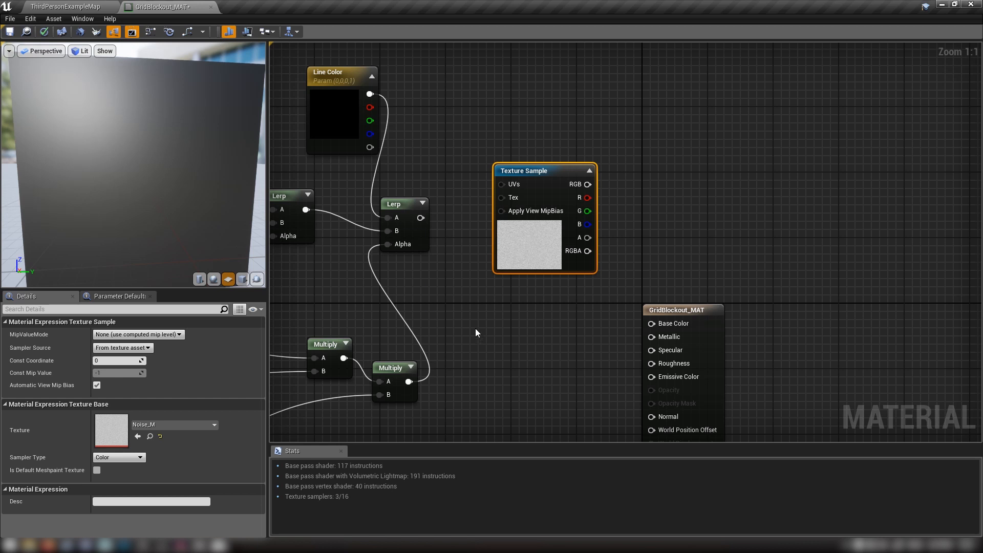
Step: Duplicate the TexCoord, UV Scale and Multiply nodes next to the Noise_M Texture Sample and shift that sample to make room
drag(522, 244, 556, 179)
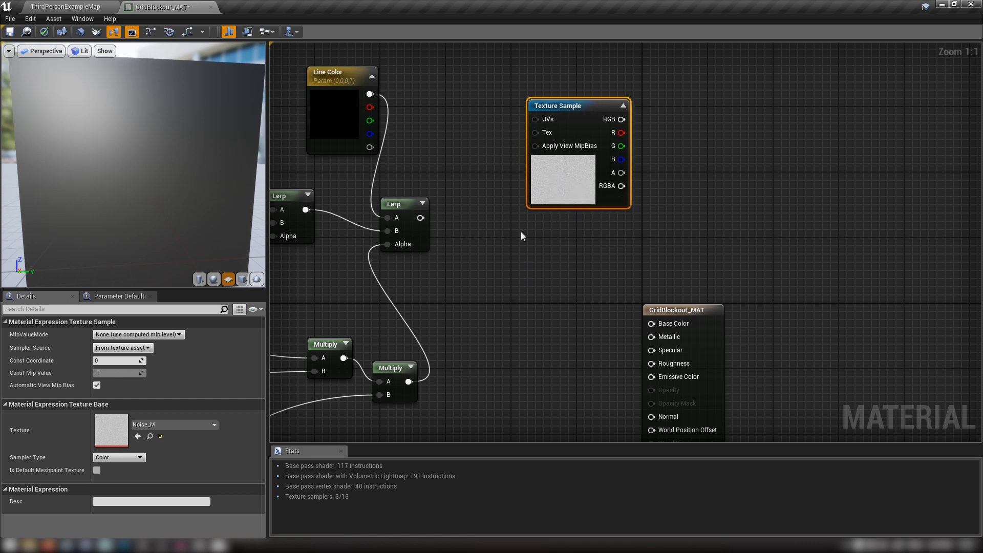
scroll(495, 268, down, 3)
right_drag(411, 308, 854, 244)
drag(389, 279, 419, 344)
right_drag(925, 139, 463, 260)
key(ctrl+v)
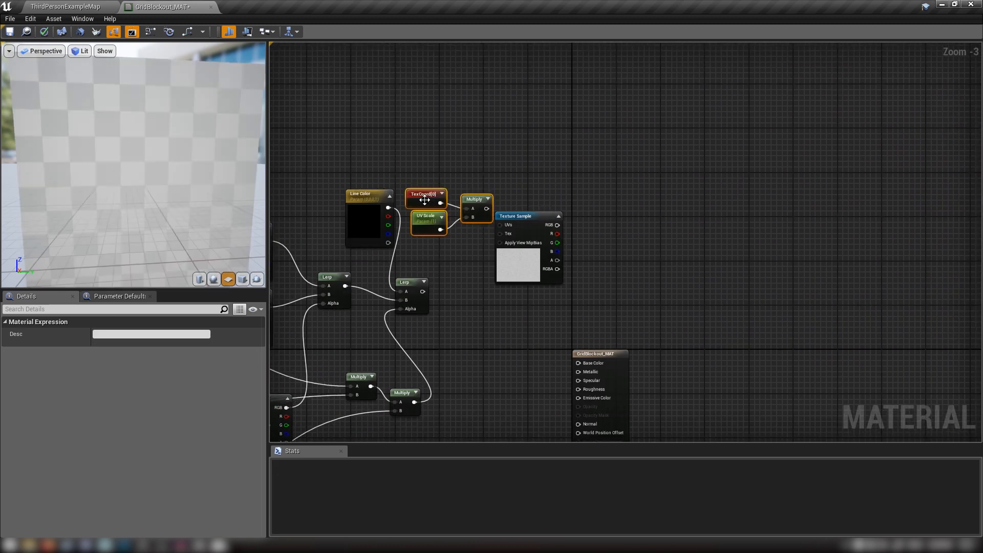
scroll(448, 206, up, 3)
drag(541, 214, 591, 205)
Step: Rename the duplicated UV Scale parameter as UV Noise Scale
click(414, 218)
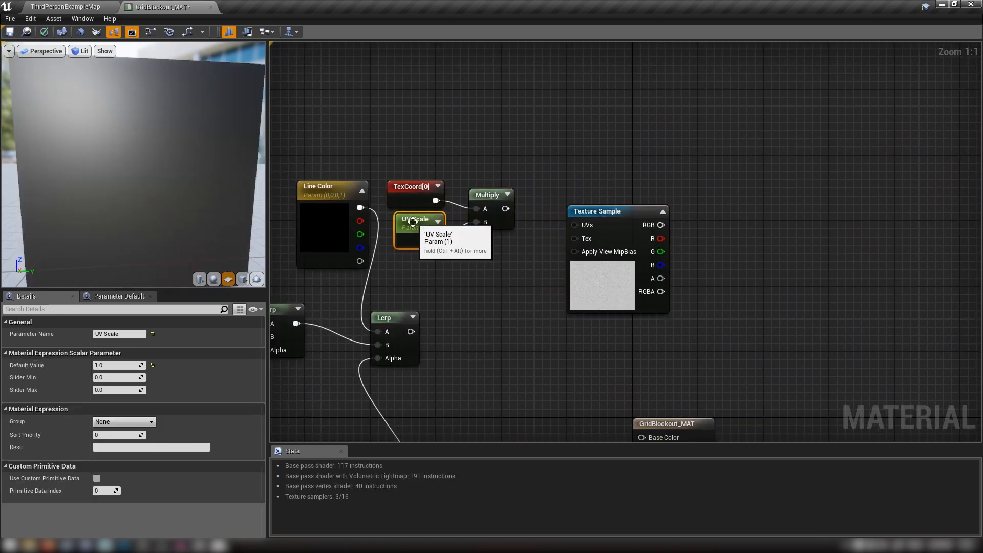
click(413, 218)
text(Noi)
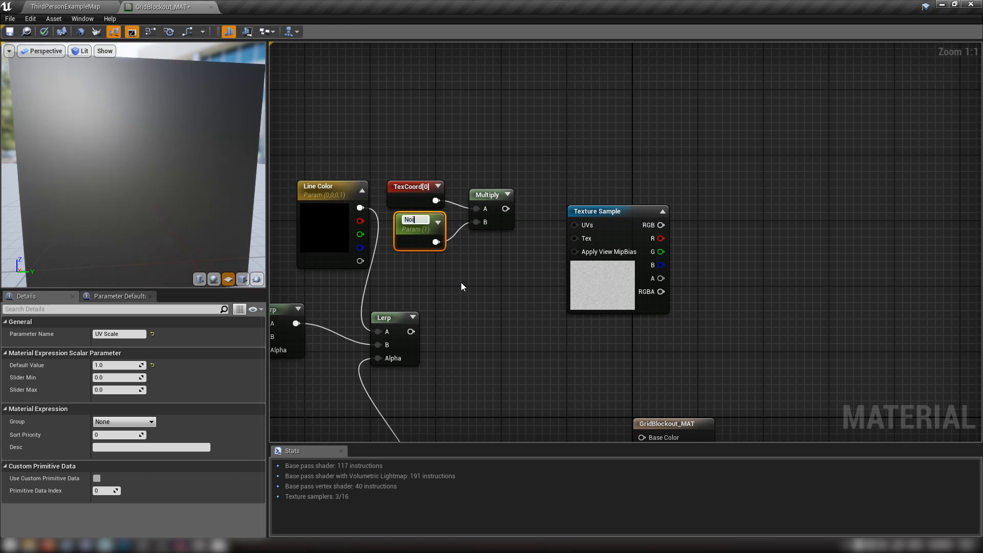
key(ctrl+a)
text(UV Noise Scale)
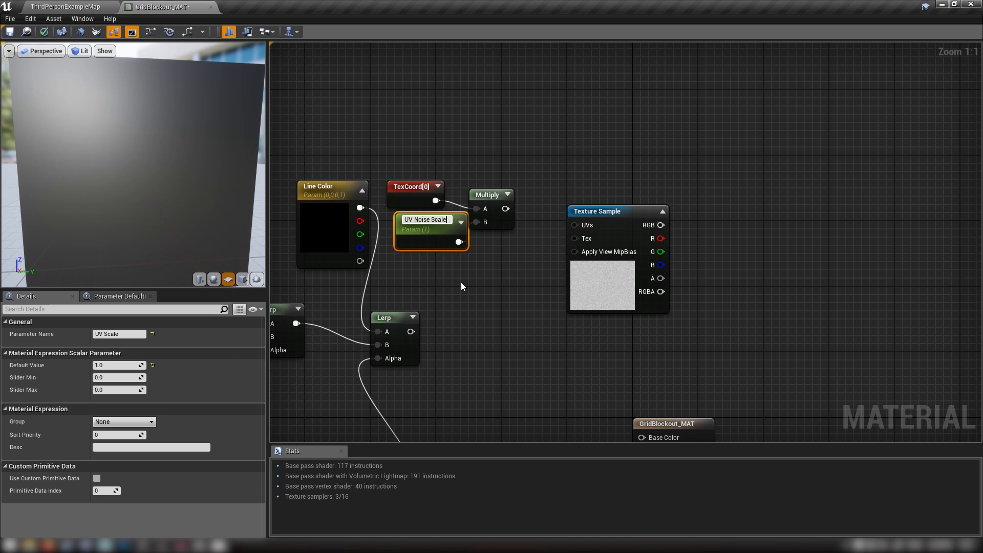
key(Return)
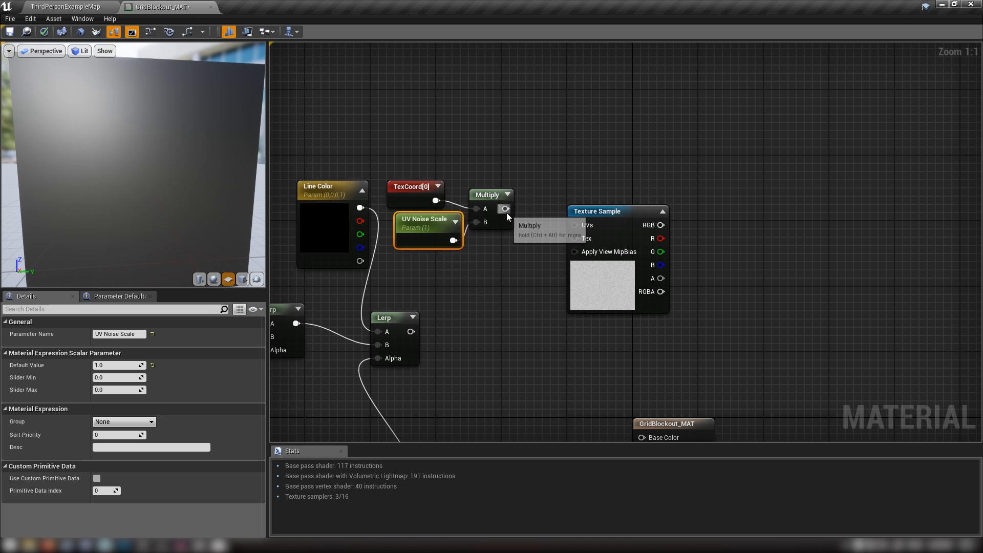
Step: Connect the duplicated Multiply to the noise Texture Sample's UVs and arrange these nodes above Line Color
drag(505, 208, 574, 225)
drag(381, 174, 509, 254)
drag(484, 195, 452, 105)
drag(602, 290, 599, 230)
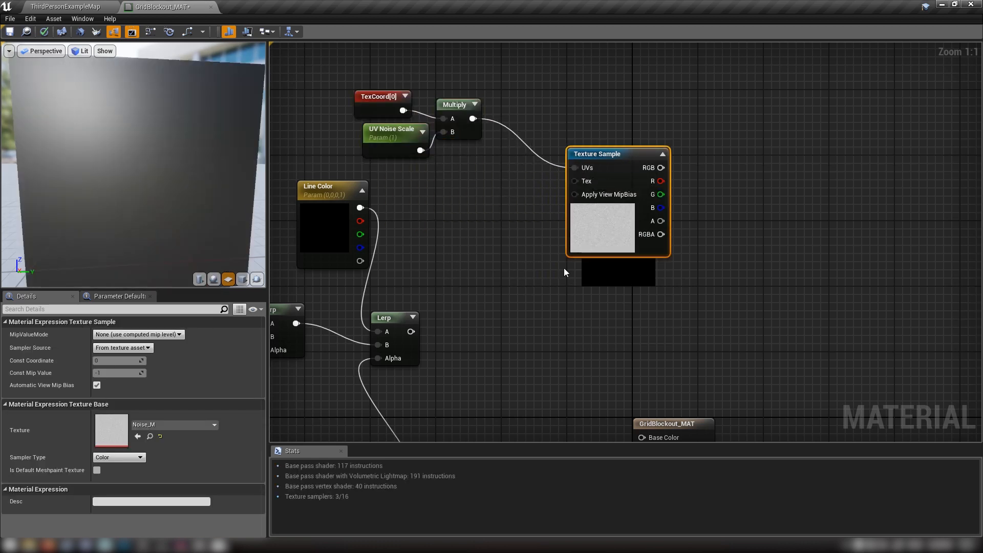
right_drag(564, 268, 433, 337)
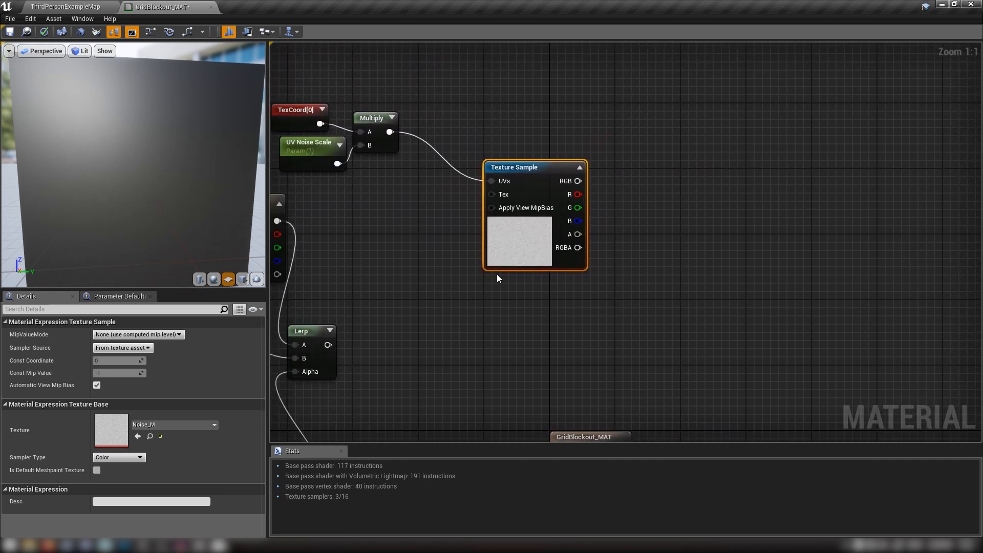
drag(527, 245, 474, 213)
right_drag(414, 277, 475, 271)
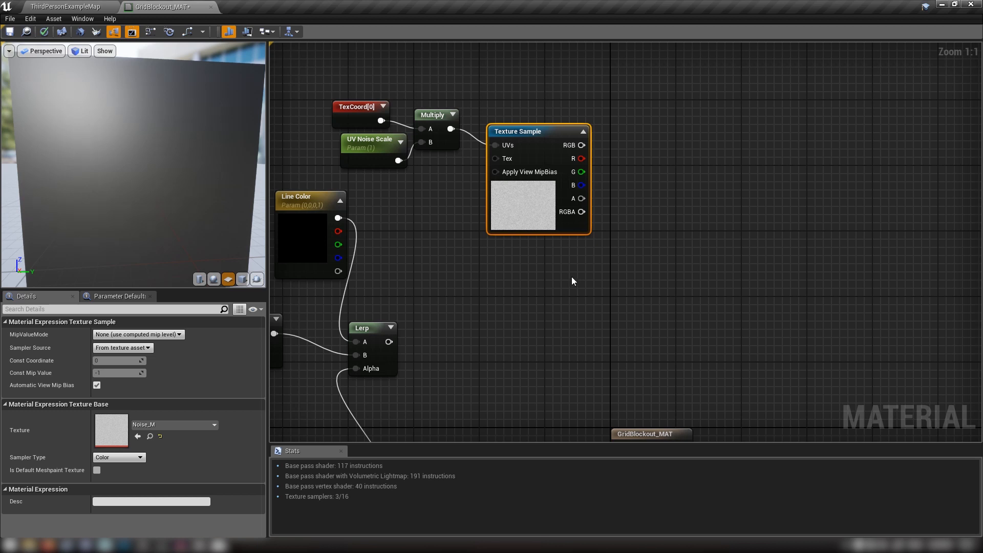
Step: Multiply the noise Texture Sample's RGB output by a new scalar parameter named Noise Overlay
click(665, 163)
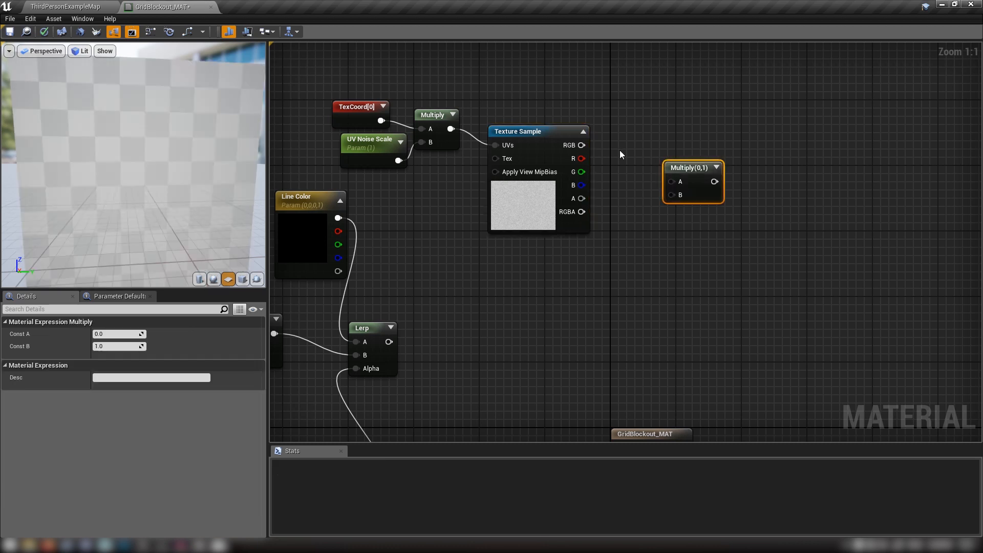
drag(581, 145, 671, 181)
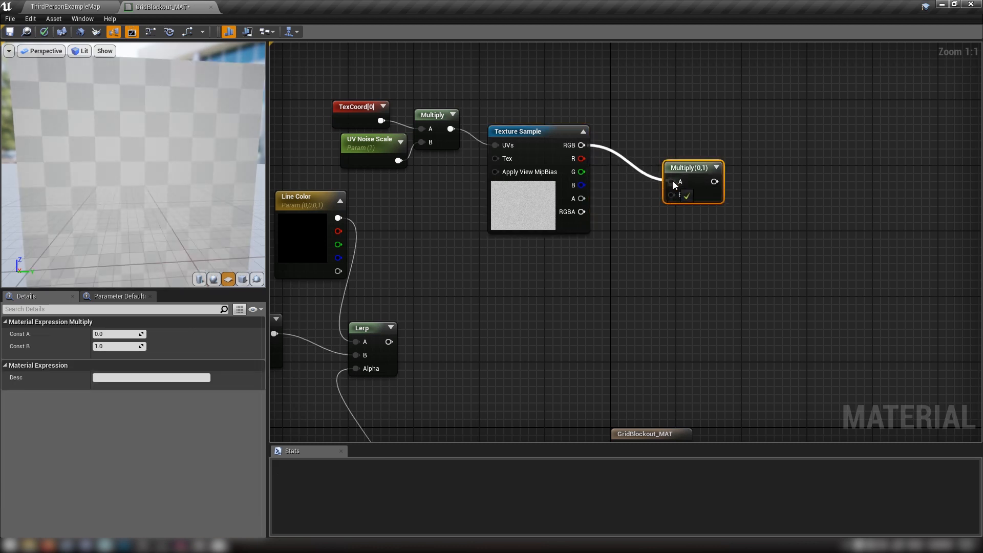
click(623, 225)
text(N)
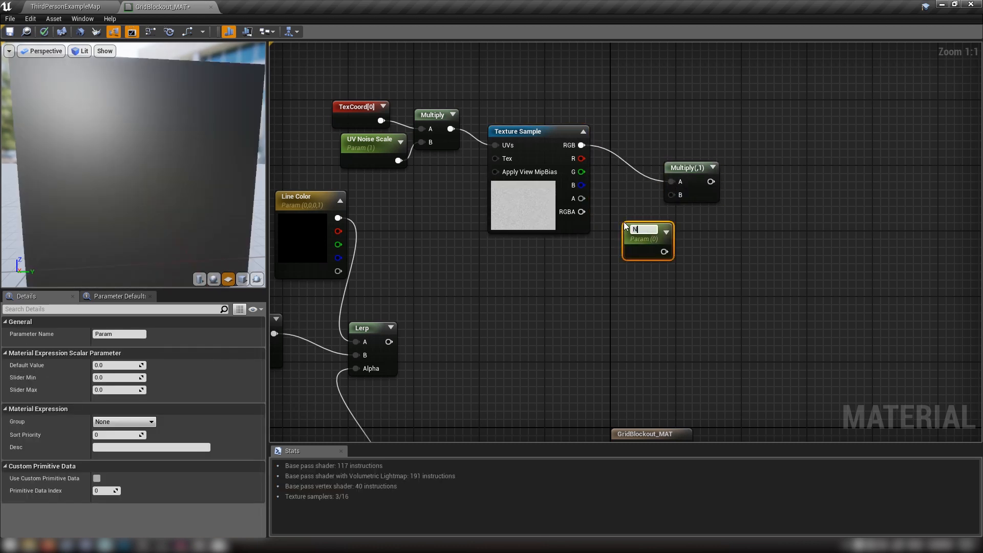
text(oise Overlay)
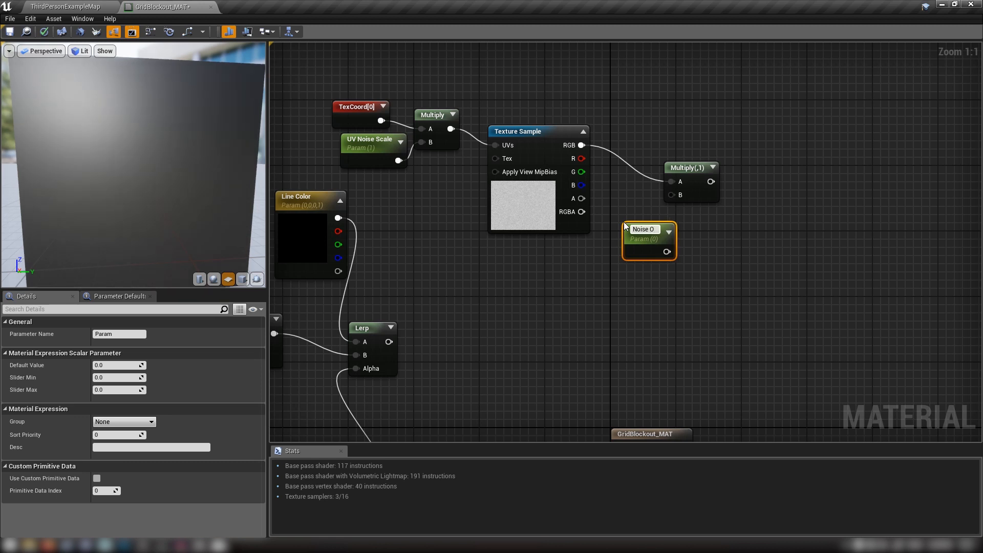
key(Return)
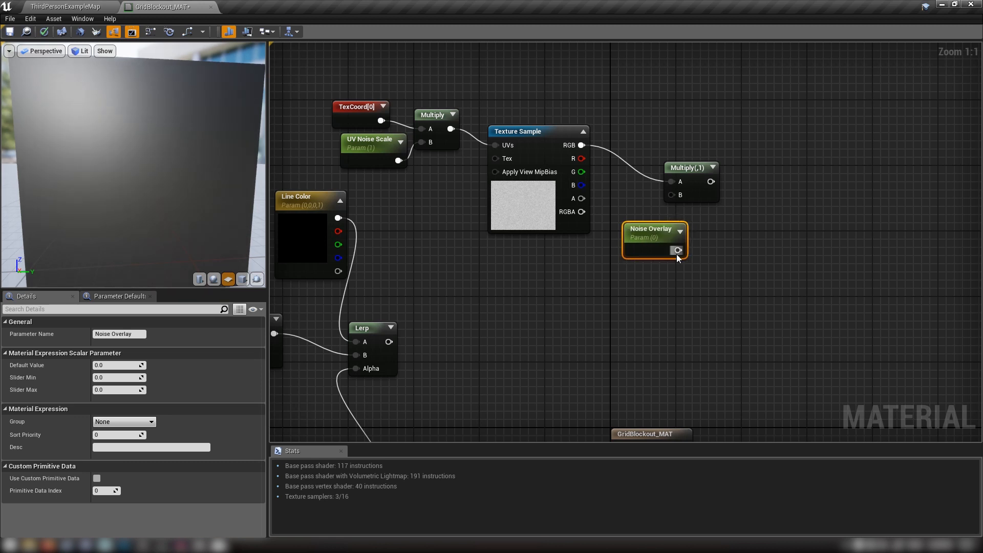
drag(677, 250, 644, 218)
Step: Set the Noise Overlay default value to 0.1 and tuck the parameter beside its Multiply node
click(117, 365)
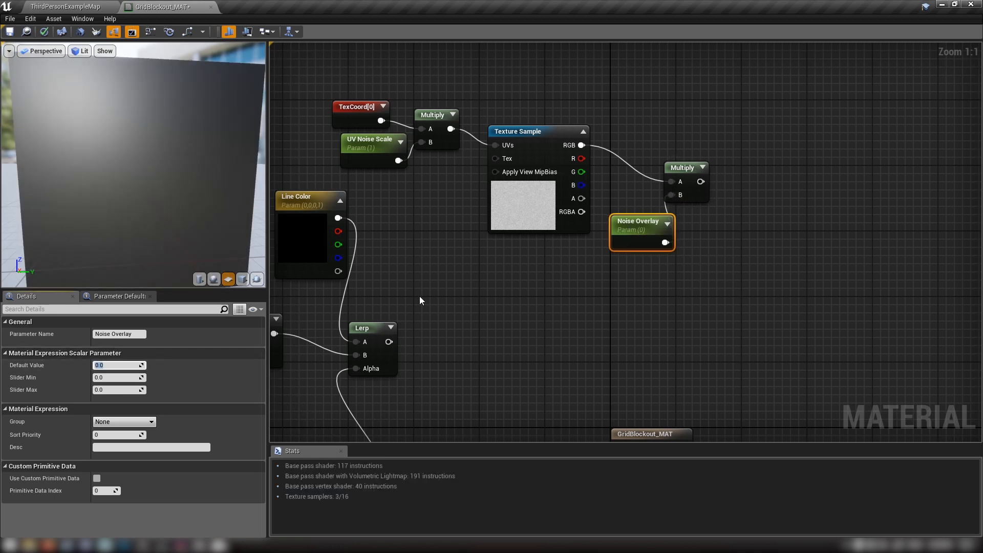
key(Return)
drag(671, 185, 683, 191)
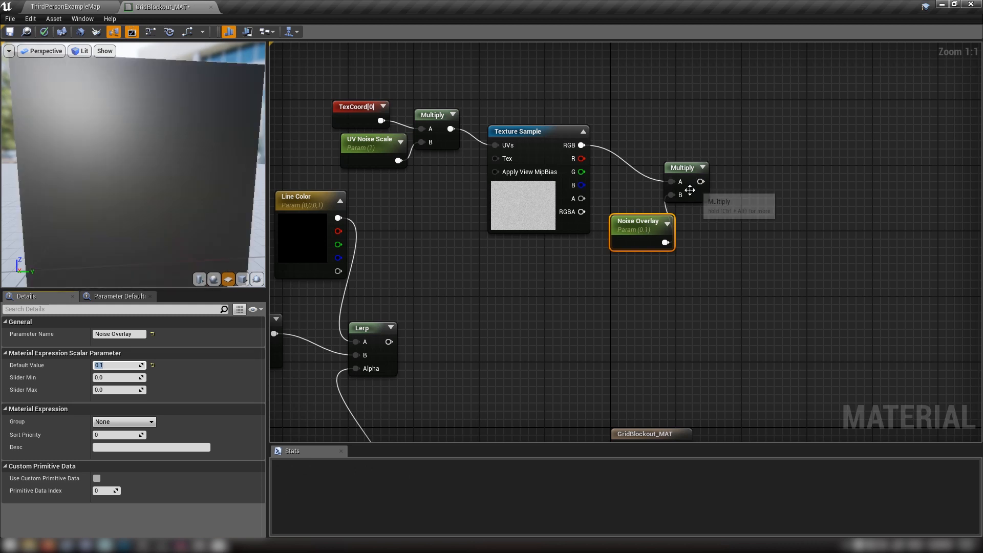
drag(642, 228, 634, 211)
Step: Add a Blend_Screen function fed by the noise Multiply's output into its Blend input
right_drag(419, 203, 522, 157)
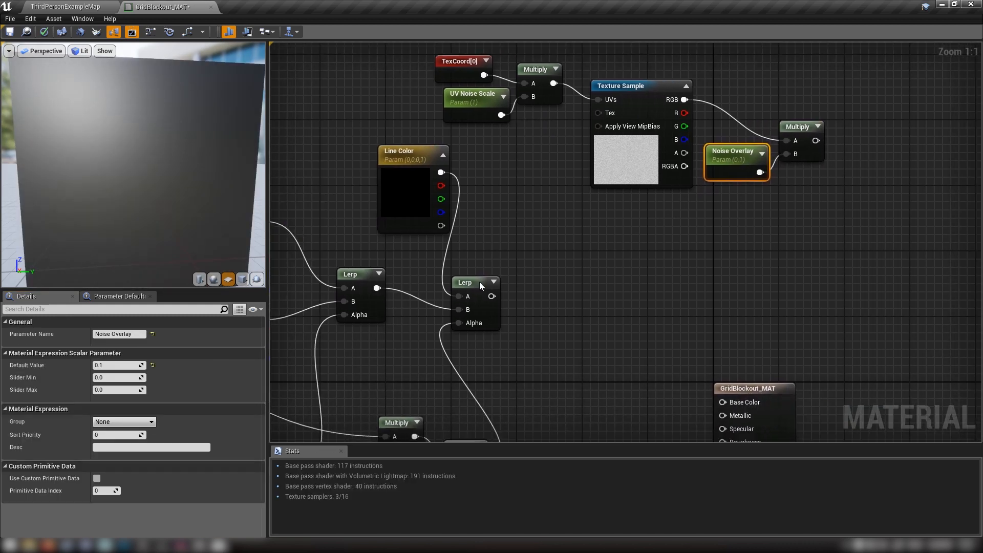
right_drag(542, 305, 294, 359)
drag(561, 195, 630, 231)
text(blend)
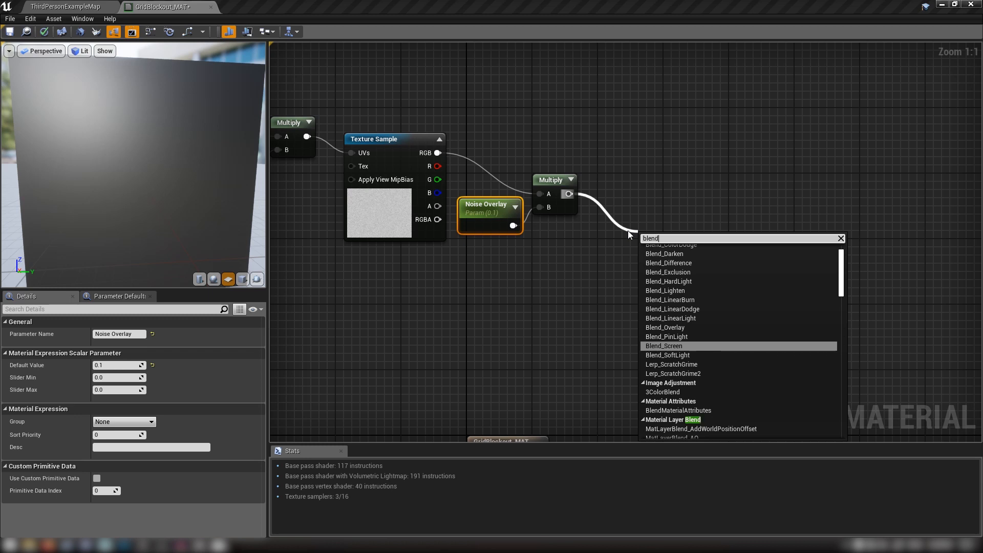
click(660, 346)
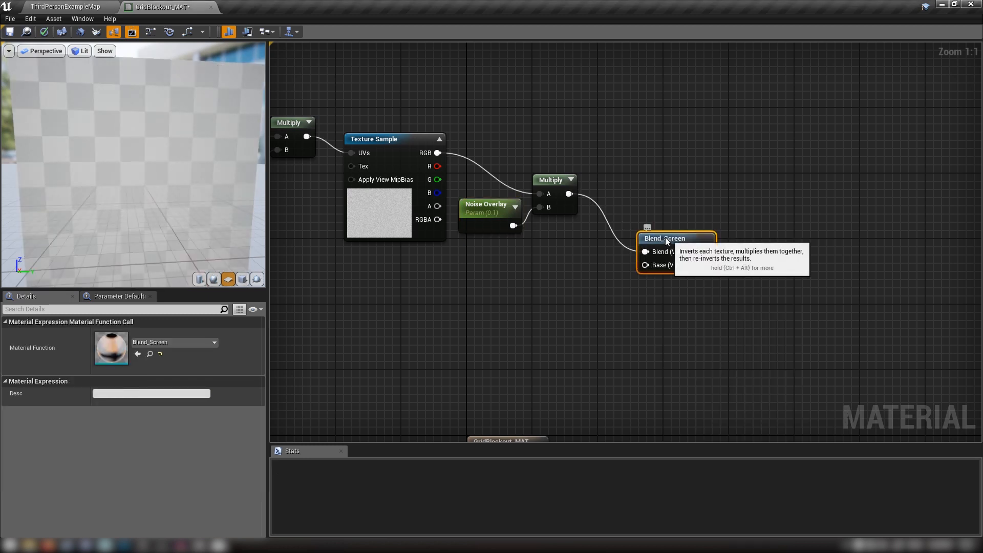
drag(665, 237, 658, 228)
drag(568, 193, 587, 283)
text(blend)
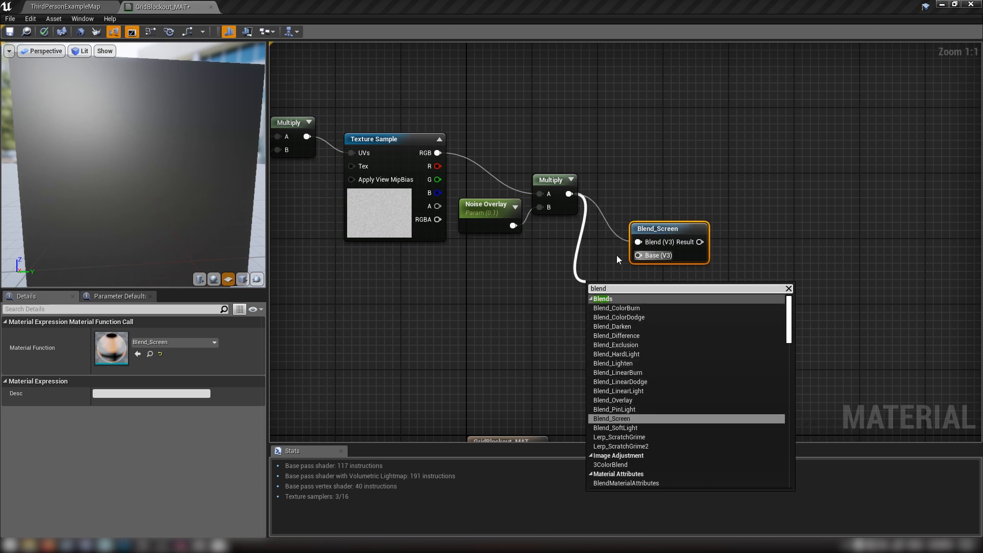
click(507, 356)
click(513, 353)
Step: Move the noise node group up, bring Blend_Screen closer and connect the second Lerp's output to its Base input
right_drag(537, 333, 683, 351)
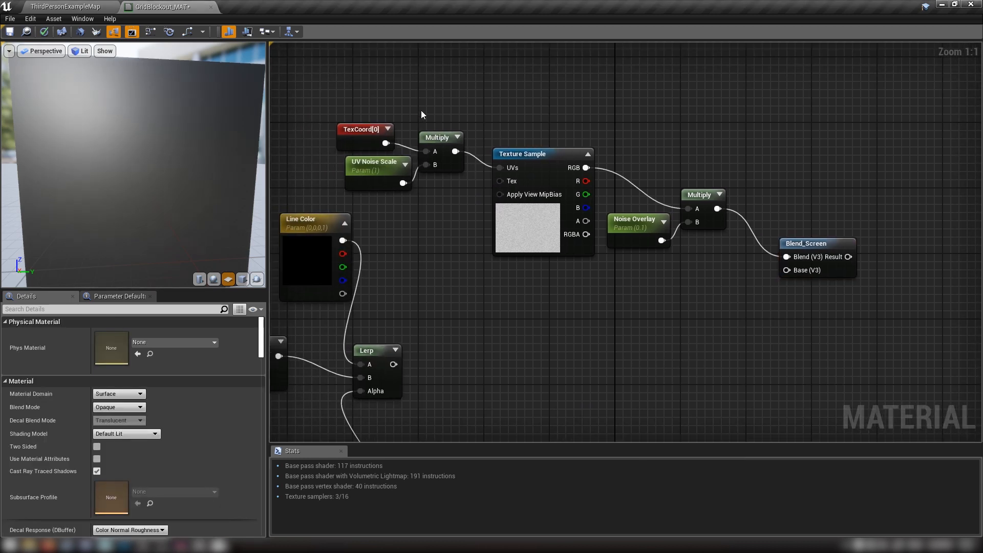
drag(395, 87, 594, 150)
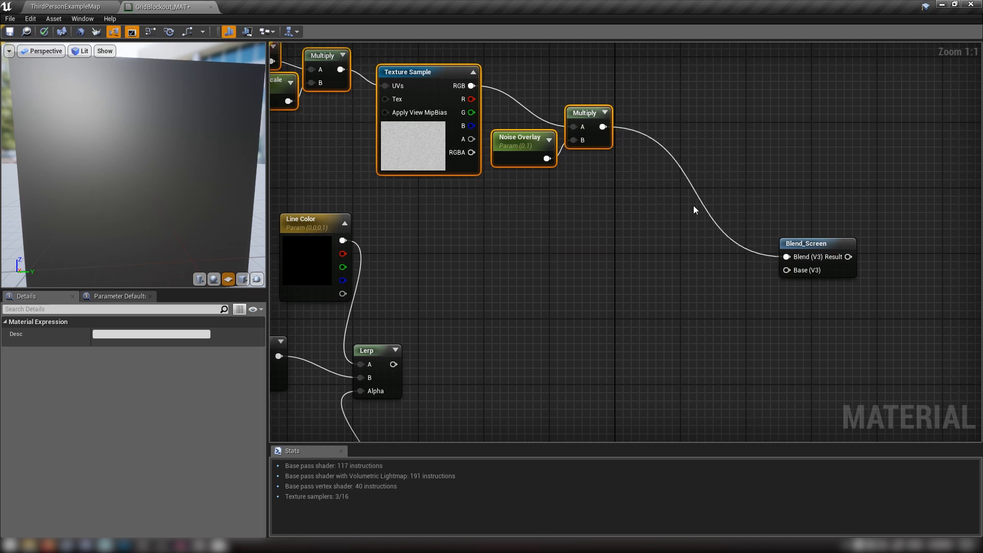
drag(818, 245, 719, 227)
right_drag(576, 276, 680, 182)
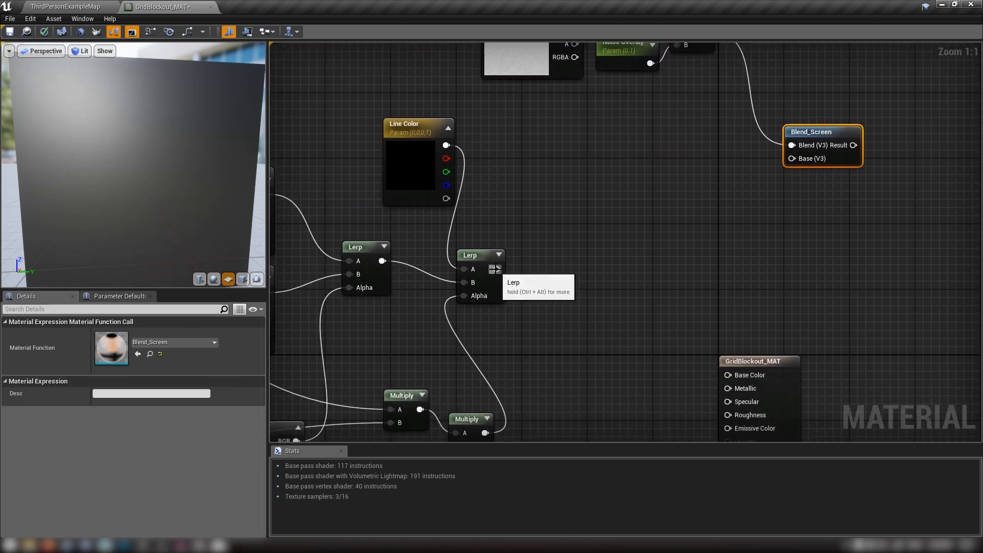
drag(494, 270, 802, 160)
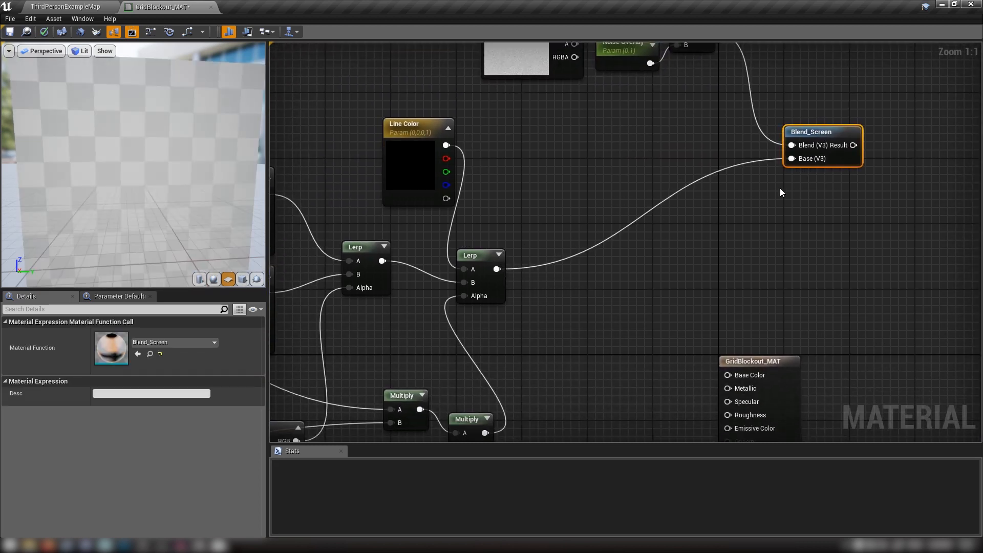
Step: Preview the Blend_Screen node and examine the noise on the preview plane
right_drag(780, 192, 685, 199)
right_click(660, 183)
click(675, 201)
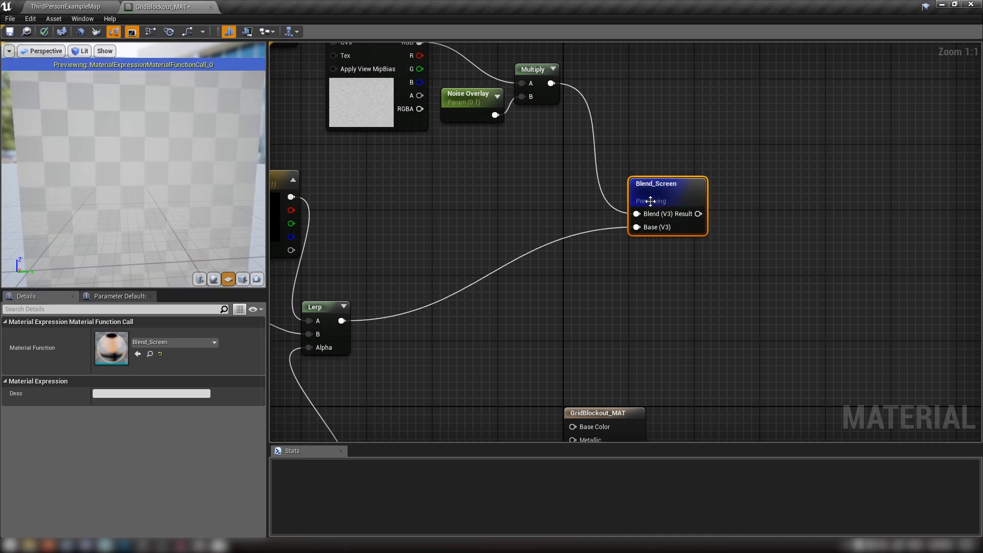
mouse_move(134, 169)
mouse_down()
mouse_move(82, 171)
mouse_move(128, 169)
mouse_up()
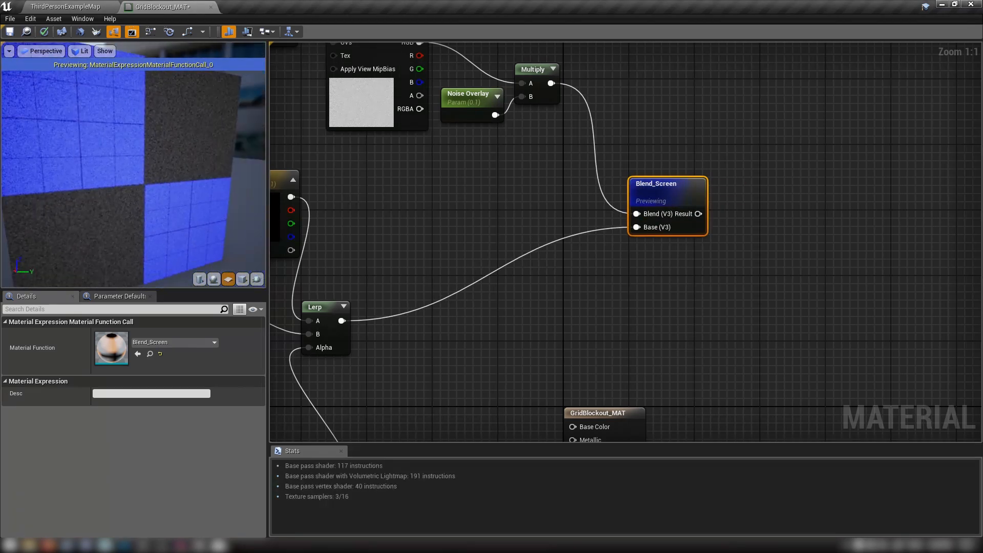
right_drag(128, 169, 133, 220)
right_drag(209, 192, 209, 153)
mouse_move(209, 192)
mouse_down()
mouse_move(169, 187)
mouse_move(209, 192)
mouse_up()
Step: Set the Tint 2 default colour to white and check the preview plane
right_drag(412, 240, 701, 220)
click(500, 255)
click(128, 364)
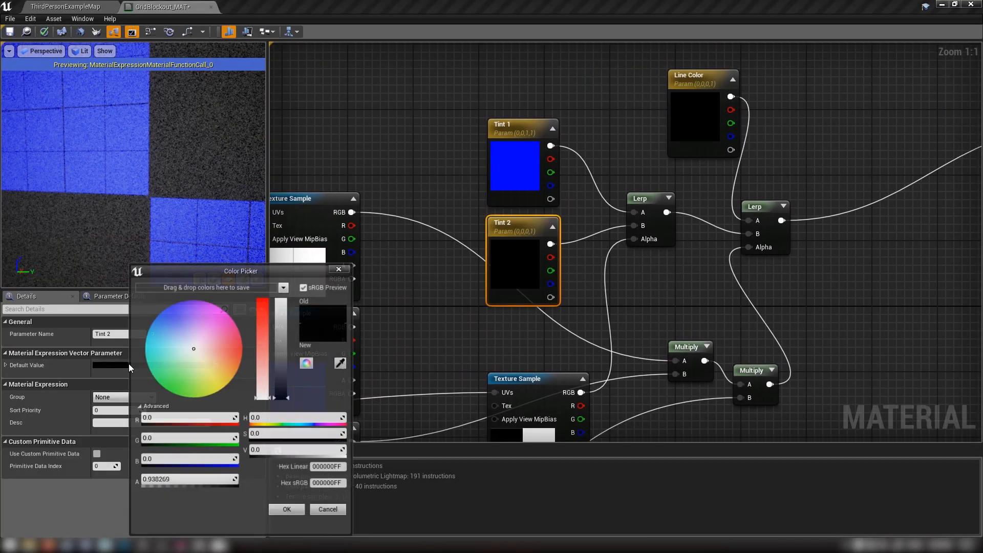
drag(287, 309, 287, 299)
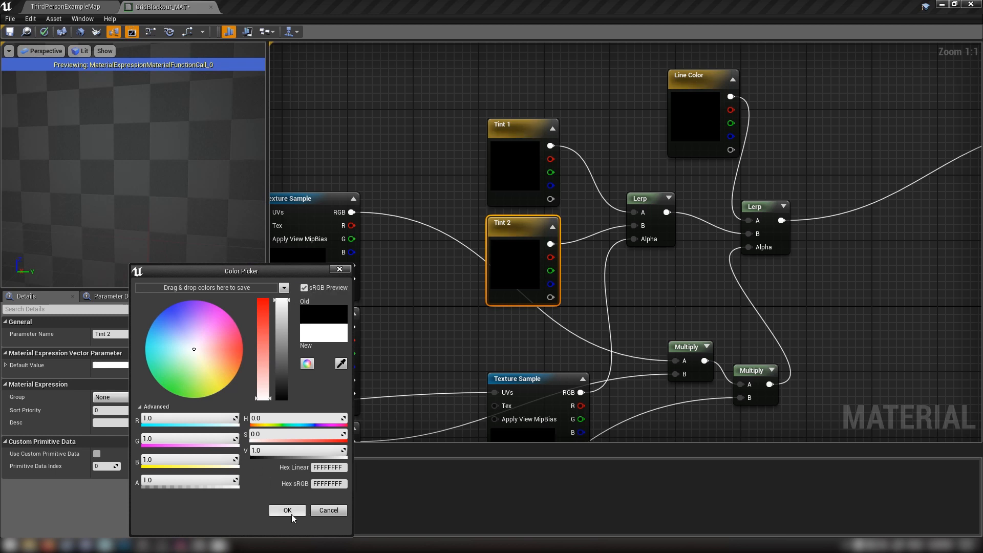
click(285, 510)
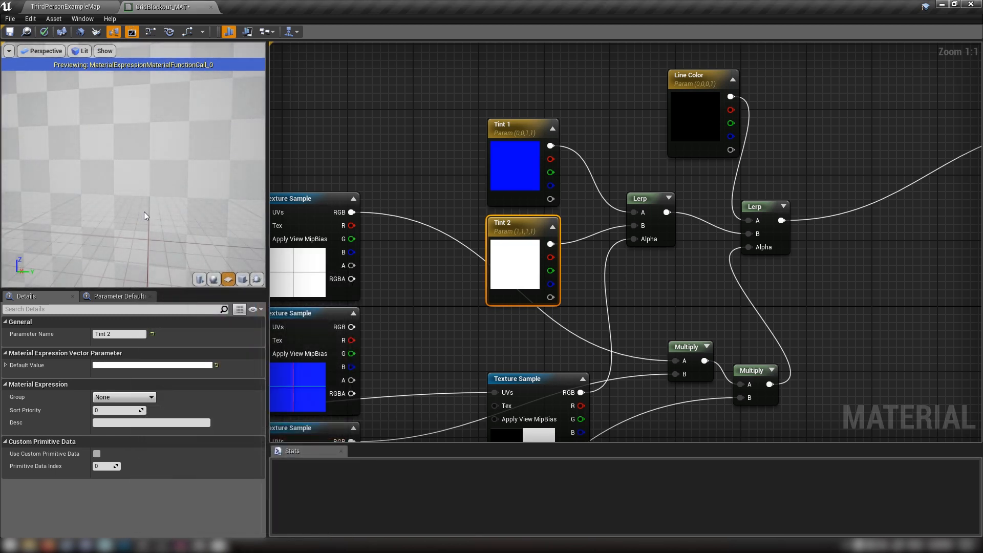
drag(133, 174, 134, 153)
right_drag(134, 153, 134, 192)
drag(134, 192, 172, 195)
Step: Set the Noise Overlay default value to 0.05 and check the noise on the preview plane
right_drag(960, 189, 519, 344)
click(464, 158)
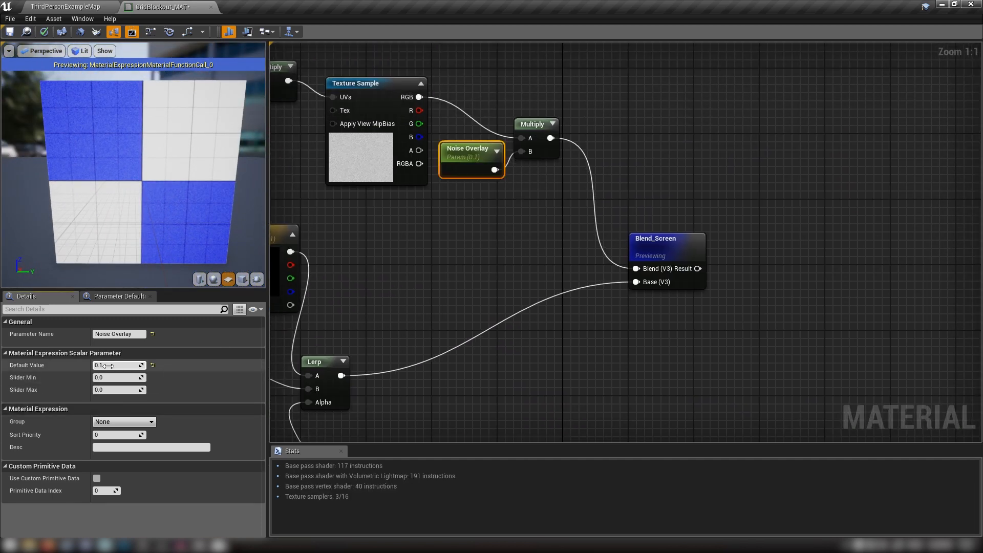
key(Return)
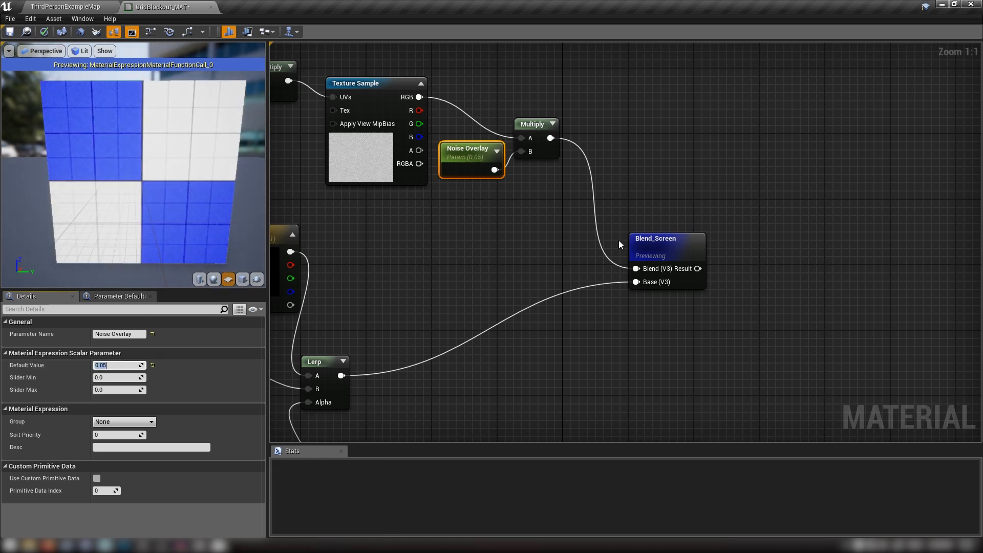
drag(129, 180, 149, 215)
Step: Stop previewing the Blend_Screen node and move it up closer to the noise Multiply
right_click(650, 249)
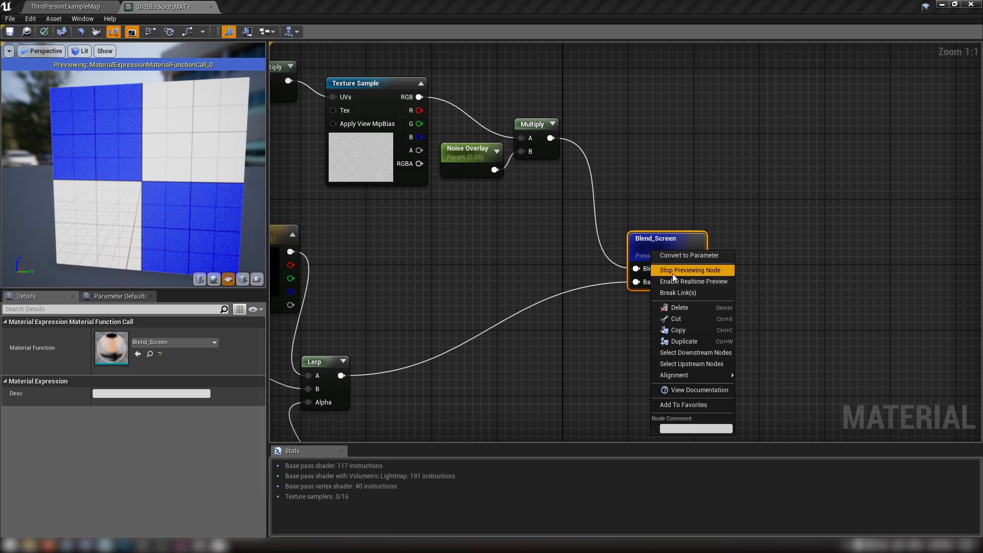
click(672, 271)
drag(664, 241, 627, 203)
right_drag(654, 313, 559, 217)
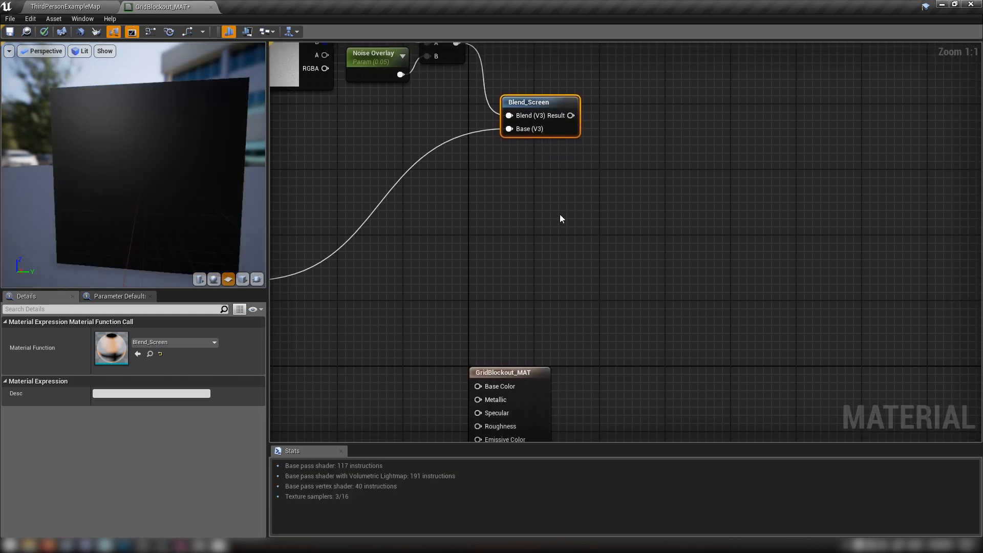
Step: Connect the Blend_Screen result to the material's Base Color and move the GridBlockout_MAT node beyond Blend_Screen's output side
scroll(523, 251, down, 1)
right_drag(523, 251, 588, 203)
drag(551, 320, 633, 83)
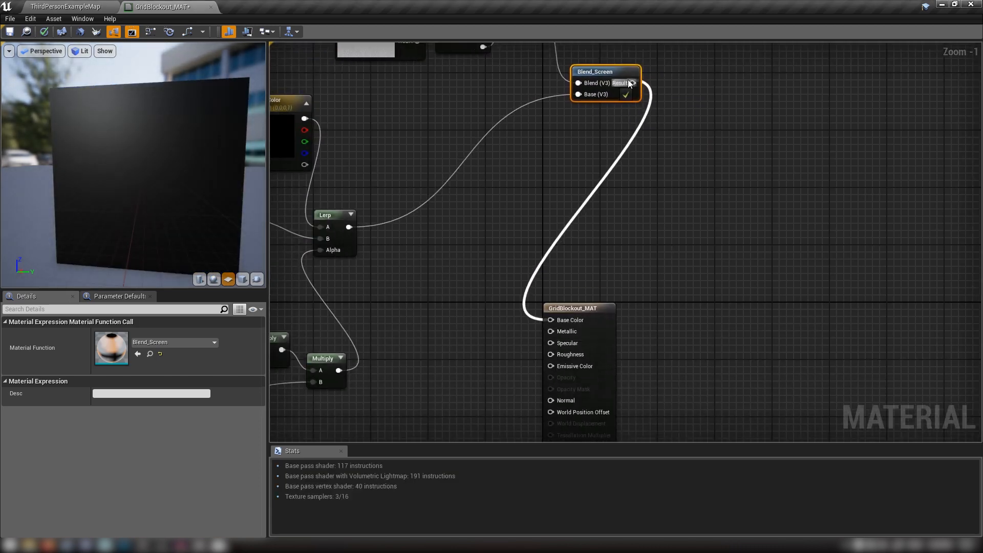
drag(584, 308, 836, 160)
right_drag(509, 276, 733, 282)
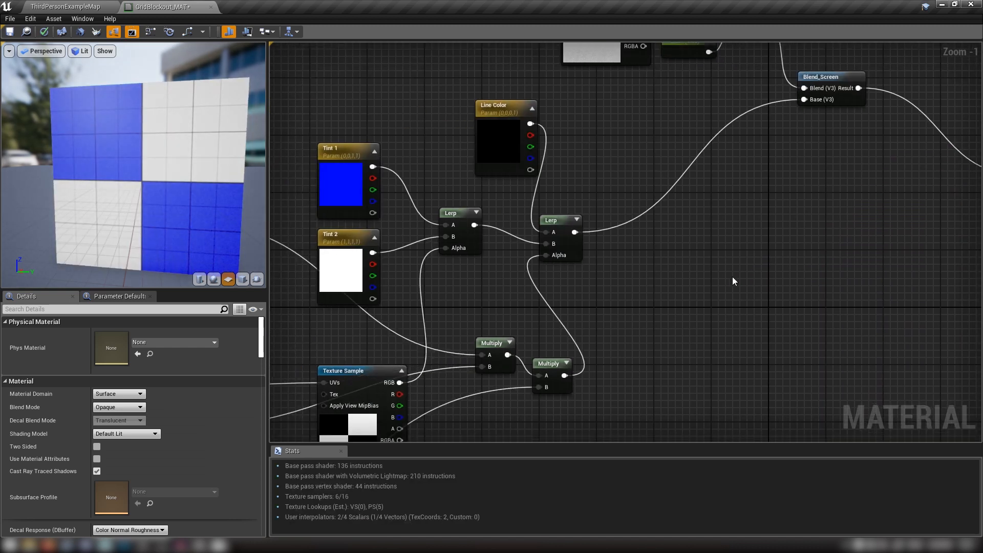
Step: Shift the mask Texture Sample, both tint parameters and their Lerp away from the line Lerp, and move the two line Multiply nodes closer
scroll(682, 307, down, 3)
right_drag(683, 308, 629, 281)
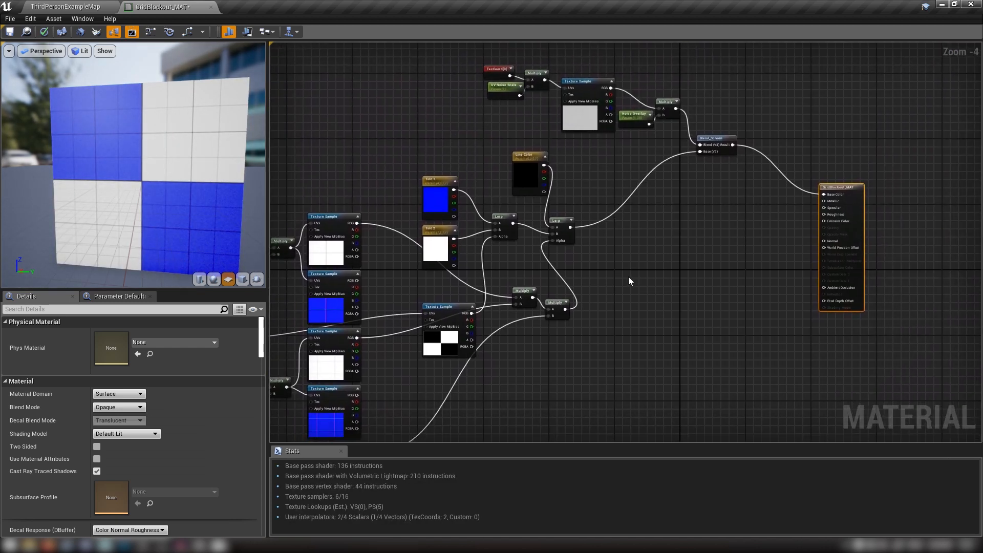
drag(431, 343, 411, 318)
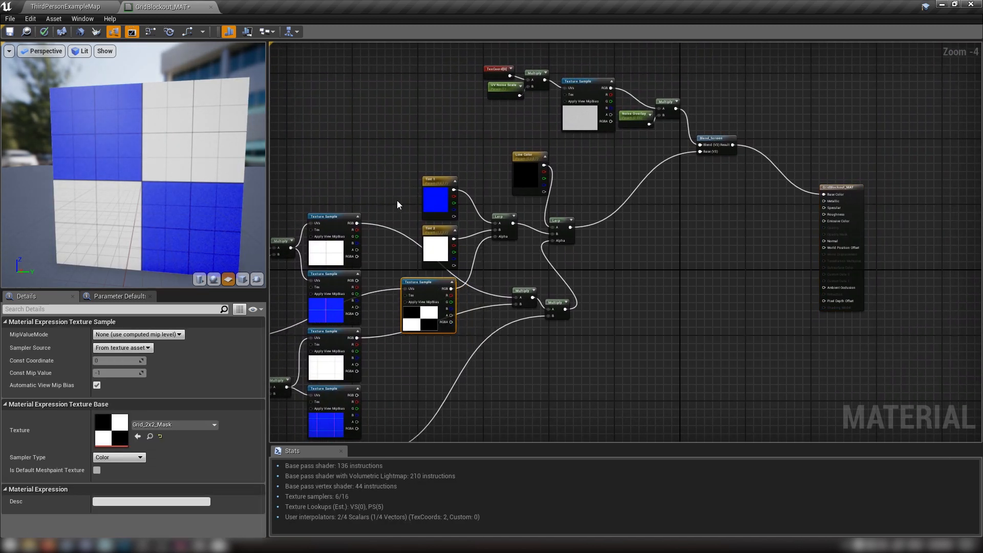
drag(498, 309, 497, 308)
drag(510, 229, 490, 213)
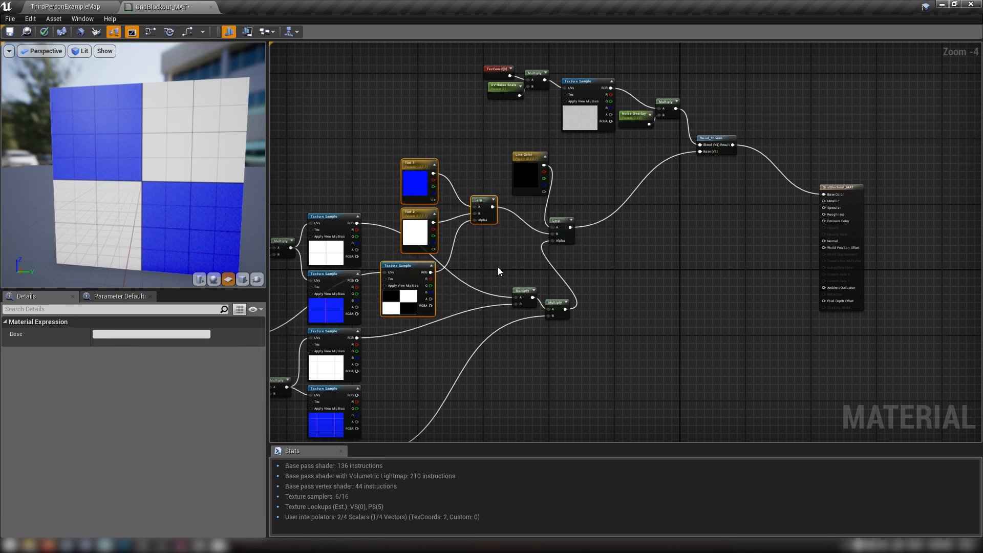
drag(499, 269, 523, 282)
right_drag(609, 261, 561, 283)
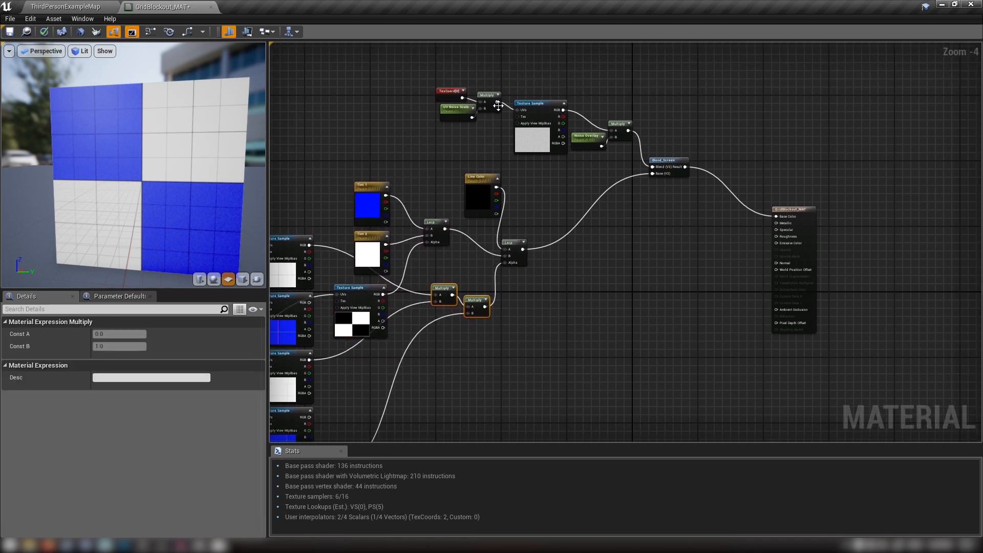
Step: Inspect the preview plane from another angle and move the two line Multiply nodes down to clear space beside the mask Texture Sample
scroll(793, 216, up, 4)
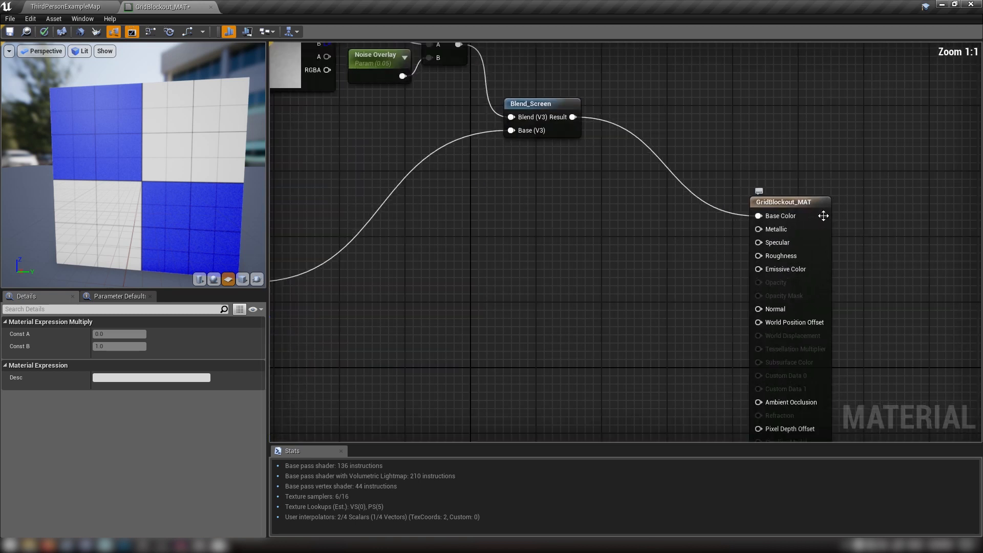
right_drag(556, 303, 730, 382)
right_drag(496, 336, 667, 268)
drag(195, 193, 101, 156)
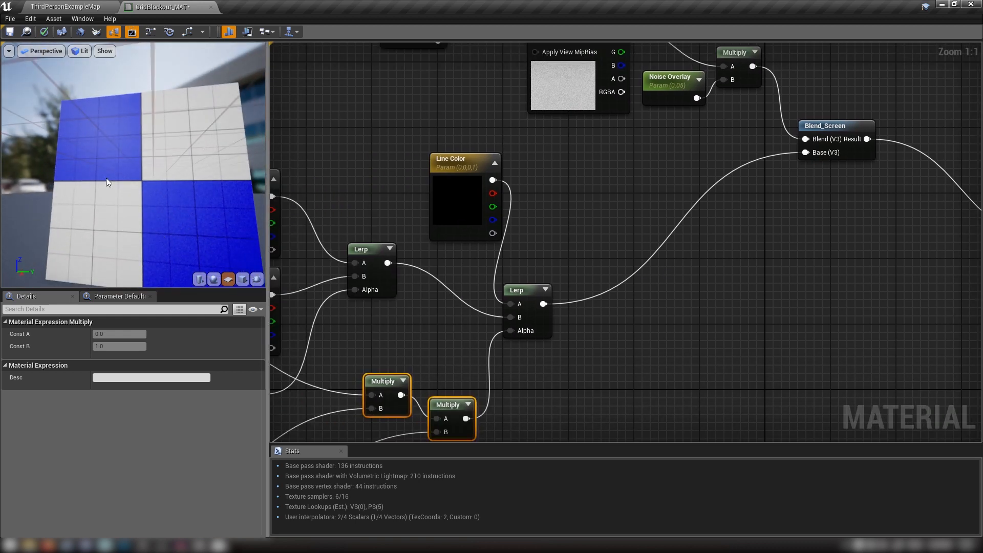
right_drag(511, 301, 716, 229)
right_drag(610, 229, 545, 167)
drag(629, 230, 637, 361)
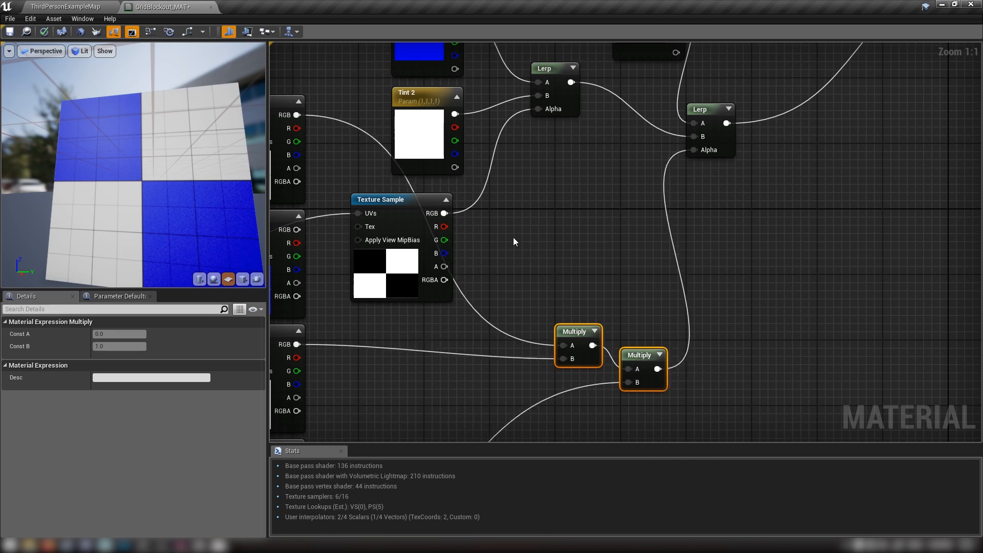
Step: Redirect the mask Texture Sample's RGB output from the tint Lerp's Alpha into the A input of a new Multiply node
right_drag(513, 238, 525, 299)
ctrl+drag(550, 171, 523, 267)
text(mul)
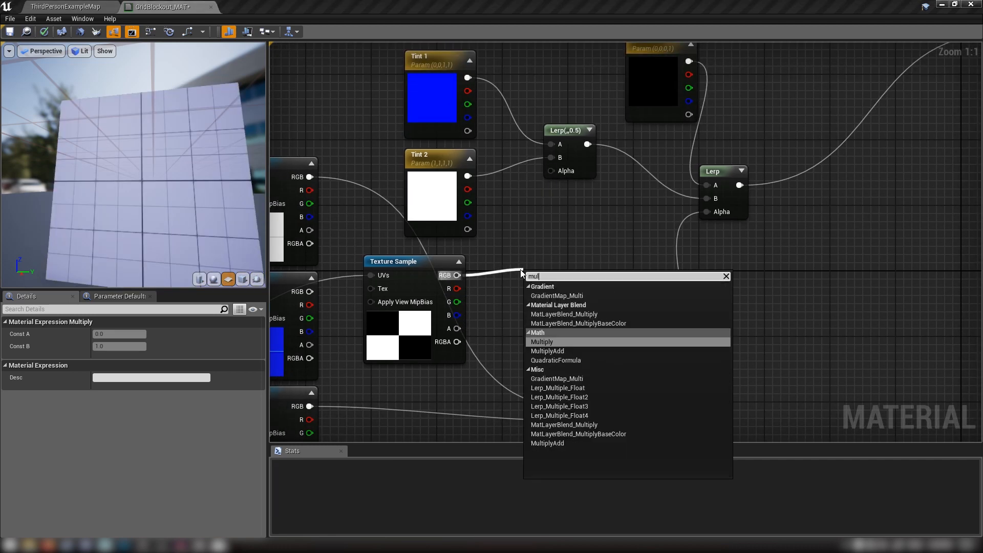
click(553, 338)
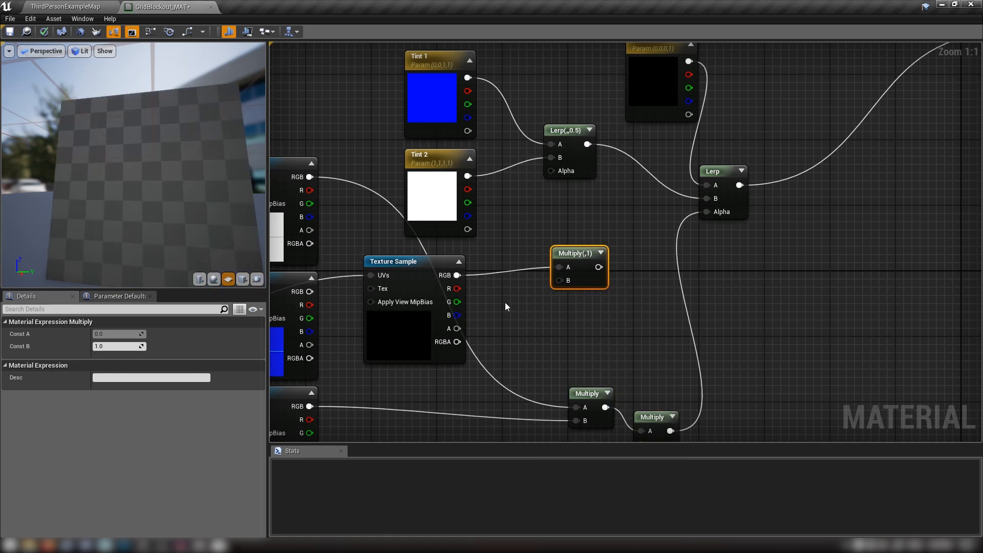
Step: Add a scalar parameter named Tint Strength below the new Multiply node, with a default value of 1
key(s)
click(494, 299)
text(Tint Strength)
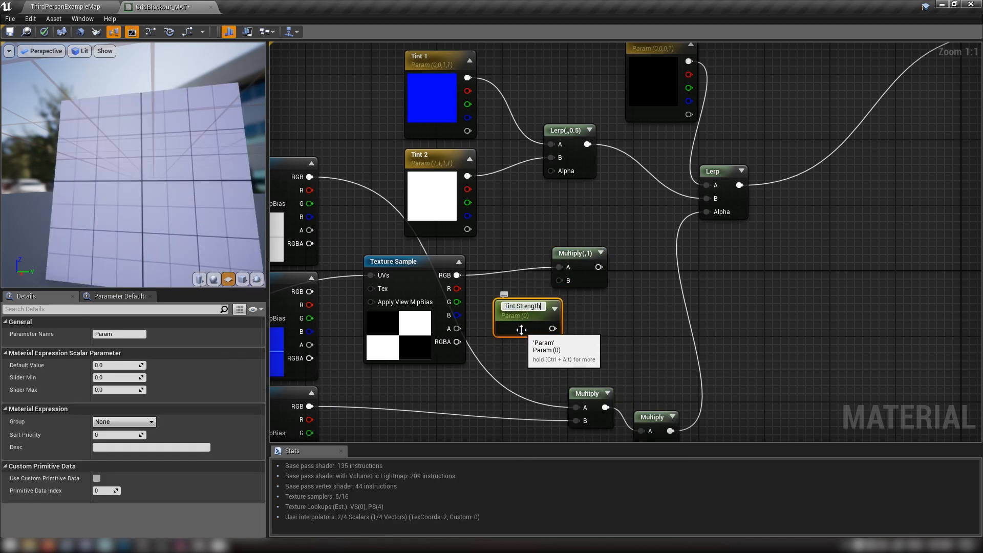
key(Return)
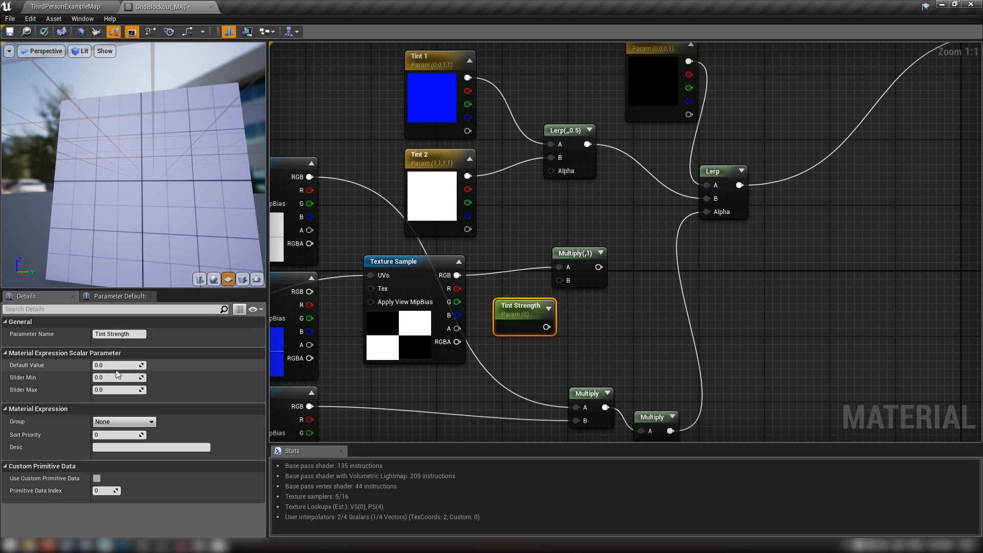
text(1)
key(Return)
Step: Connect Tint Strength to the Multiply node's B input and feed the Multiply result into the tint Lerp's Alpha
drag(546, 327, 563, 278)
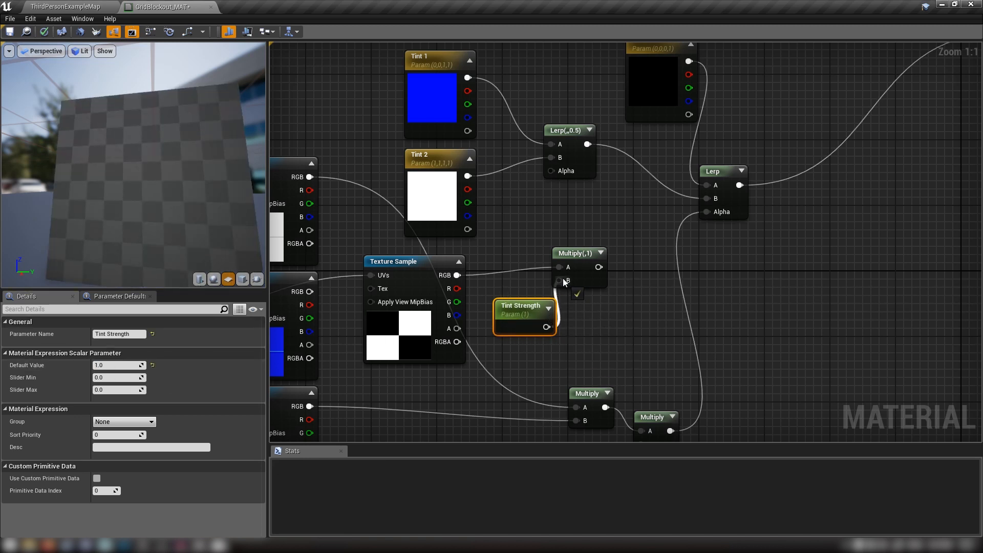
drag(523, 317, 507, 306)
drag(589, 266, 552, 170)
right_drag(552, 170, 377, 153)
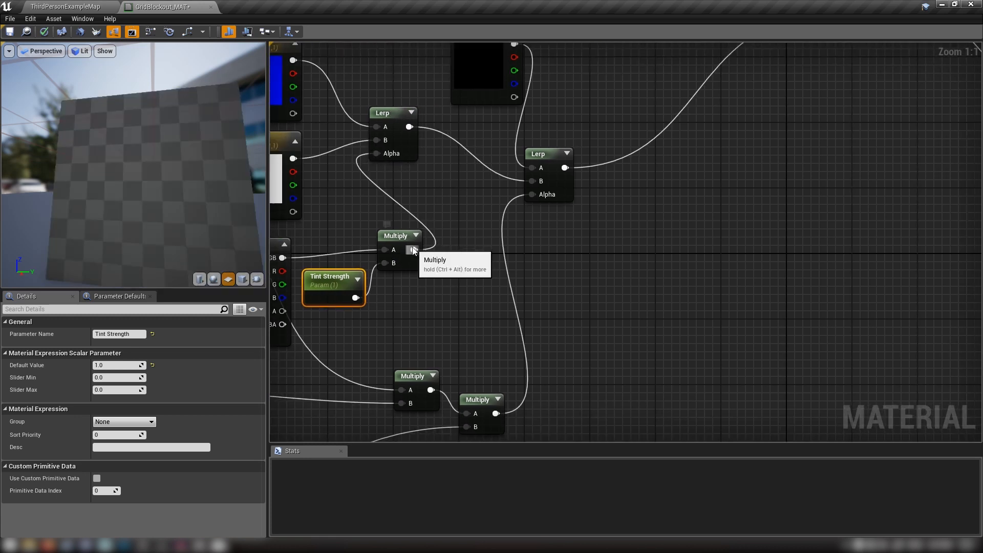
Step: Add a Component Mask fed by the tint Multiply's output, place it below the line Lerp and limit it to the R channel
drag(414, 249, 545, 251)
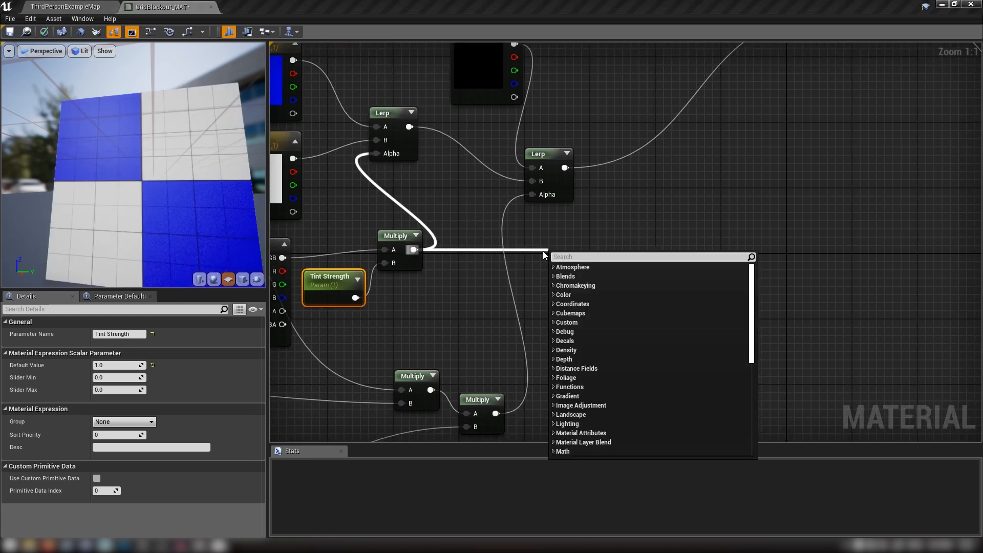
text(compo)
click(576, 286)
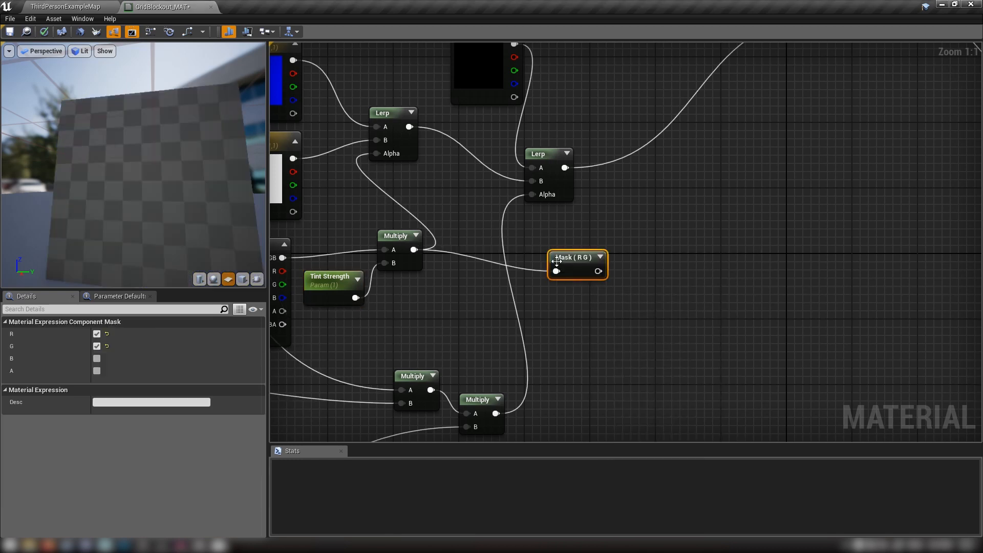
drag(573, 261, 541, 238)
right_drag(364, 323, 431, 299)
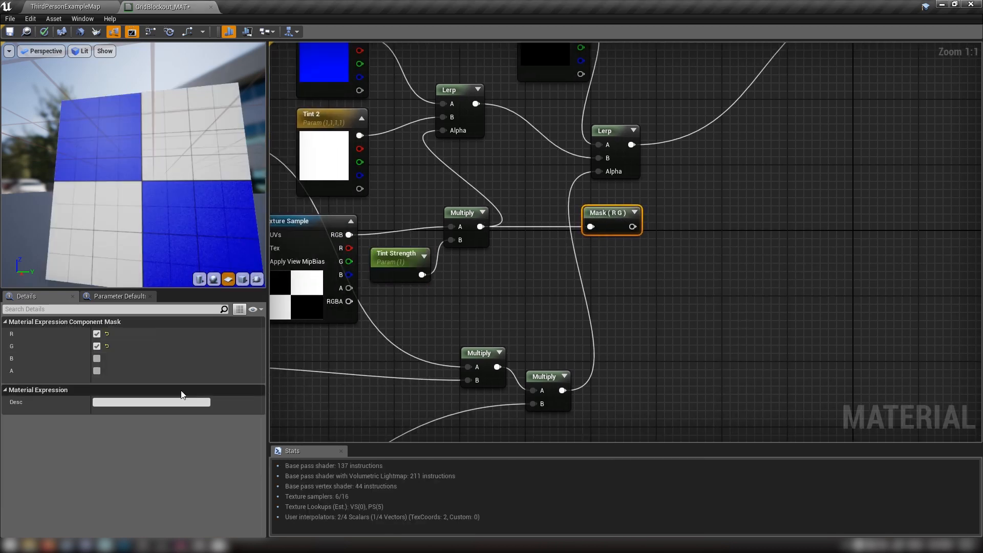
click(97, 347)
right_drag(306, 311, 412, 319)
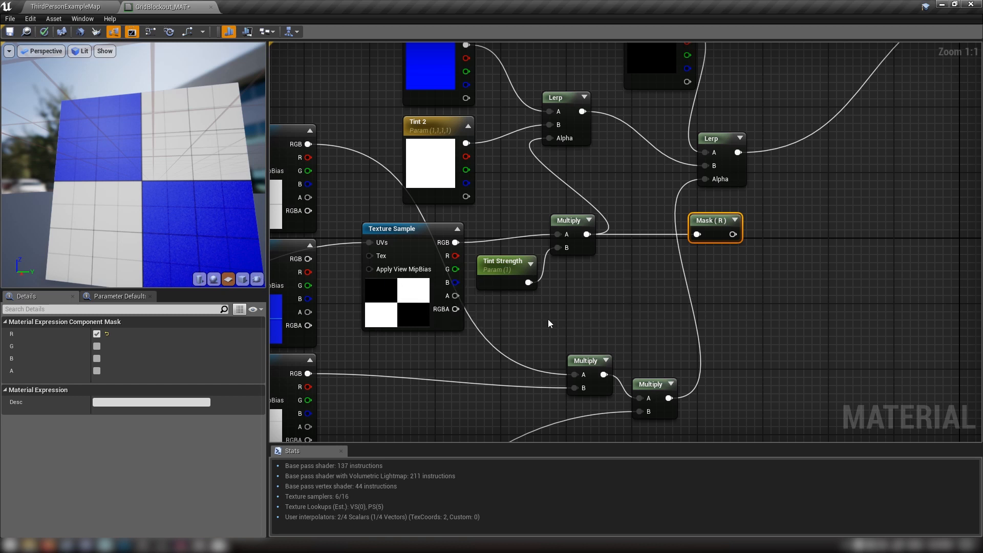
Step: Review the material output's inputs and move the Mask (R) node out past the line Lerp
right_drag(712, 250, 590, 291)
right_drag(720, 302, 192, 251)
right_drag(458, 178, 521, 234)
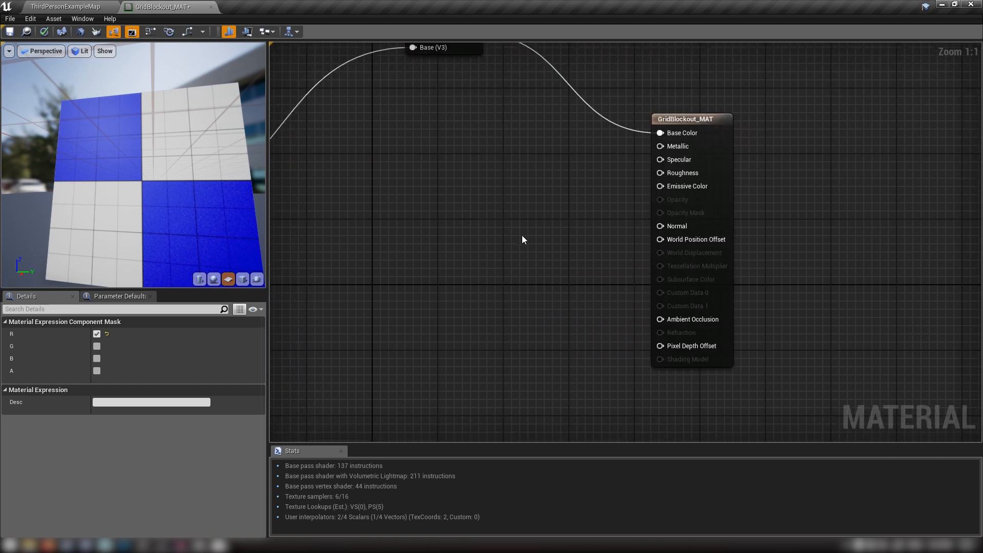
right_drag(658, 166, 695, 341)
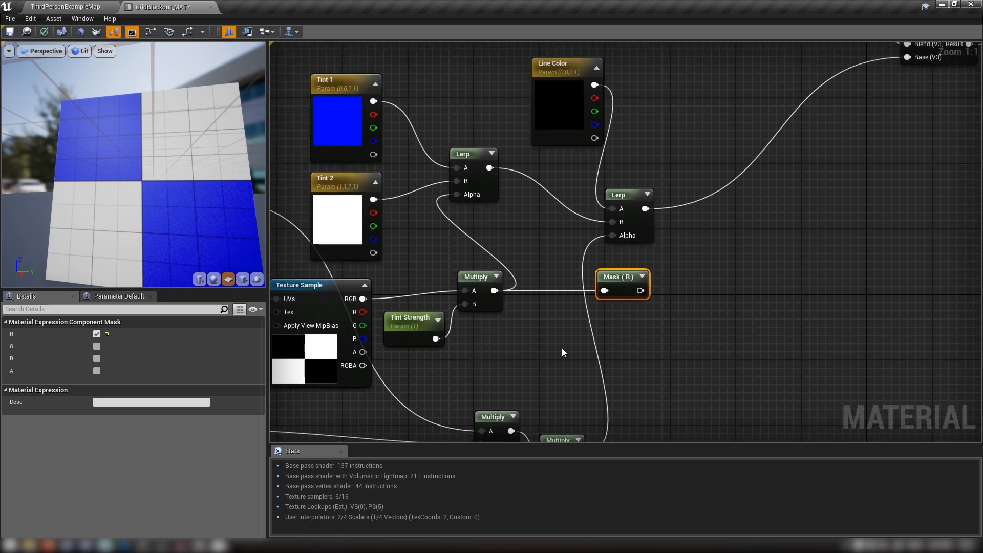
right_drag(532, 330, 367, 318)
drag(459, 273, 593, 274)
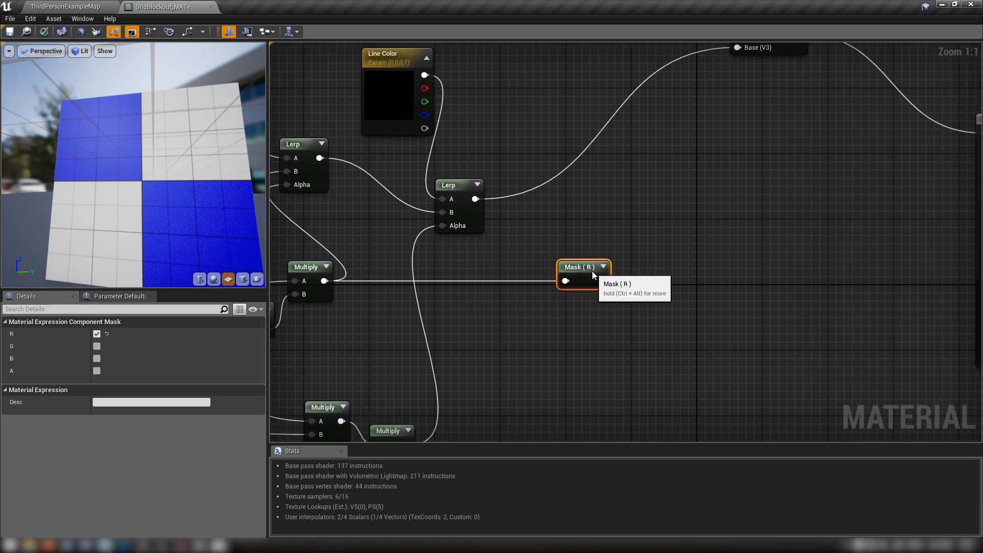
Step: Add two Lerp nodes, one above the other, between the Mask (R) node and the material output
right_drag(592, 271, 523, 306)
click(567, 186)
click(569, 159)
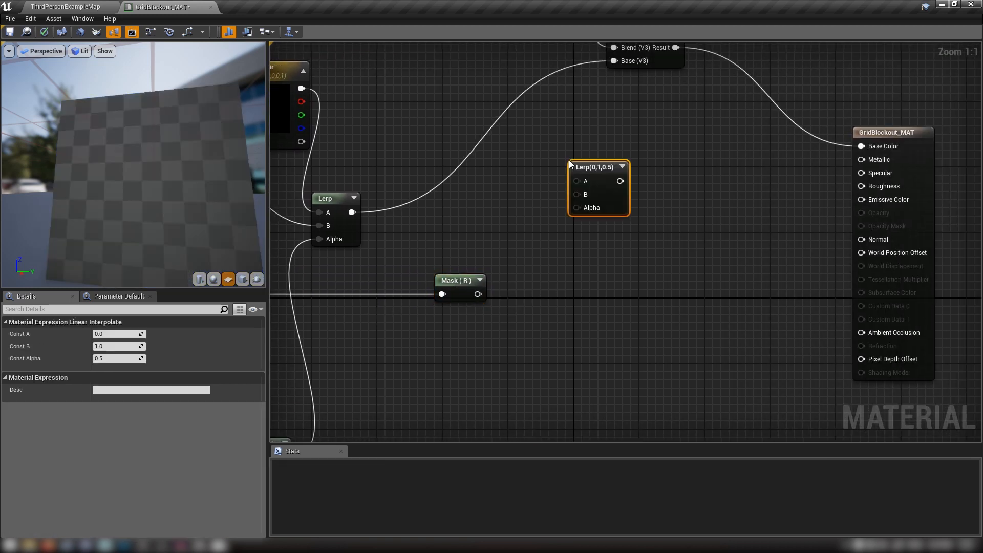
click(570, 285)
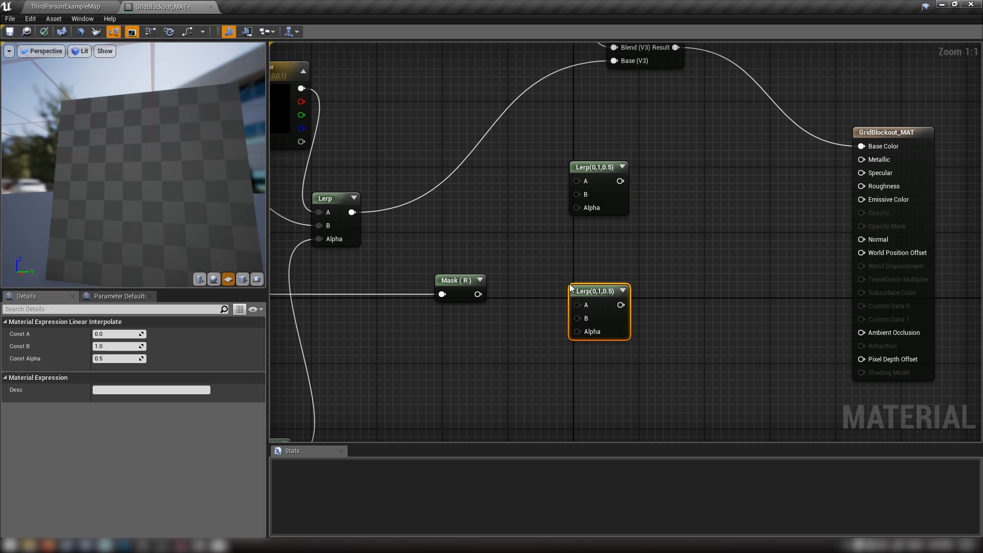
Step: Add a scalar parameter named Metallic Tint 1 beside the upper new Lerp
right_drag(517, 217, 527, 213)
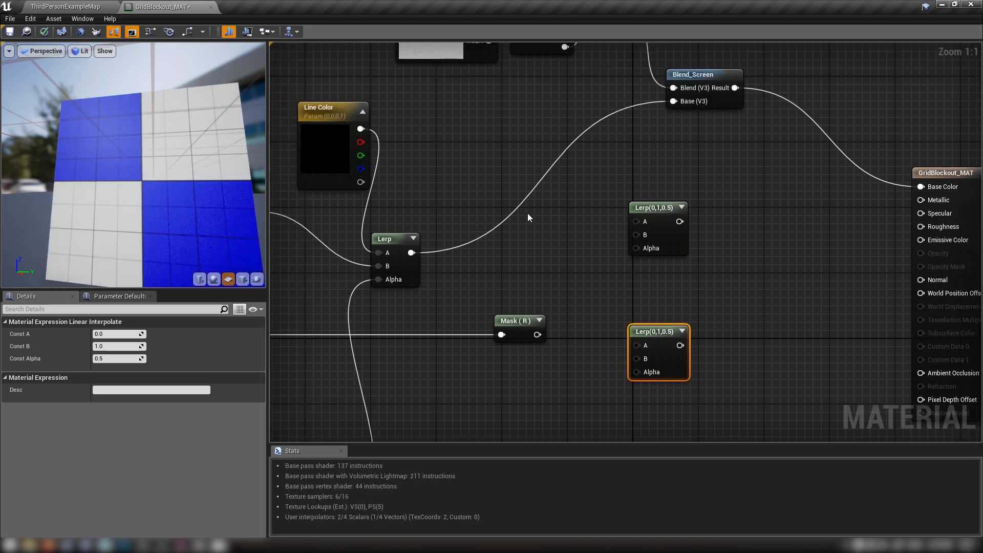
click(527, 213)
text(Mert)
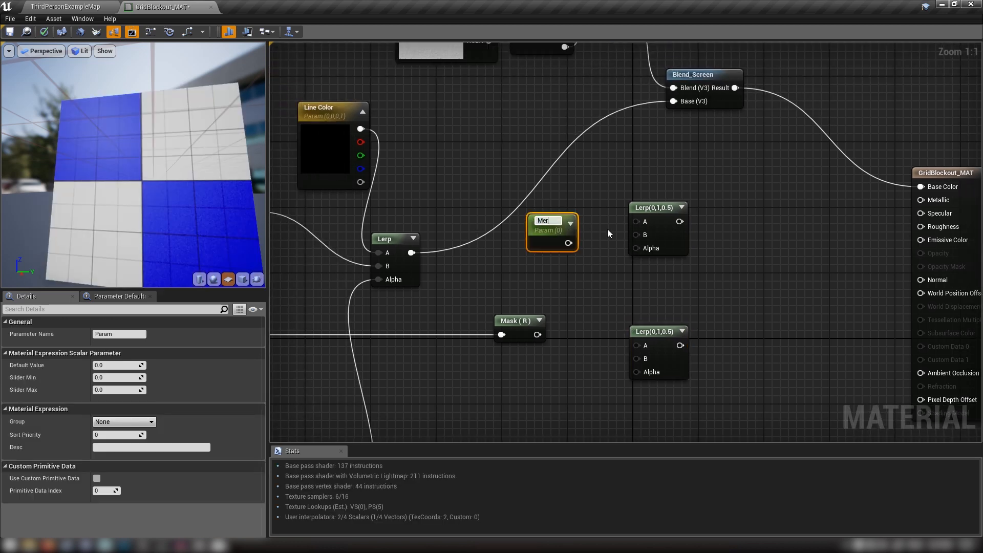
text(tallic Tint 1)
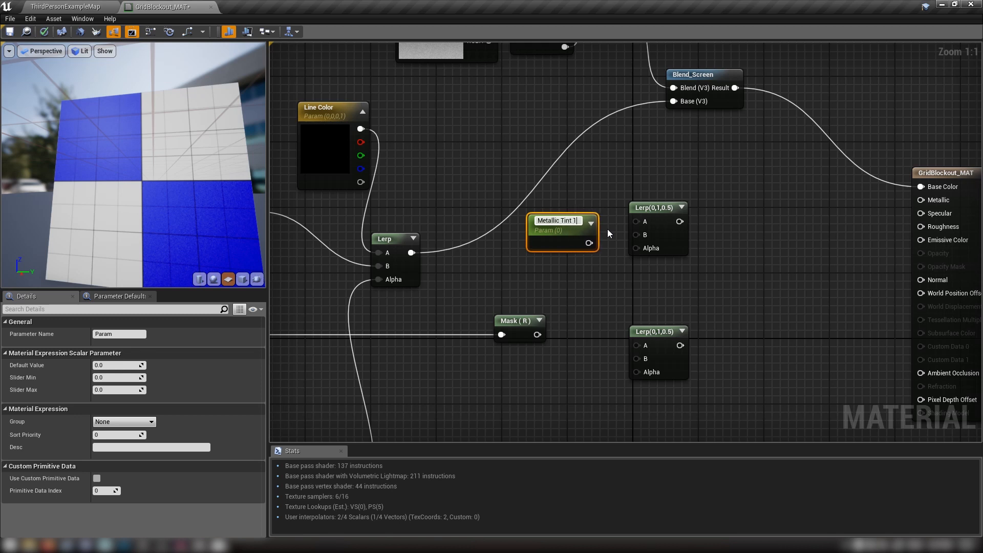
key(Return)
Step: Duplicate the Metallic Tint 1 parameter, place the copy beneath it and rename it Metallic Tint 2
key(ctrl+c)
key(ctrl+v)
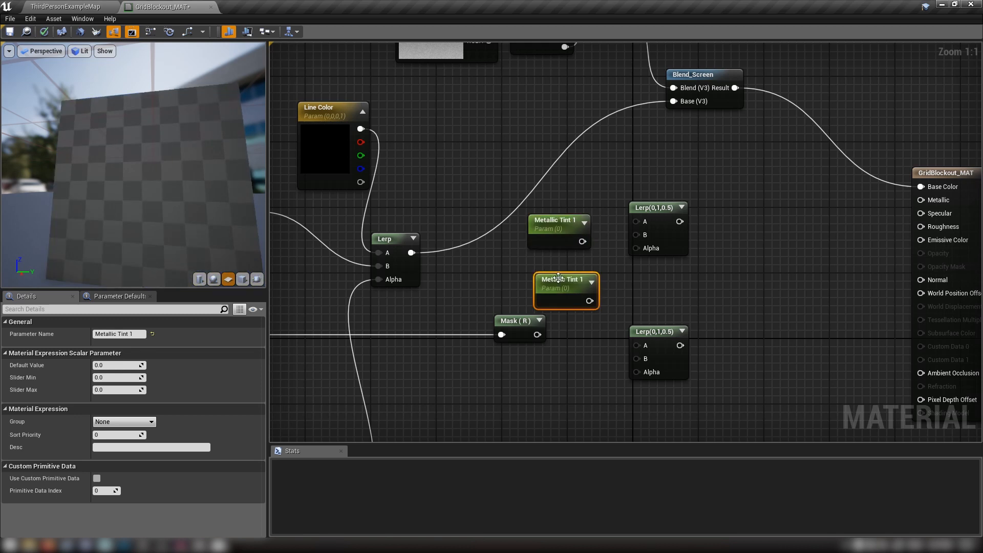
double_click(574, 264)
click(577, 264)
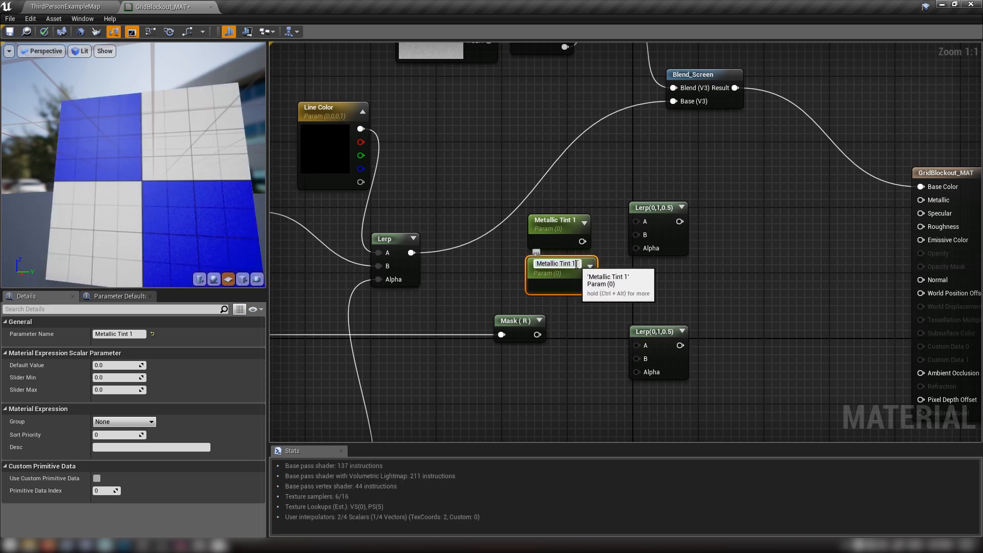
text(2)
key(Return)
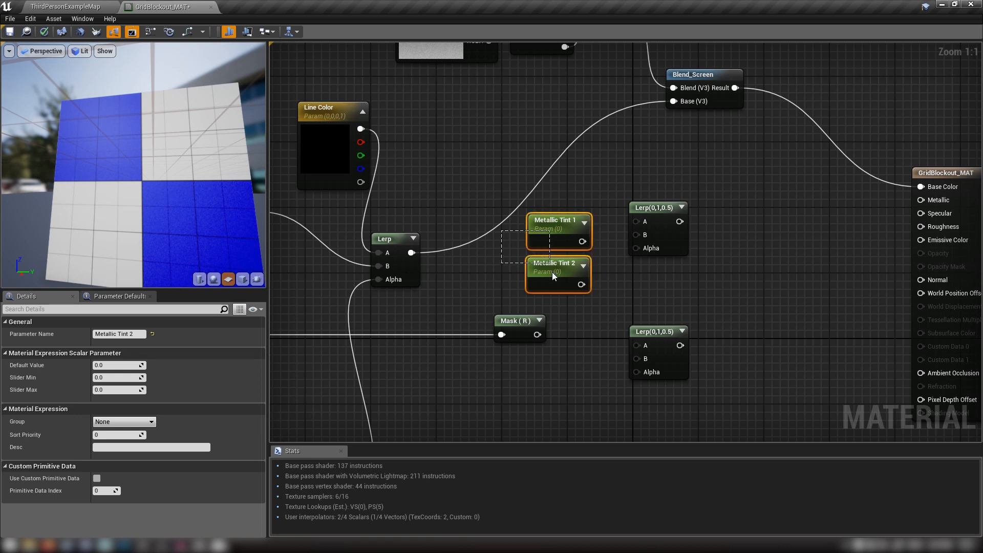
Step: Move both metallic parameters up beside the upper new Lerp and place the Mask (R) node directly beneath the line Lerp
drag(552, 272, 554, 276)
drag(561, 281, 545, 255)
right_drag(560, 326, 559, 286)
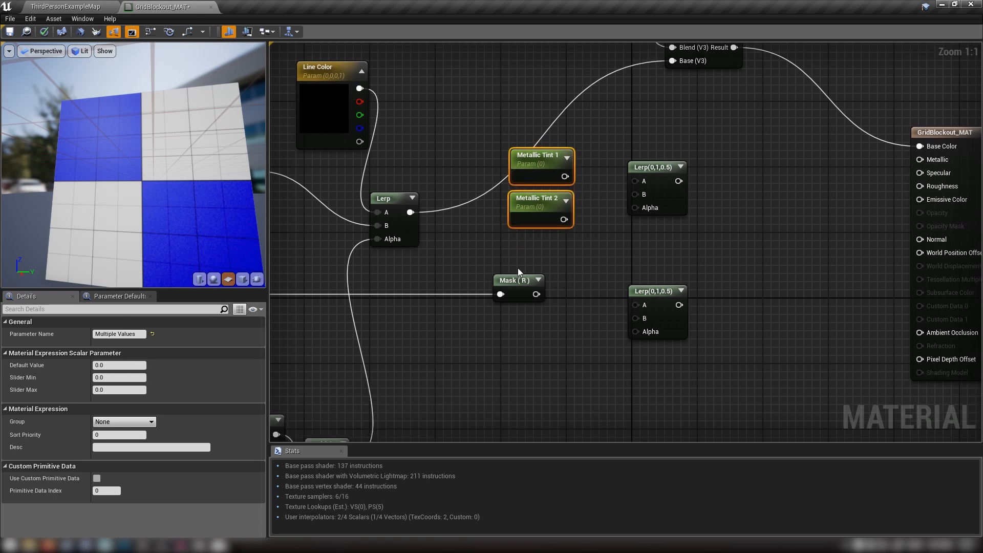
drag(515, 280, 392, 271)
Step: Add a scalar parameter named Roughness Tint 1 beside the lower new Lerp
click(508, 288)
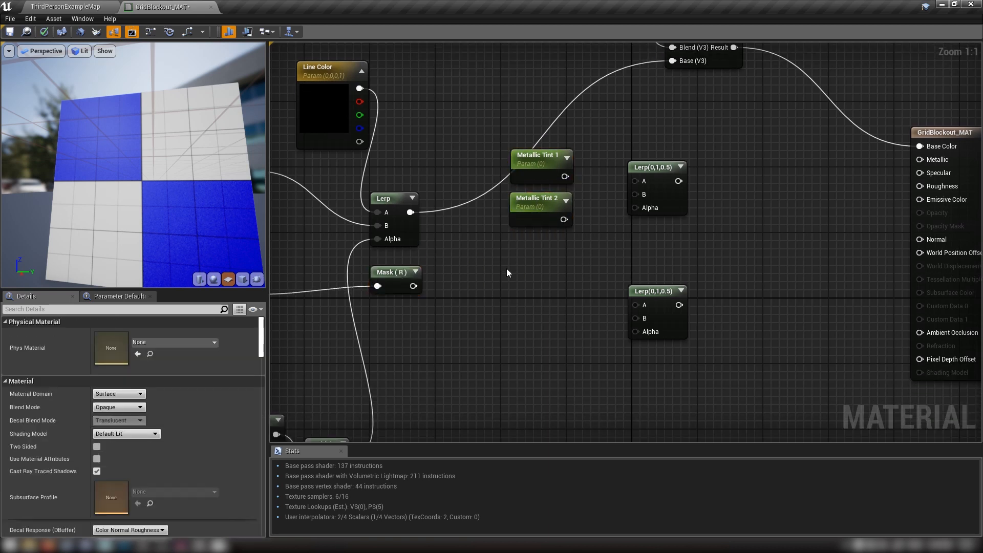
text(Roughness Ti)
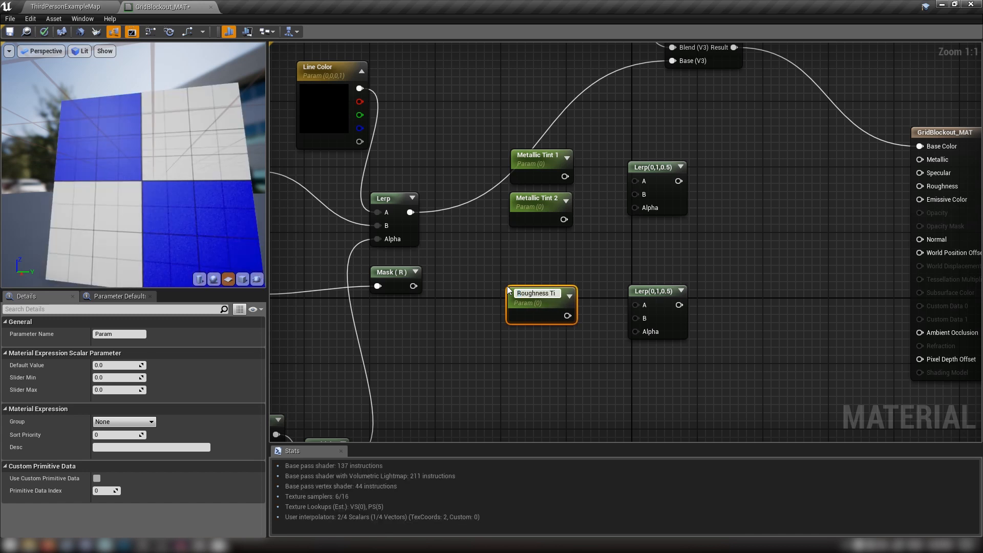
text(nt 1)
key(Return)
Step: Duplicate the Roughness Tint 1 parameter below the original and rename the copy Roughness Tint 2
key(ctrl+v)
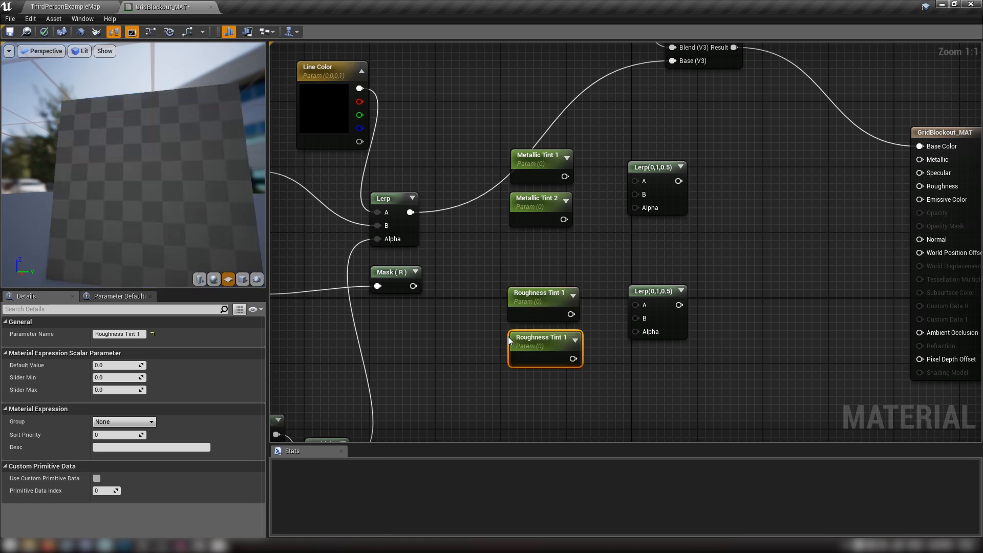
double_click(541, 338)
key(End)
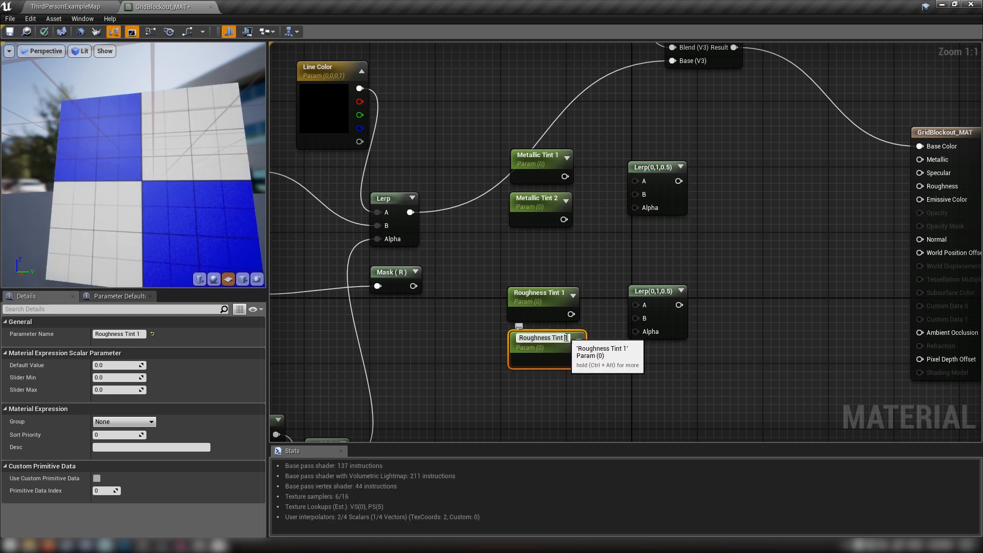
key(BackSpace)
text(2)
key(Return)
Step: Set the default value of both roughness parameters to 1 and check the preview plane from another angle
drag(616, 405, 510, 307)
text(1)
key(Return)
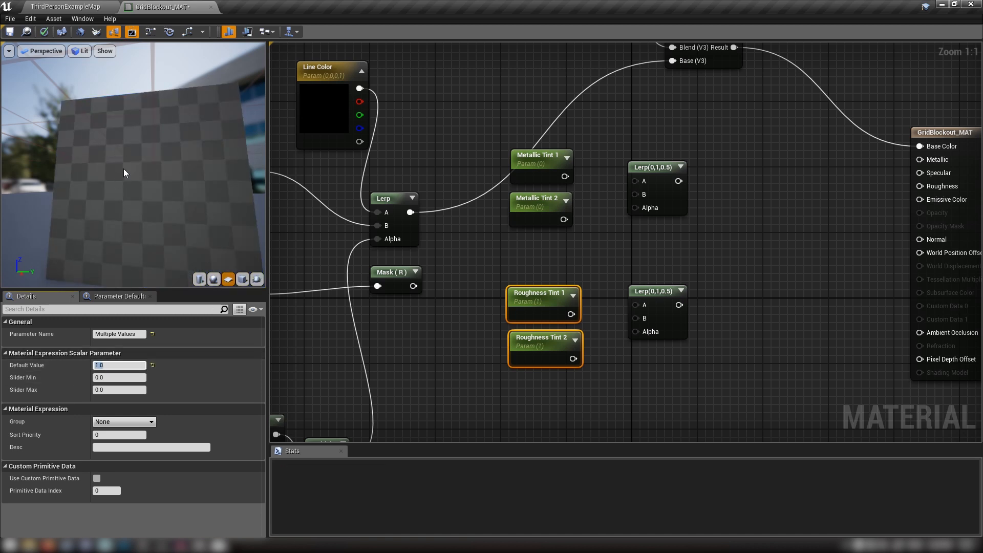
drag(124, 168, 138, 181)
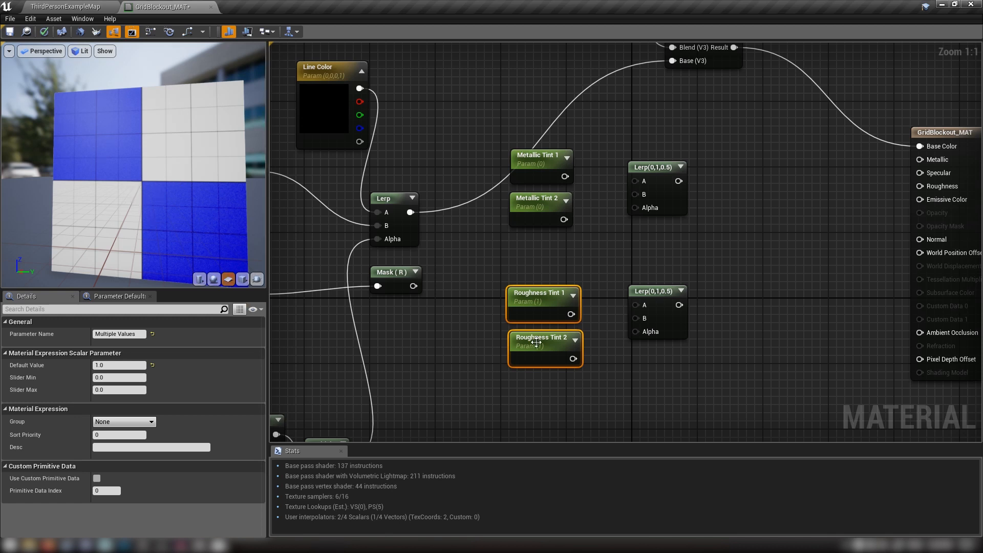
Step: Wire the metallic and roughness tint parameters into A and B of their Lerps, with the tint Mask (R) driving both Alphas
drag(478, 302, 531, 345)
drag(531, 344, 523, 312)
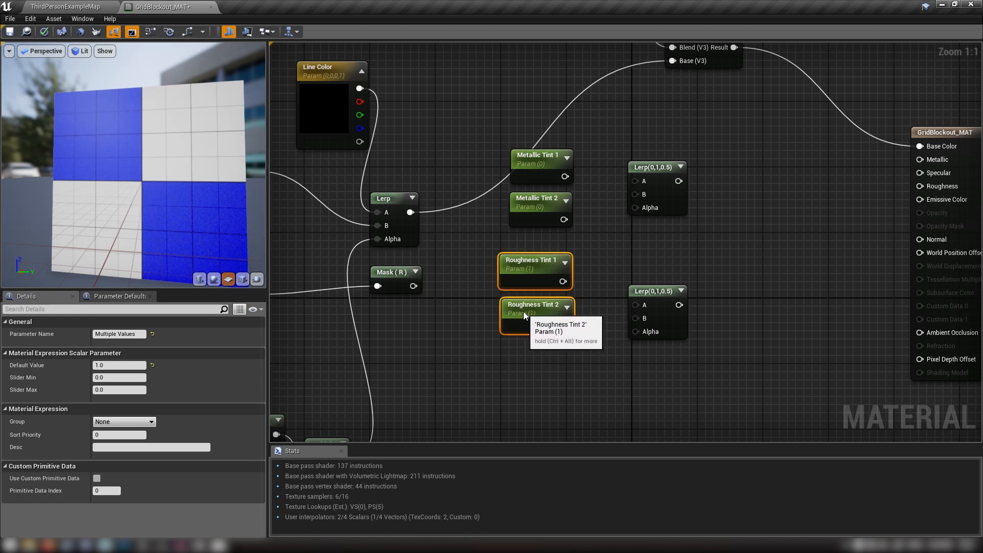
drag(564, 176, 564, 220)
drag(562, 281, 558, 326)
drag(397, 274, 635, 208)
drag(447, 302, 635, 331)
right_drag(640, 330, 524, 346)
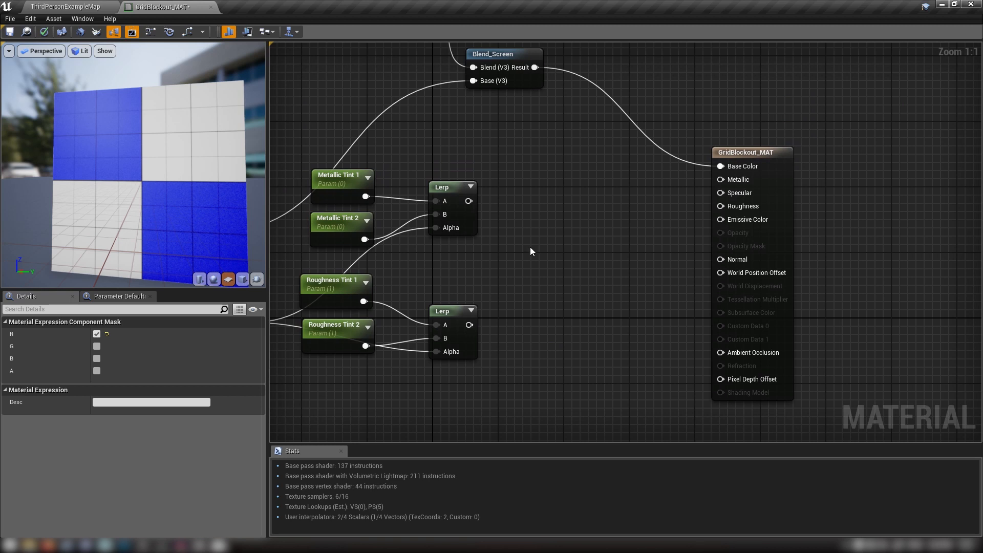
Step: Add a Component Mask limited to the R channel, fed by the final line Multiply, below the roughness nodes
right_drag(501, 375, 854, 307)
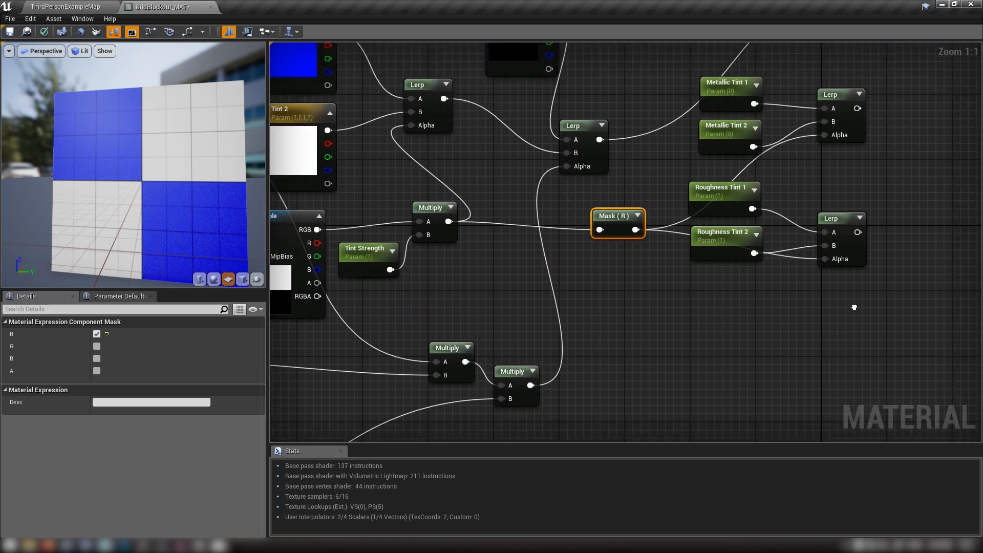
drag(437, 317, 628, 387)
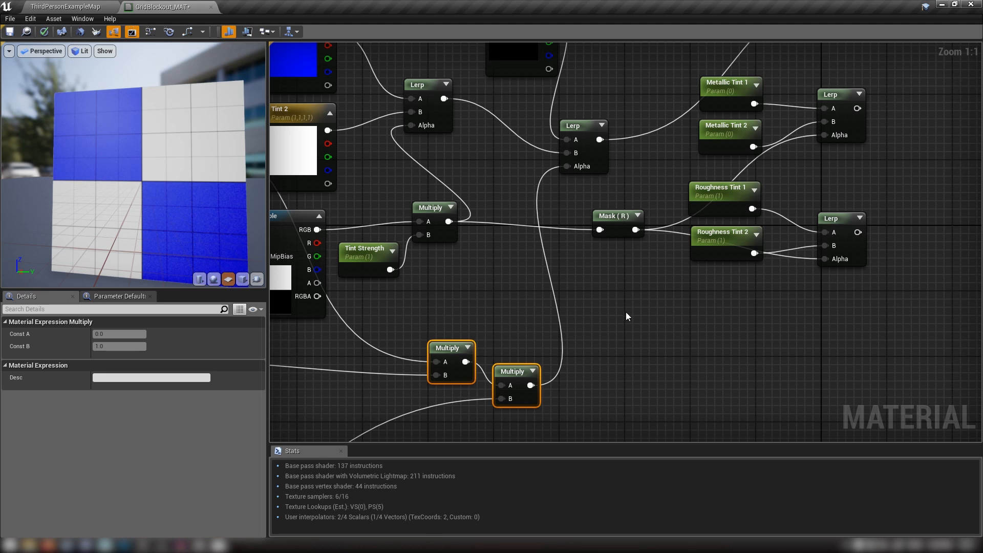
right_drag(625, 311, 444, 286)
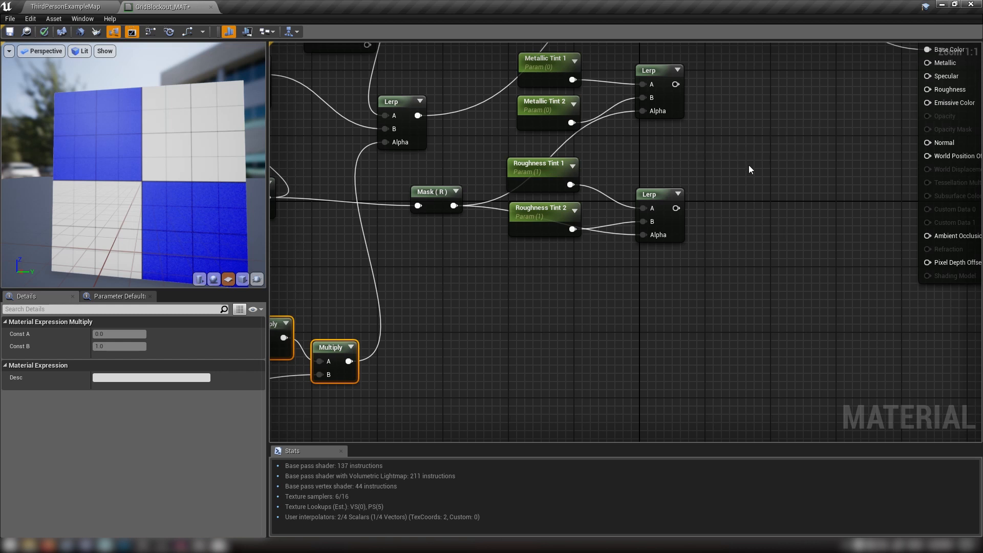
right_drag(541, 328, 516, 341)
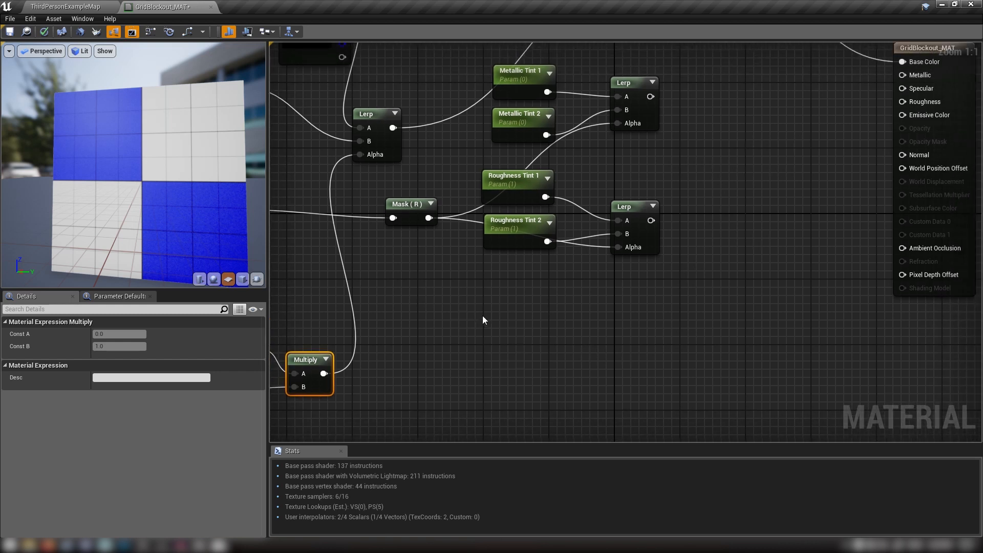
right_drag(392, 366, 421, 354)
drag(351, 363, 355, 362)
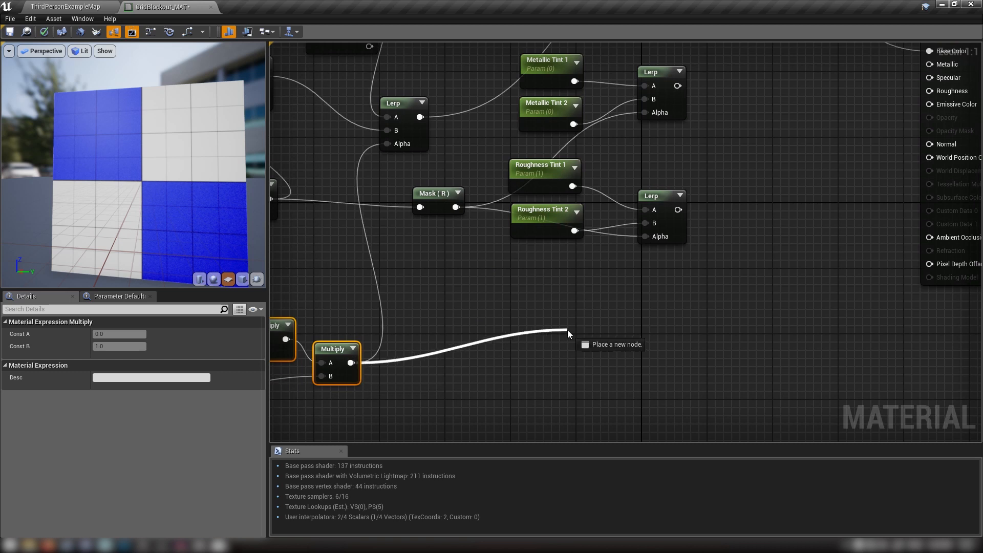
drag(567, 330, 416, 354)
drag(582, 310, 627, 306)
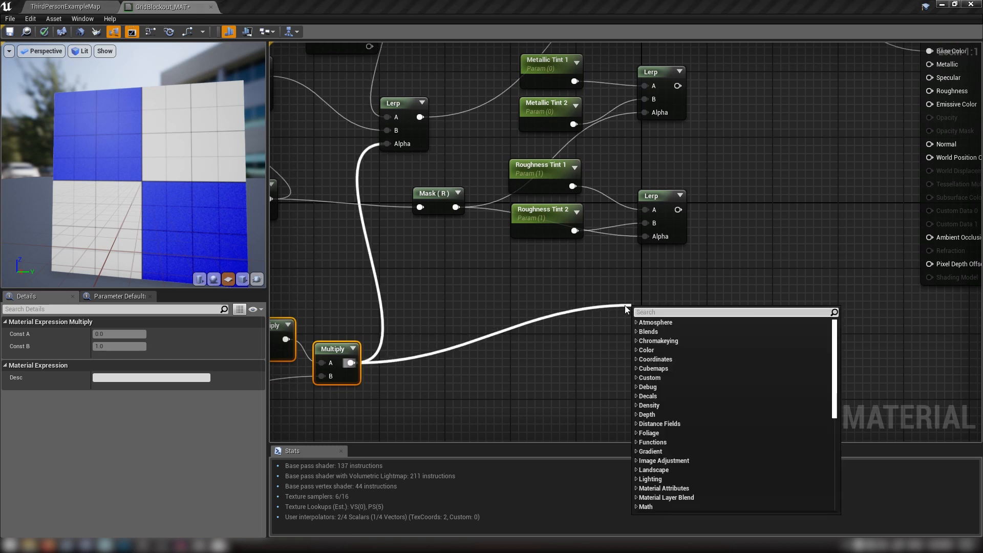
text(compo)
click(662, 341)
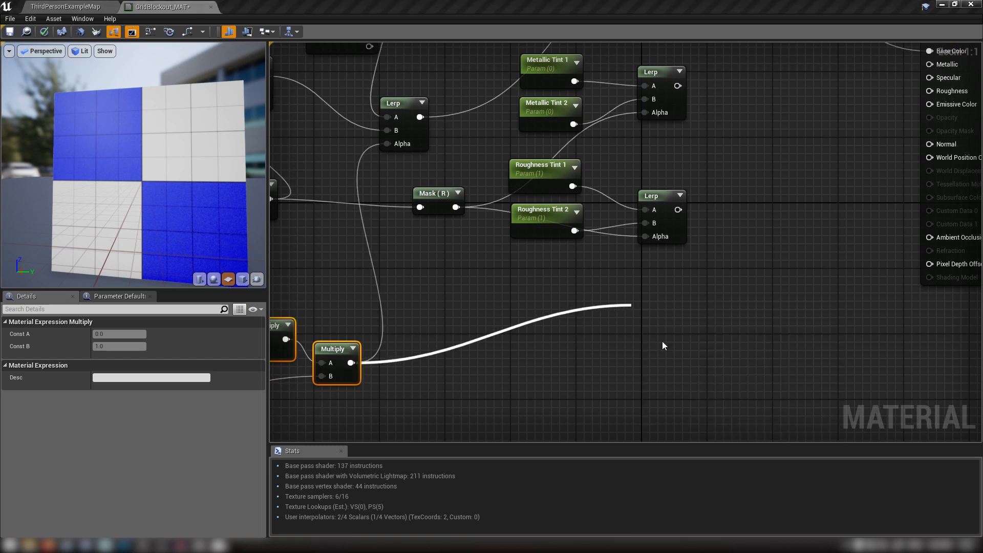
click(97, 347)
click(96, 347)
Step: Add a Multiply node beside the metallic Lerp and the roughness Lerp, connecting the line Mask (R) to both B inputs
right_drag(768, 144, 582, 195)
click(567, 140)
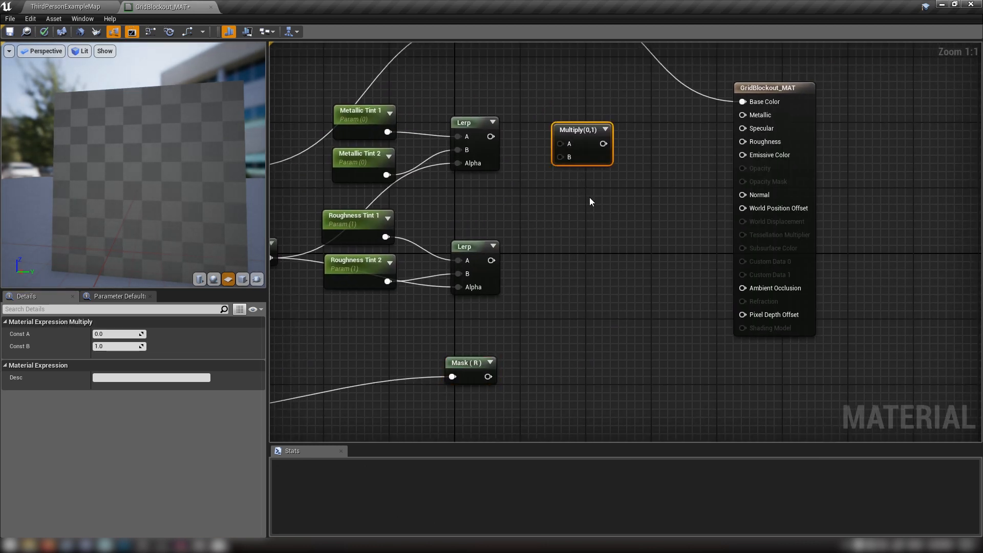
click(542, 238)
drag(488, 377, 550, 272)
drag(561, 156, 488, 376)
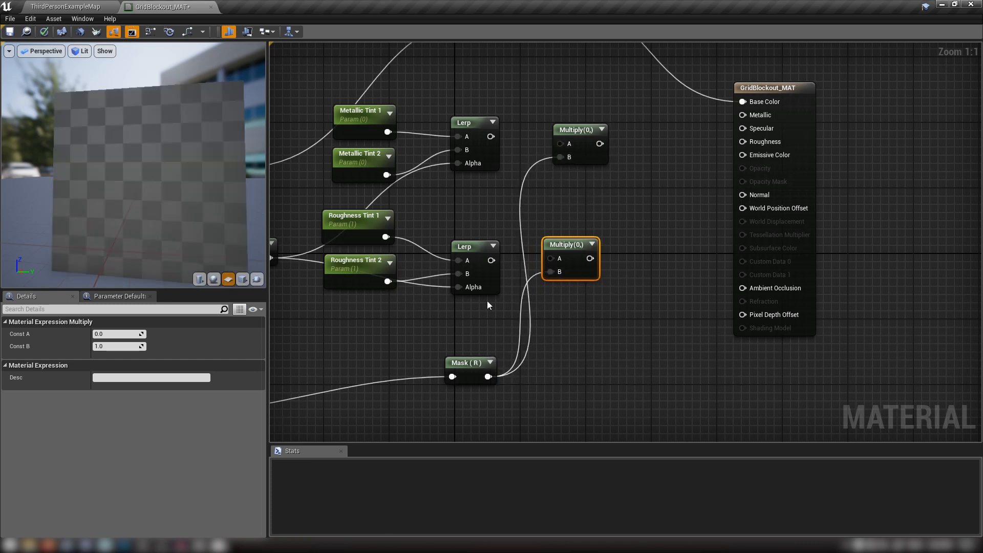
Step: Connect each Lerp to its Multiply's A input and wire the two Multiply outputs to Metallic and Roughness
drag(490, 260, 550, 258)
drag(490, 137, 567, 144)
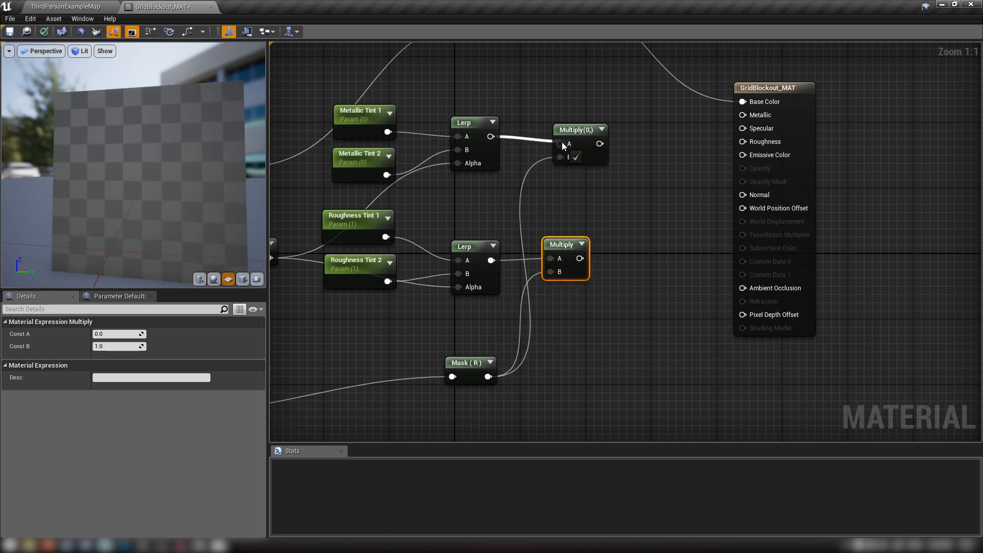
right_drag(564, 143, 518, 191)
drag(541, 191, 696, 162)
drag(533, 306, 717, 189)
right_drag(518, 229, 690, 209)
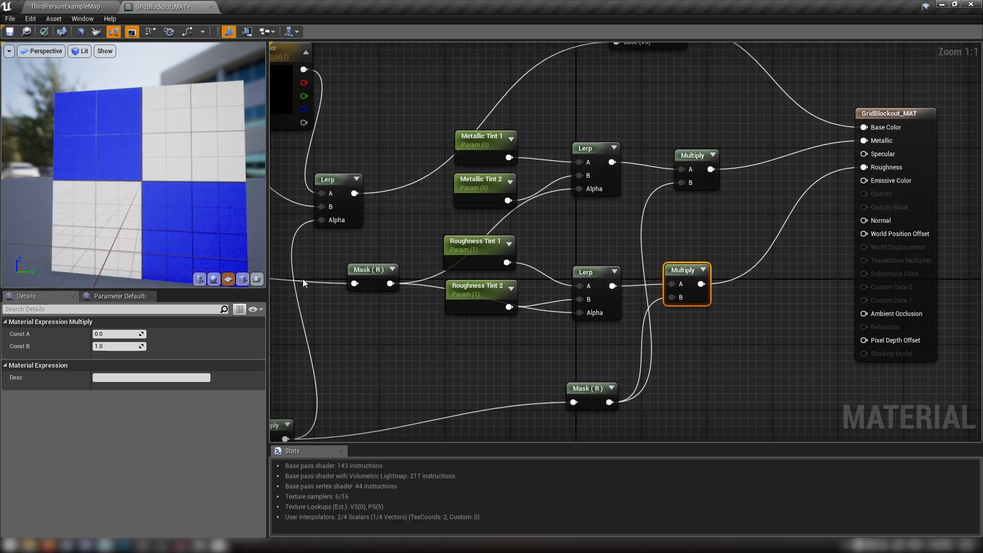
mouse_move(152, 194)
mouse_down()
mouse_move(120, 207)
mouse_move(113, 200)
mouse_move(134, 194)
mouse_up()
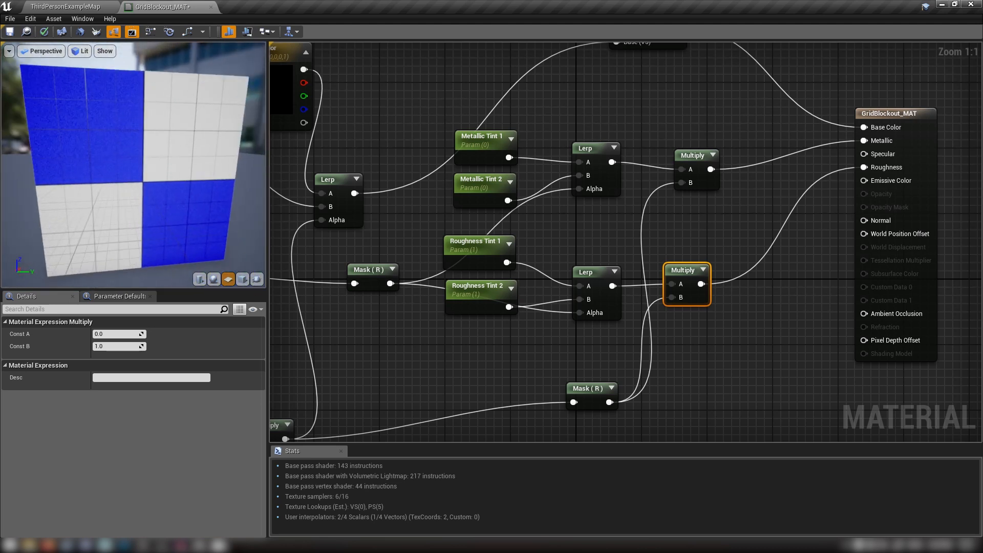
scroll(116, 150, up, 5)
drag(117, 149, 257, 215)
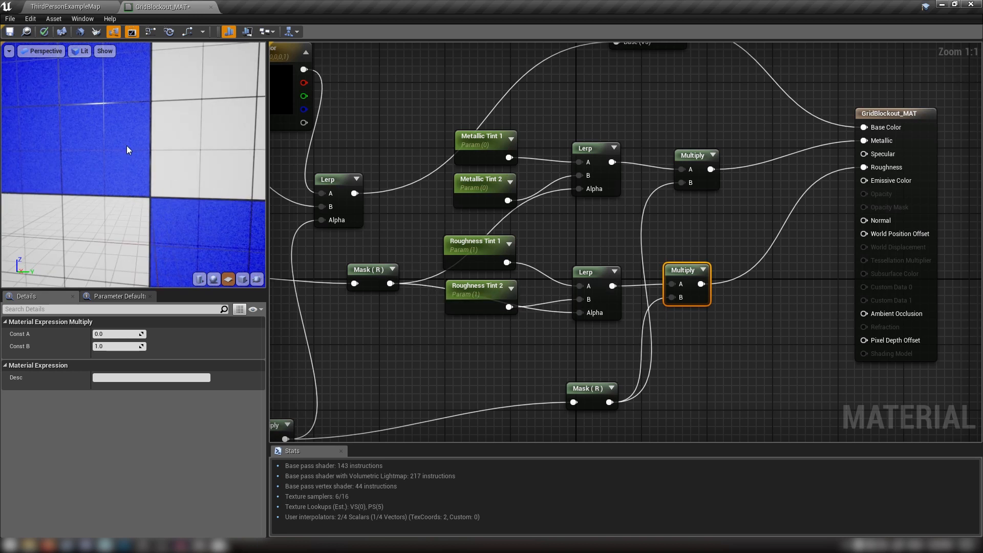
Step: Move the line Mask (R) node up just beneath the roughness Lerp
right_drag(425, 336, 576, 322)
right_drag(827, 407, 683, 347)
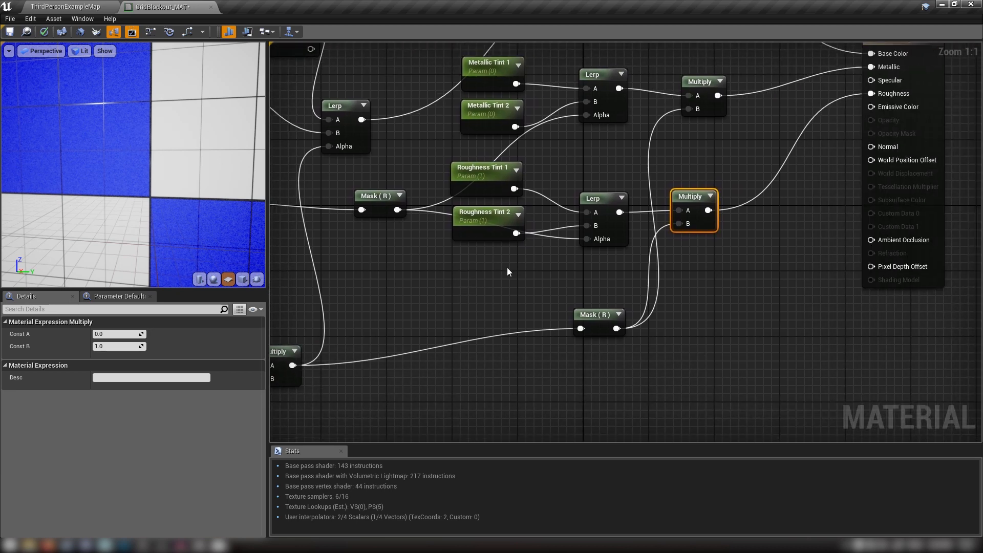
drag(593, 323, 576, 283)
Step: Add a OneMinus node fed by the final line Multiply and place it beneath the line Mask (R)
right_drag(465, 314, 505, 285)
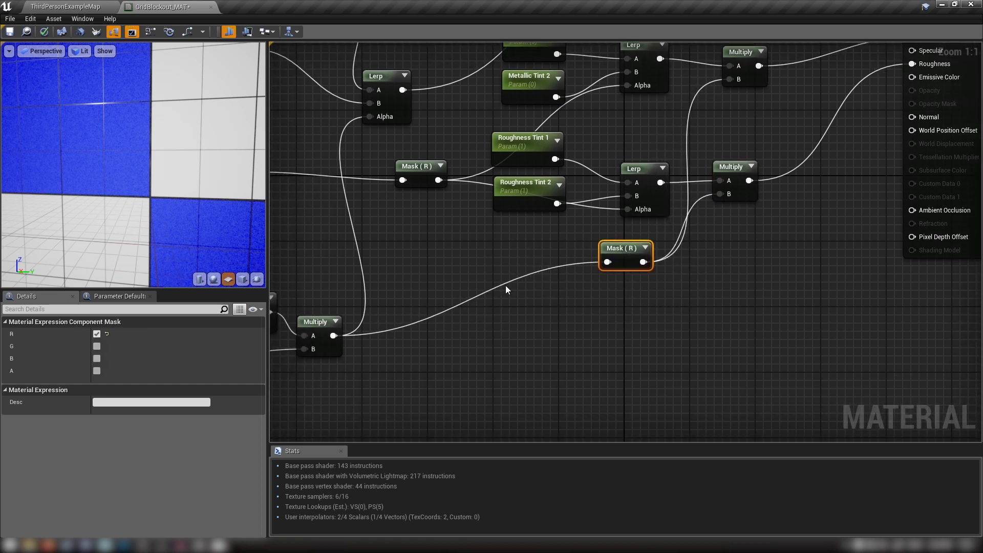
drag(333, 336, 658, 330)
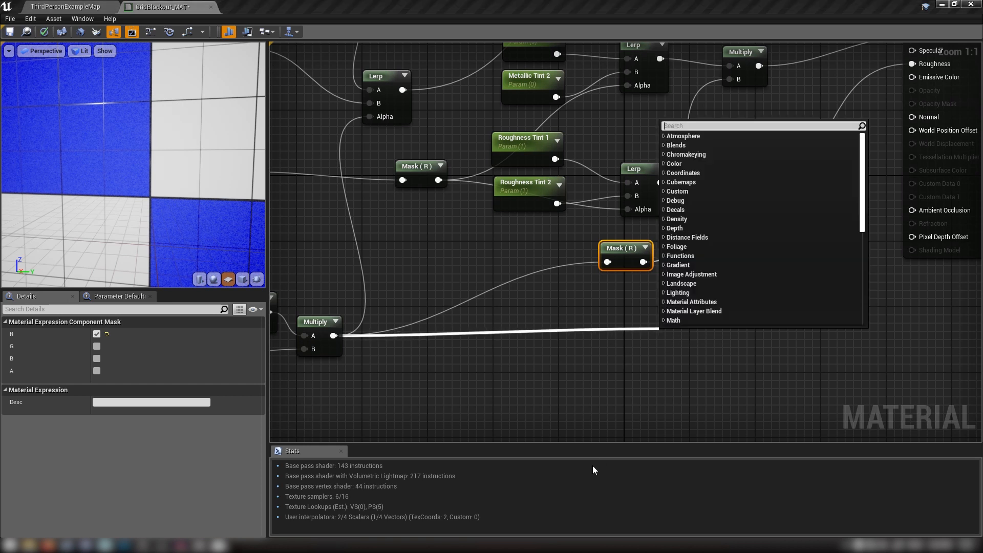
text(1-)
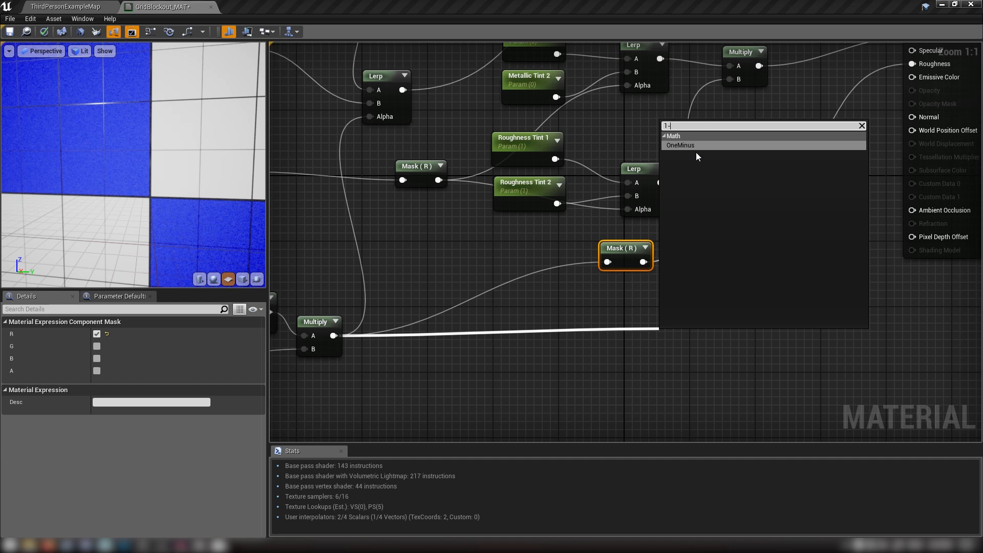
key(Return)
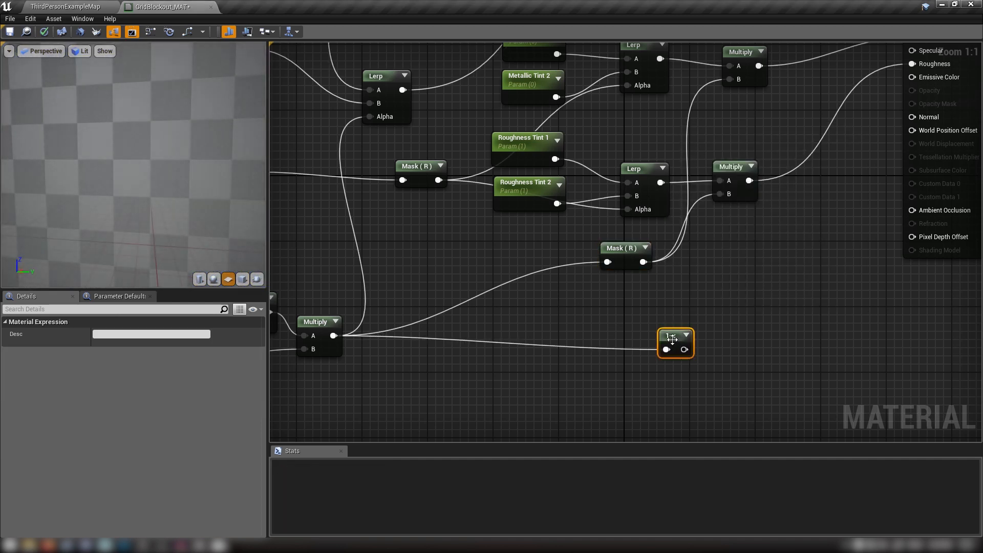
drag(671, 330, 645, 316)
right_drag(660, 324, 599, 324)
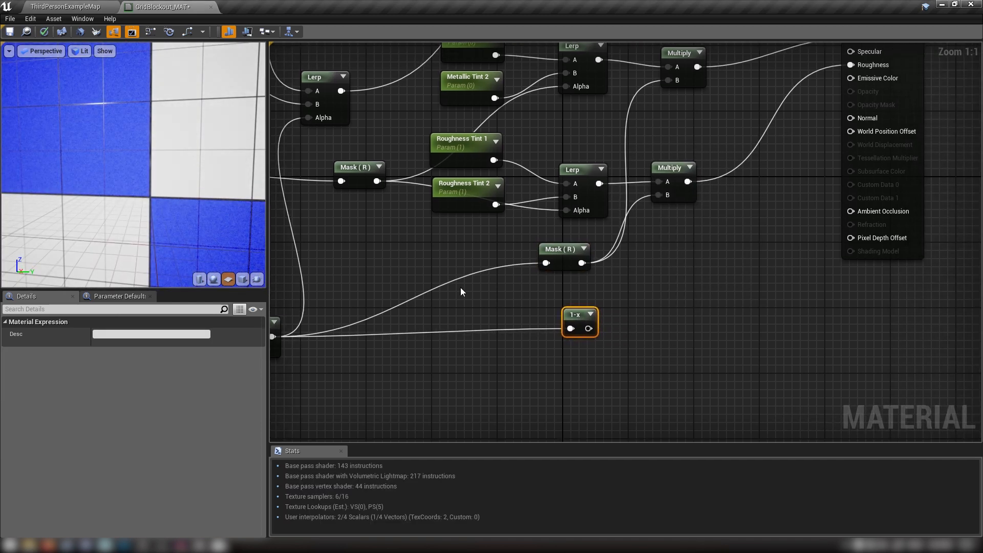
Step: Add a Multiply node beside the OneMinus node and connect the OneMinus output to its A input
key(m)
click(614, 311)
drag(637, 317, 647, 331)
drag(552, 298, 607, 350)
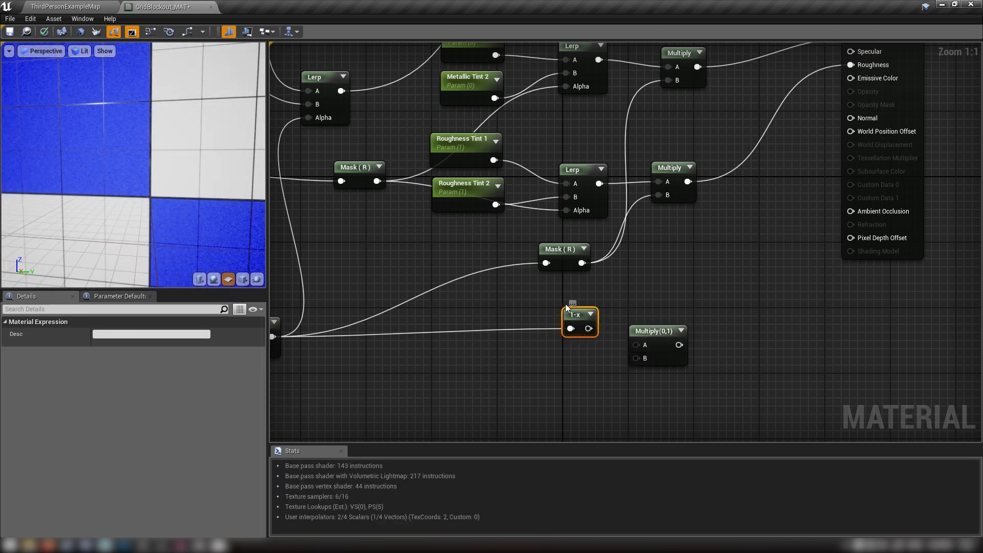
drag(678, 291, 635, 345)
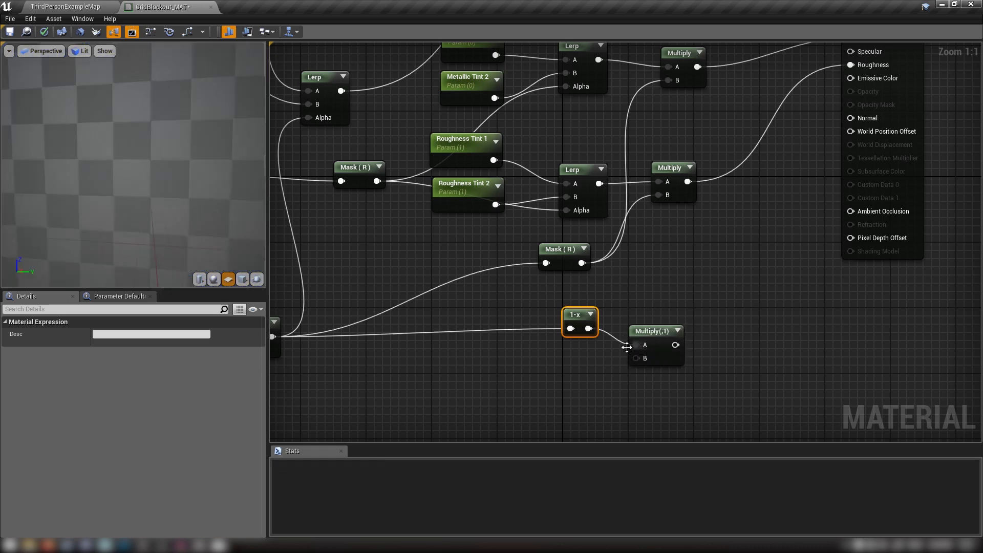
Step: Add a scalar parameter named Glow Crank beneath the OneMinus node
click(553, 364)
key(s)
click(551, 363)
text(s)
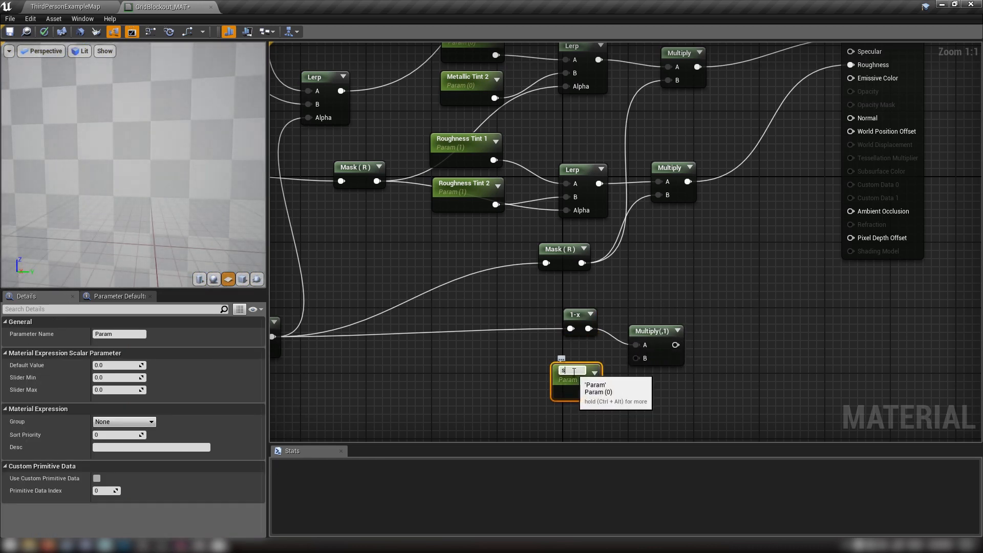
key(BackSpace)
text(Glow Crank)
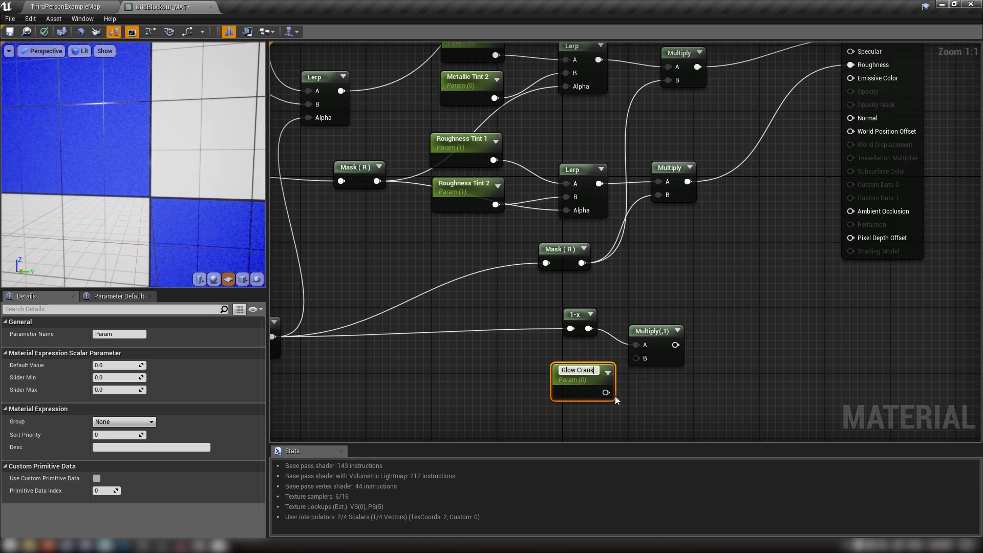
key(Return)
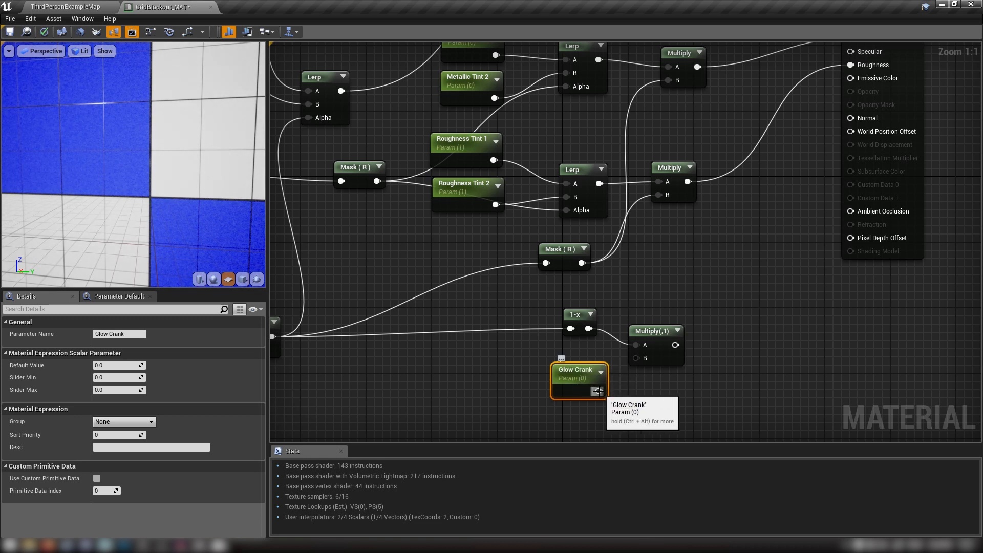
Step: Connect Glow Crank to the new Multiply's B input and the Multiply output to Emissive Color
drag(598, 390, 851, 78)
drag(505, 291, 642, 374)
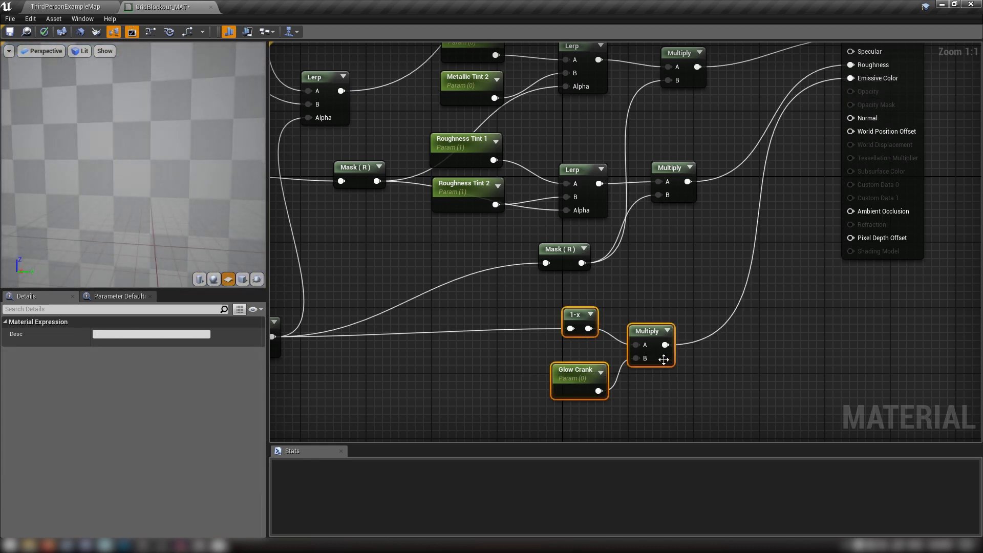
scroll(646, 253, down, 2)
right_drag(487, 241, 522, 307)
scroll(490, 303, down, 4)
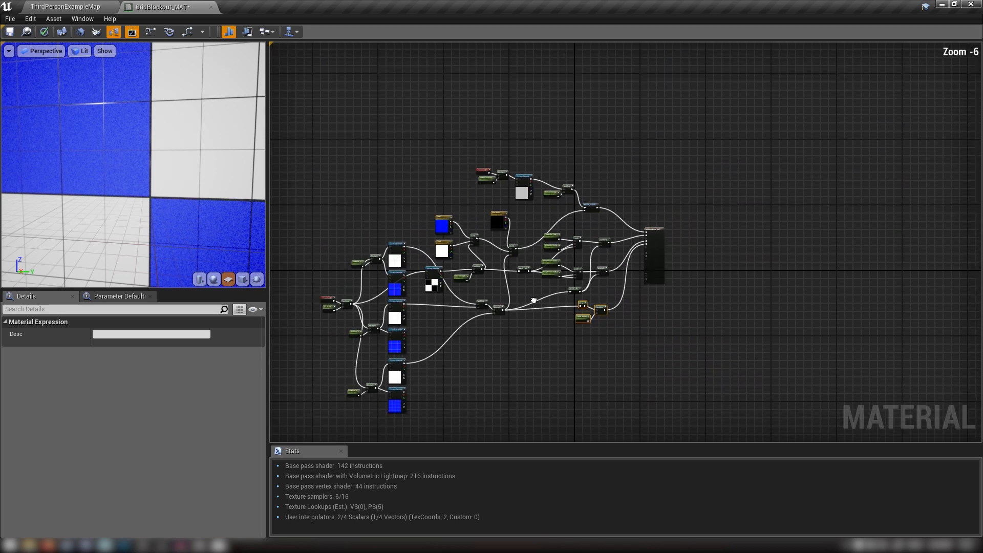
scroll(661, 228, up, 4)
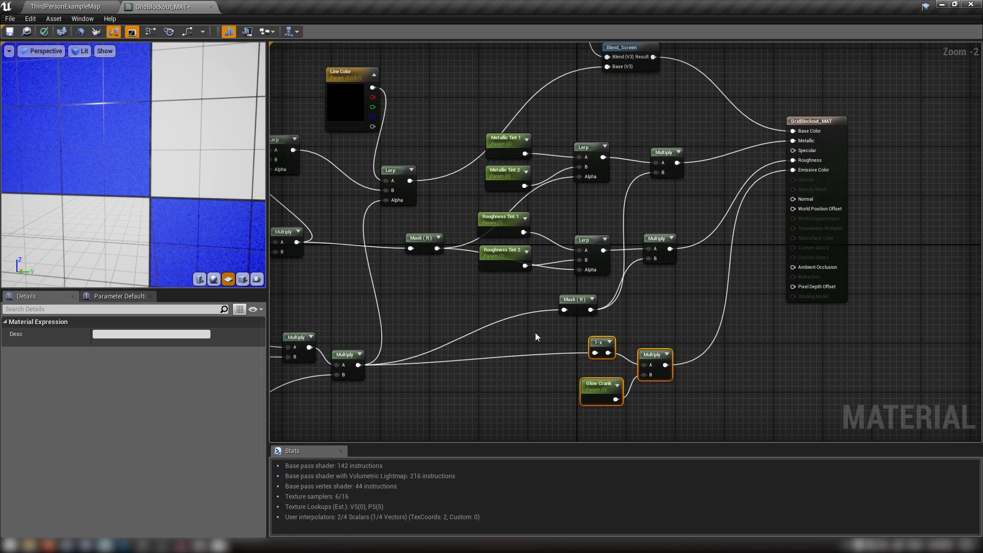
Step: Add a MaterialFunctionCall node in the empty area beside the lowest line texture samples
right_drag(402, 438, 694, 252)
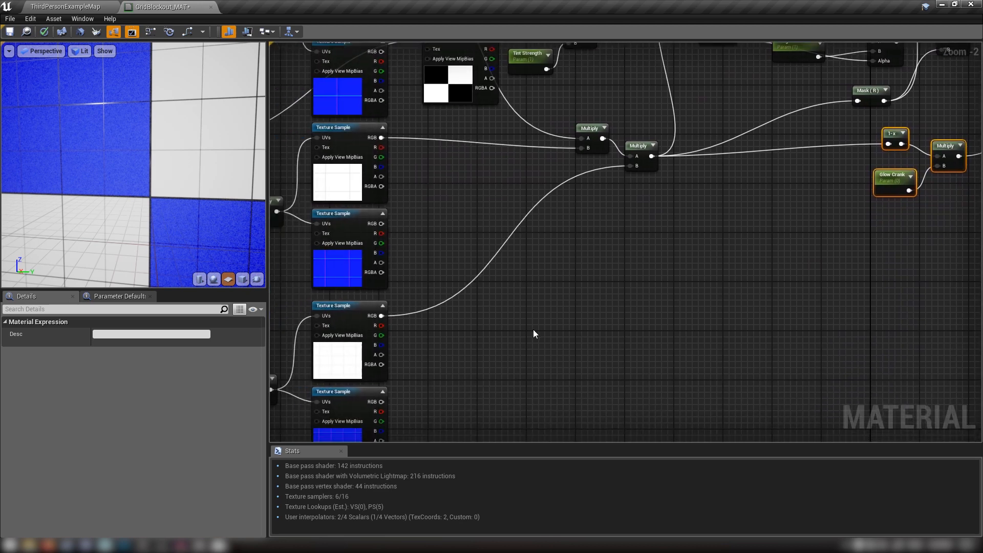
right_drag(449, 347, 449, 323)
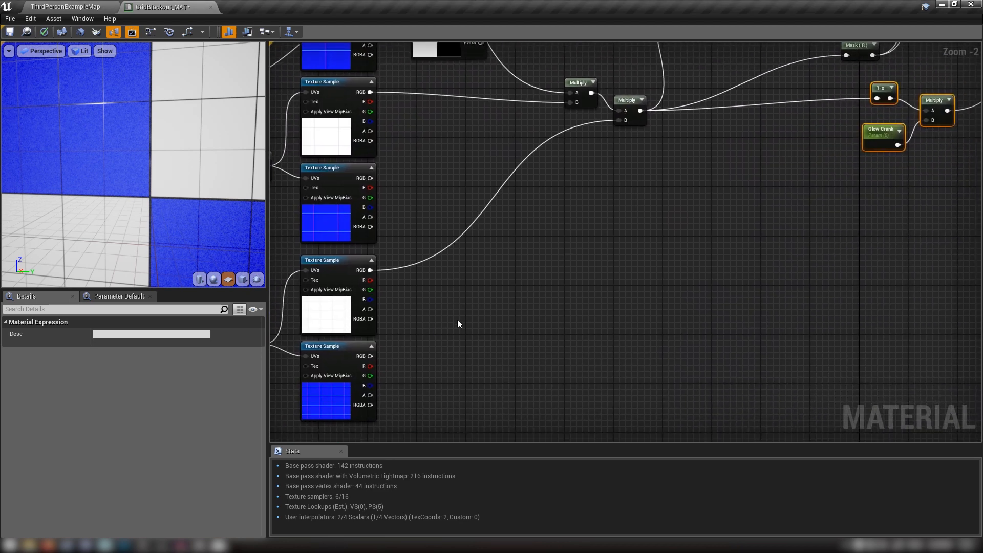
right_click(485, 277)
text(mater)
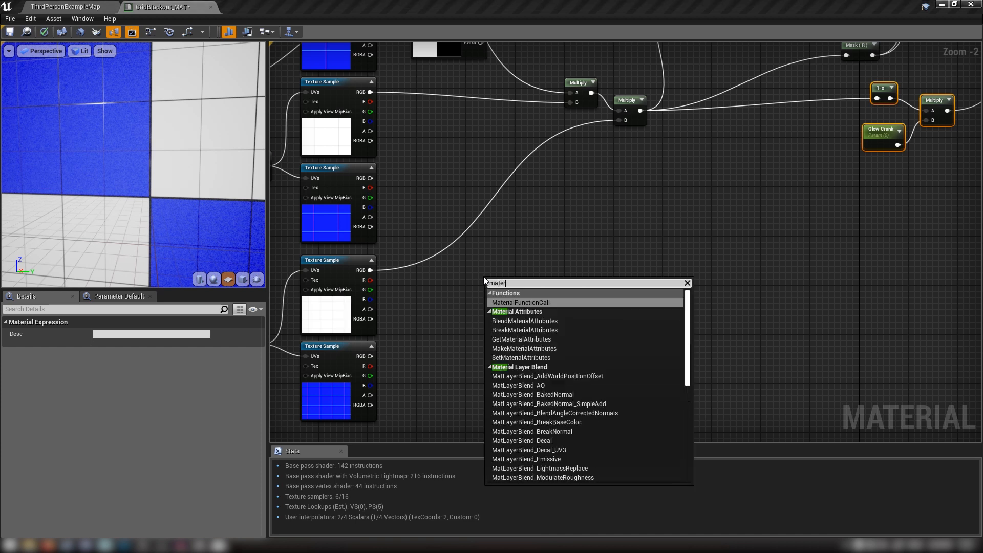
click(514, 302)
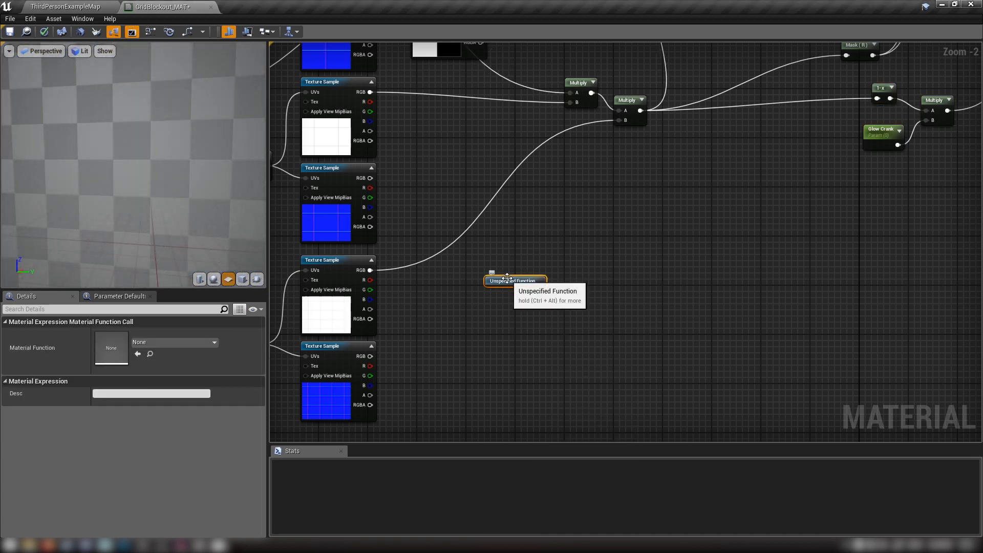
Step: Assign the CombineNormals_MF material function to the unspecified function node
scroll(475, 266, up, 2)
click(172, 342)
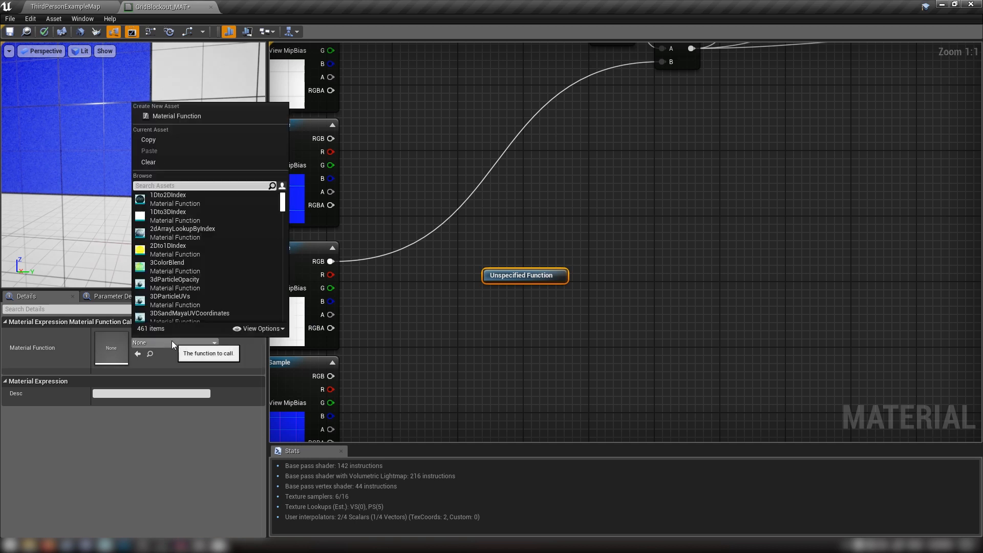
text(combine)
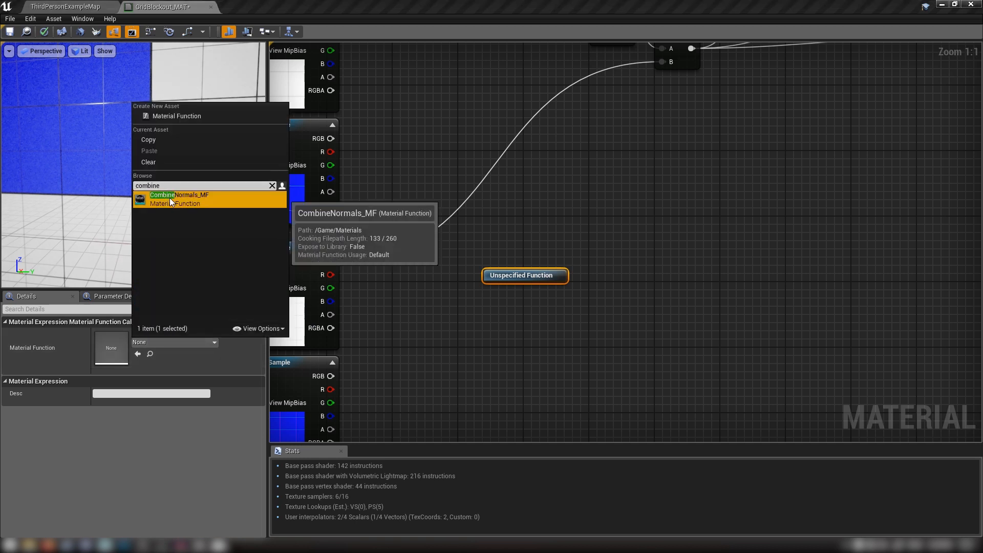
click(170, 197)
drag(511, 272, 557, 270)
scroll(426, 317, down, 2)
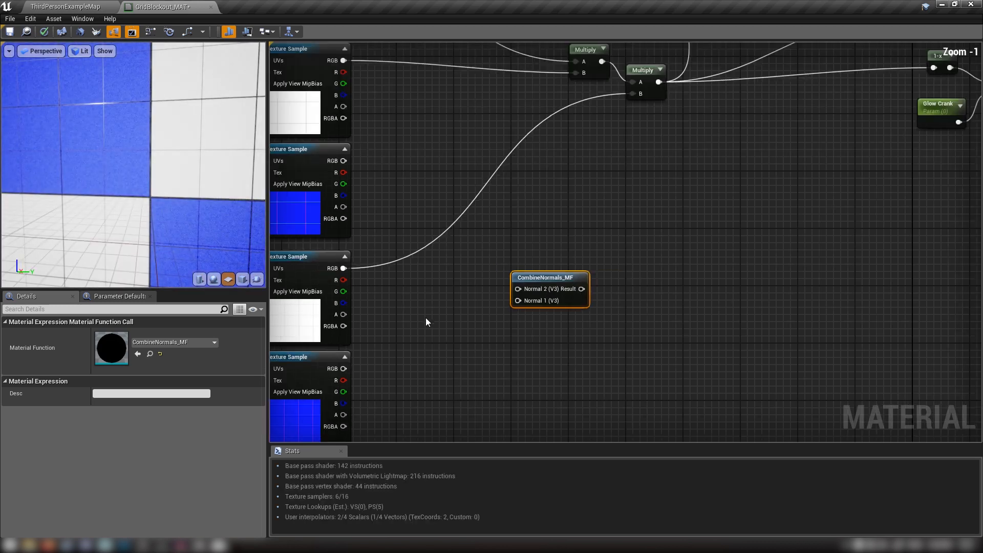
Step: Connect the RGB outputs of the upper two normal map texture samples to CombineNormals_MF's Normal 2 and Normal 1 inputs
right_drag(428, 319, 511, 360)
right_drag(461, 179, 434, 284)
drag(408, 155, 561, 256)
right_drag(514, 256, 489, 323)
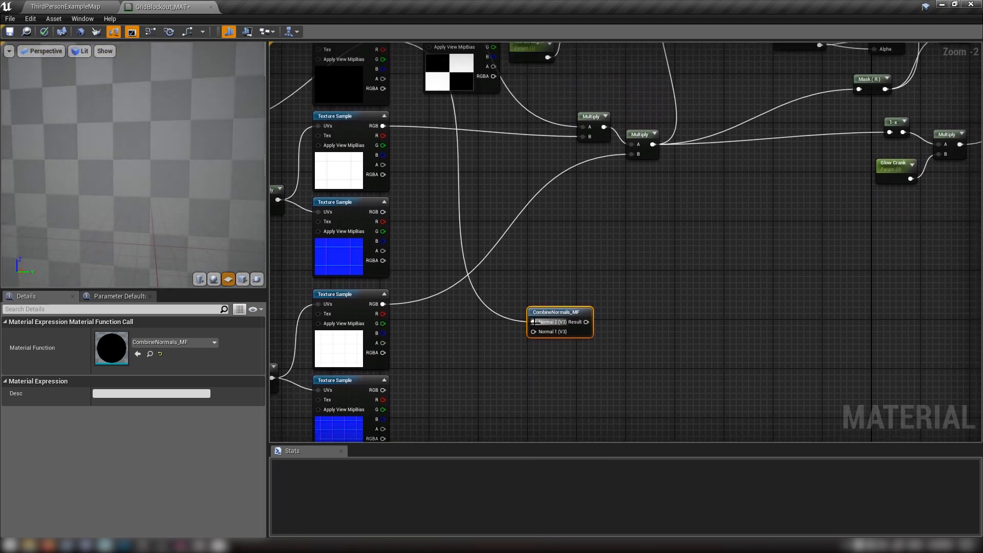
right_drag(423, 191, 412, 147)
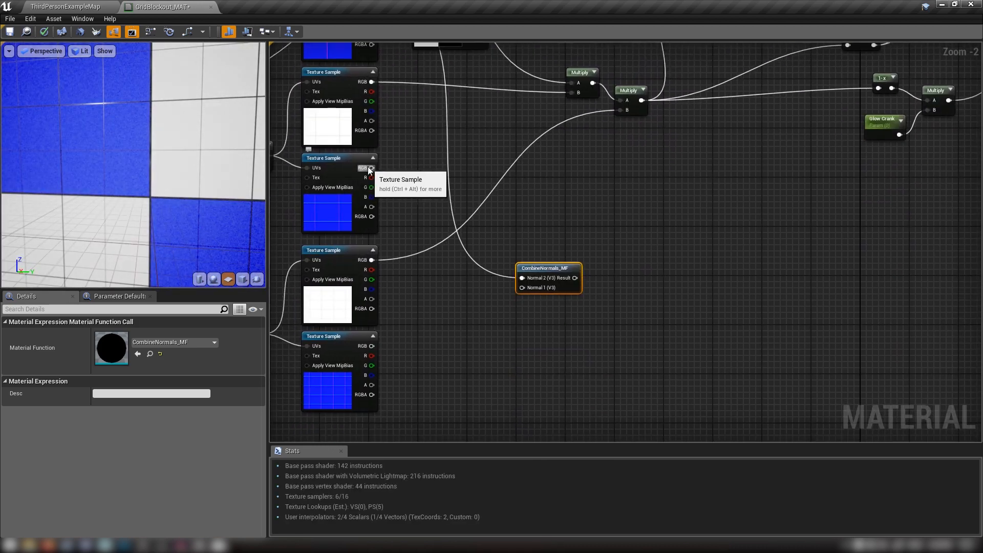
drag(369, 170, 583, 283)
Step: Duplicate CombineNormals_MF, feeding the first one's Result into Normal 2 and the lowest normal map's RGB into Normal 1
key(ctrl+w)
drag(648, 314, 370, 351)
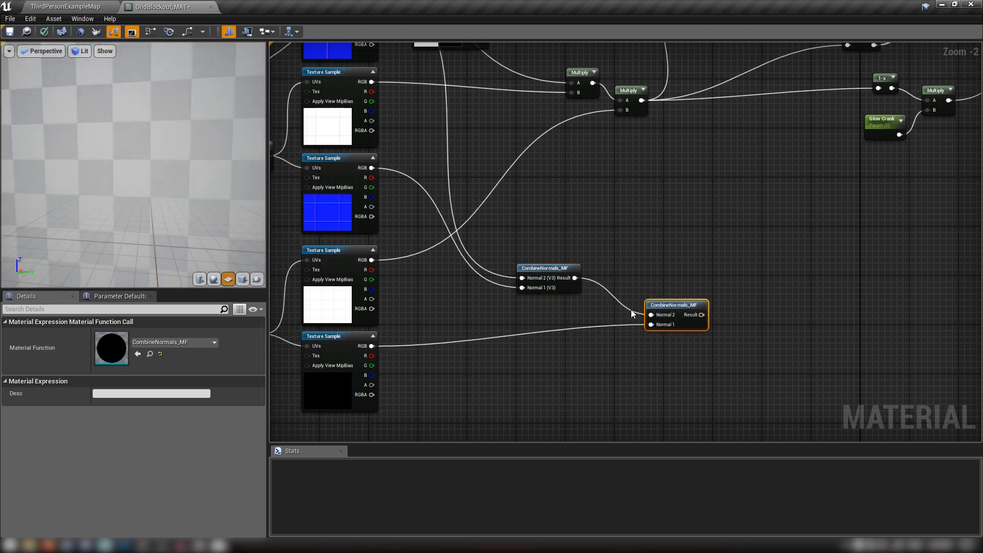
drag(675, 305, 633, 292)
right_drag(631, 260, 586, 269)
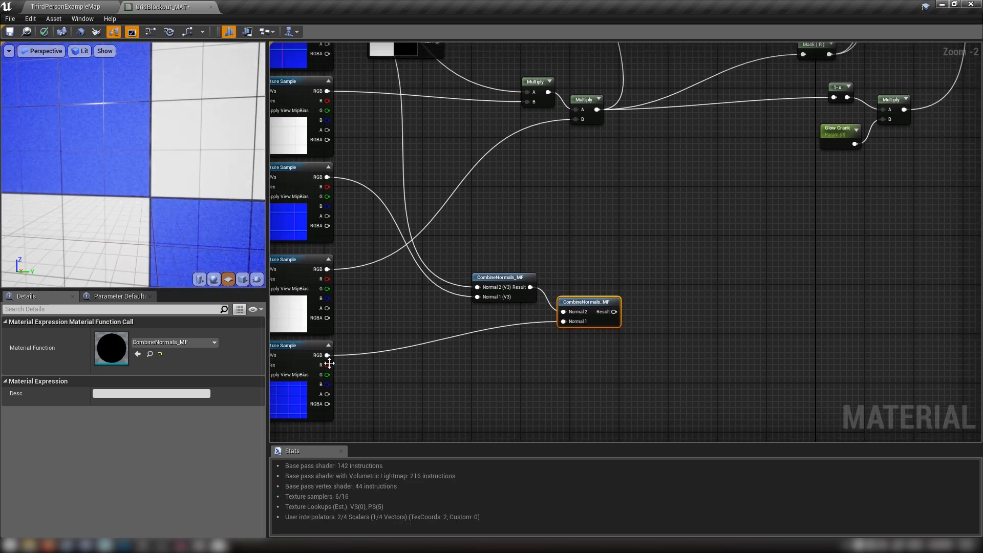
right_drag(391, 383, 455, 351)
Step: Add a Constant3Vector node above the second CombineNormals_MF and set its value to 0,0,1
right_drag(633, 295, 379, 338)
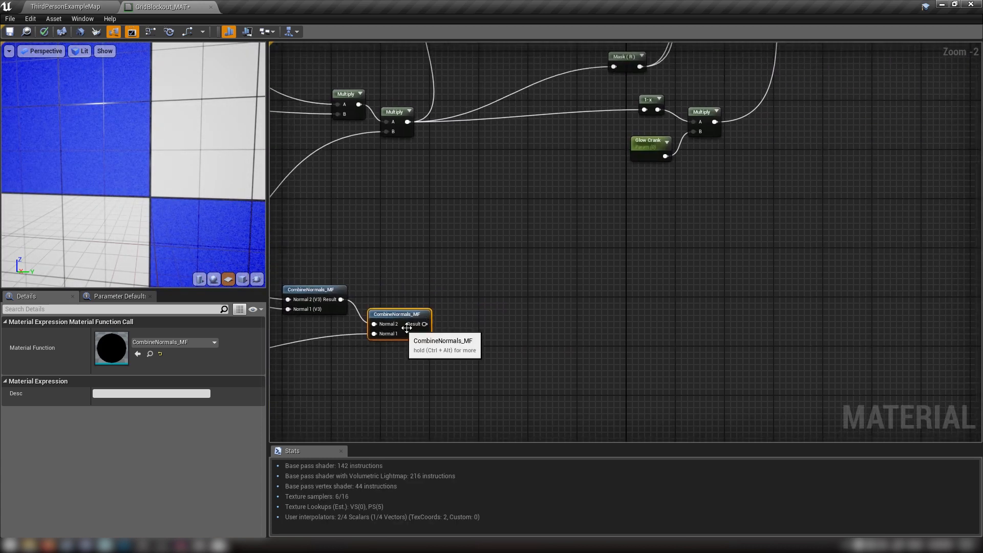
right_drag(465, 284, 462, 300)
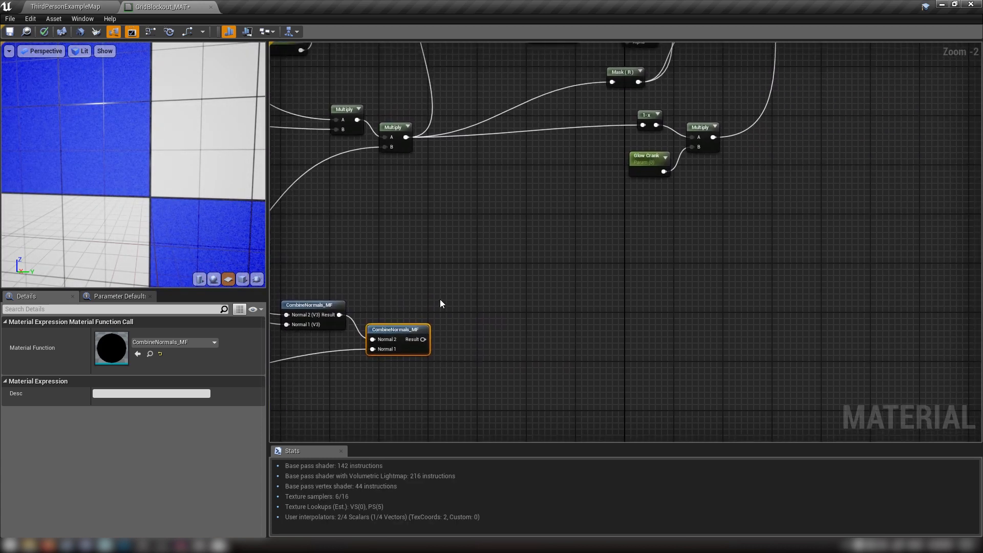
click(472, 216)
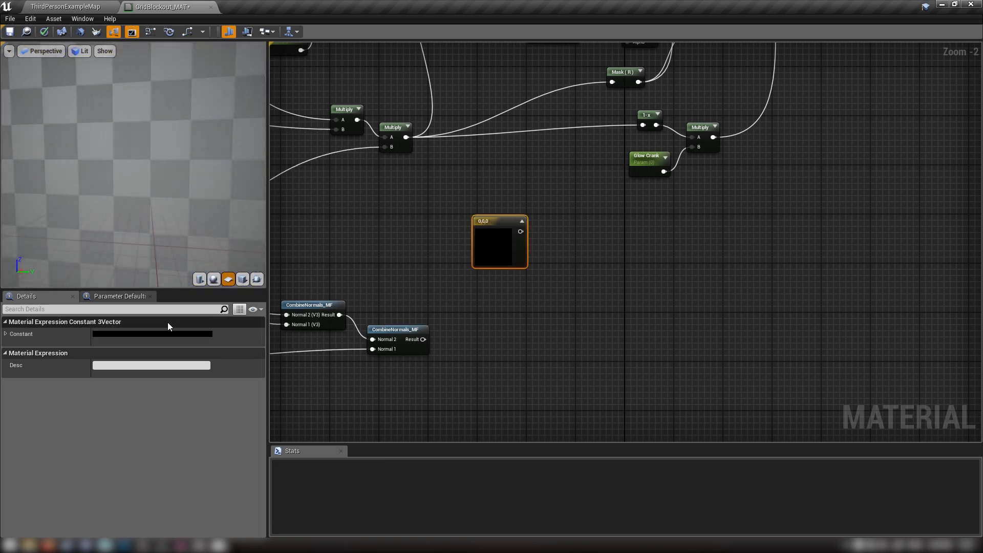
click(158, 333)
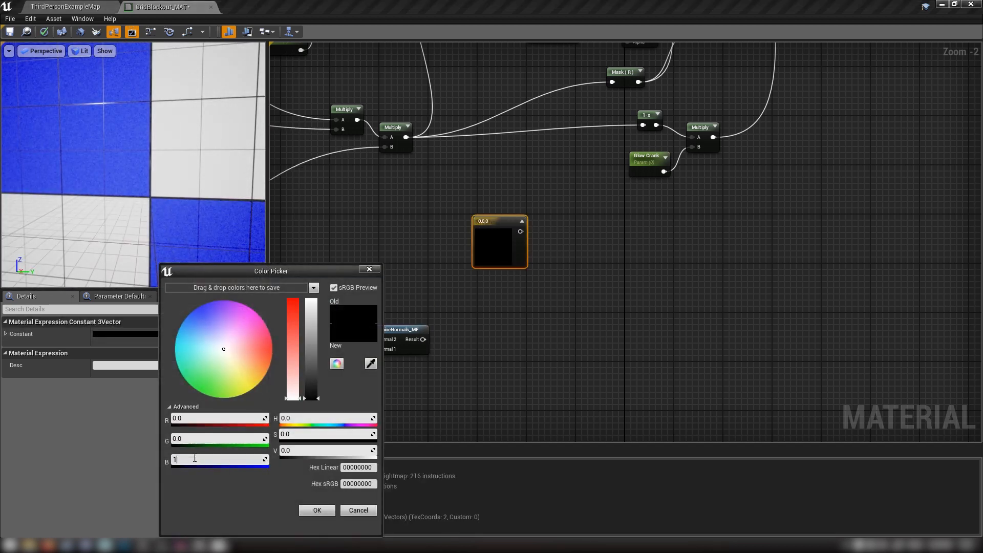
click(194, 458)
text(1)
key(Return)
click(317, 509)
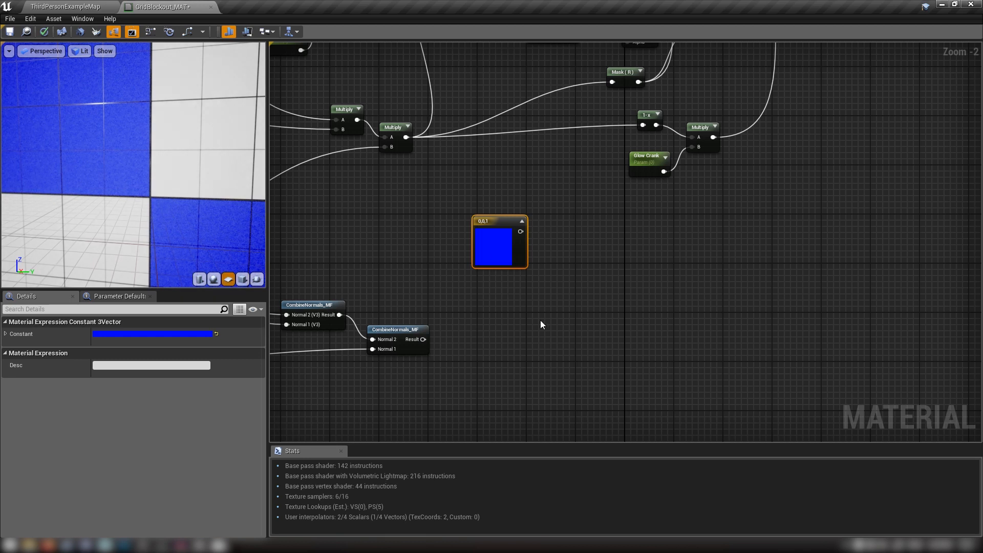
Step: Add a Lerp node with the 0,0,1 constant in A and the second CombineNormals_MF Result in B
click(572, 251)
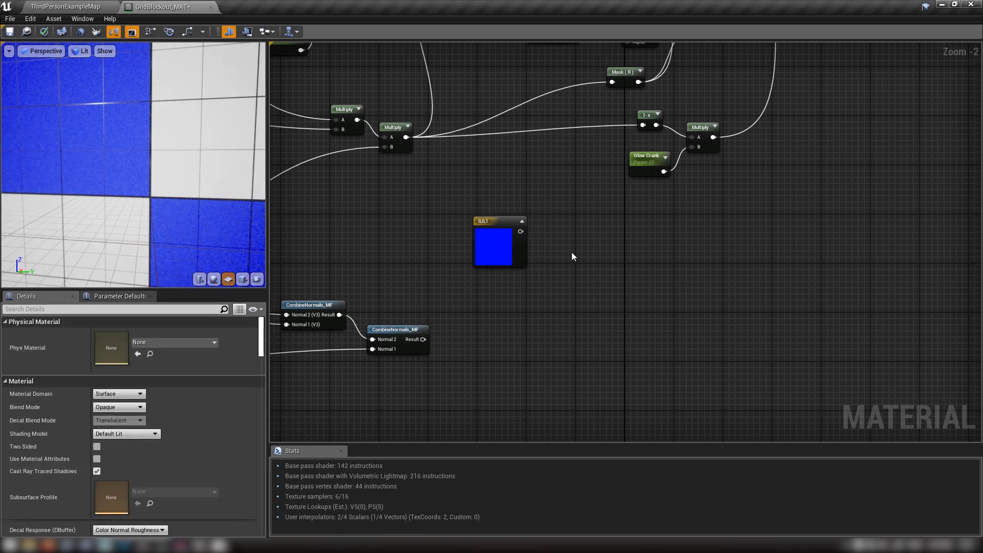
drag(520, 231, 576, 267)
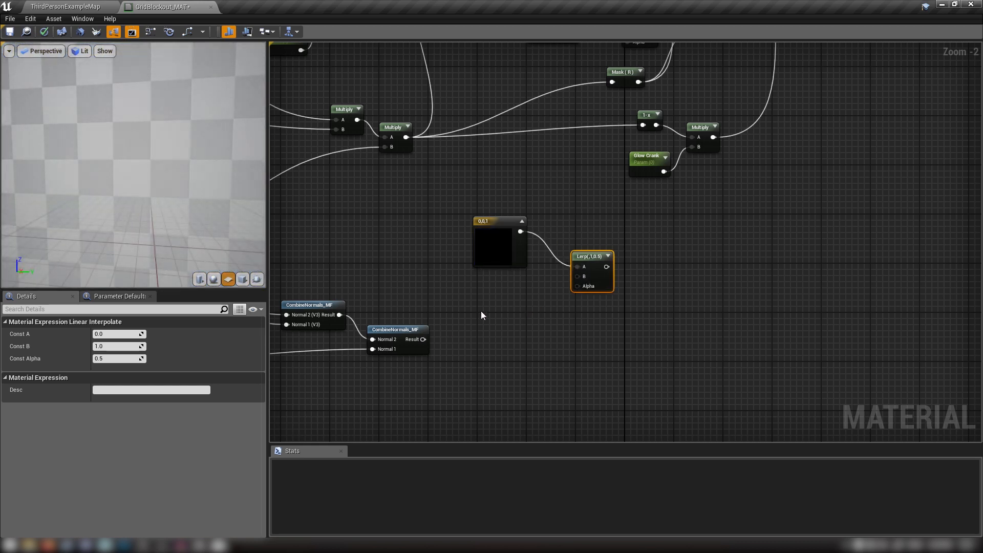
drag(422, 340, 579, 276)
Step: Add a scalar parameter named Normal Strength and connect it to the new Lerp's Alpha input
mouse_move(418, 372)
right_down()
mouse_move(767, 320)
mouse_move(433, 369)
right_up()
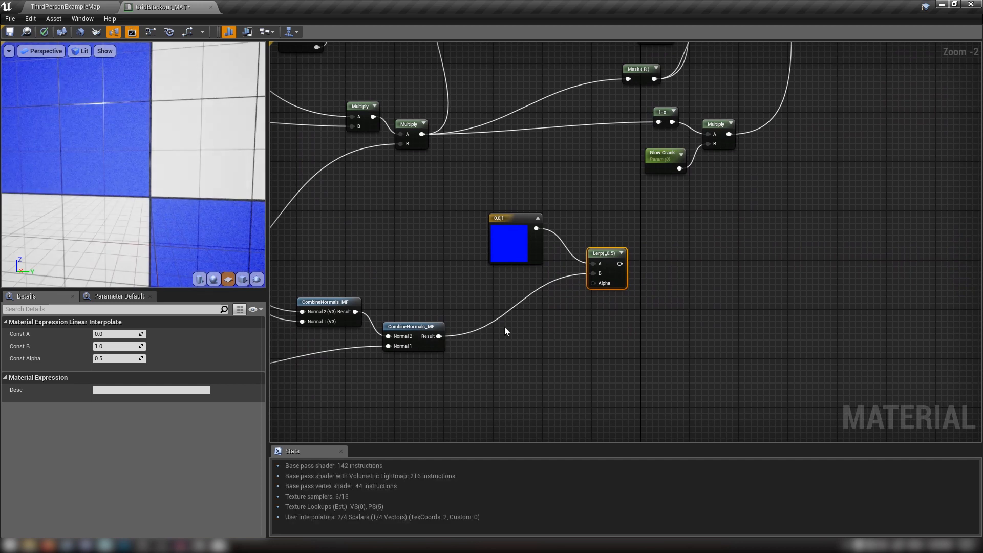
click(514, 318)
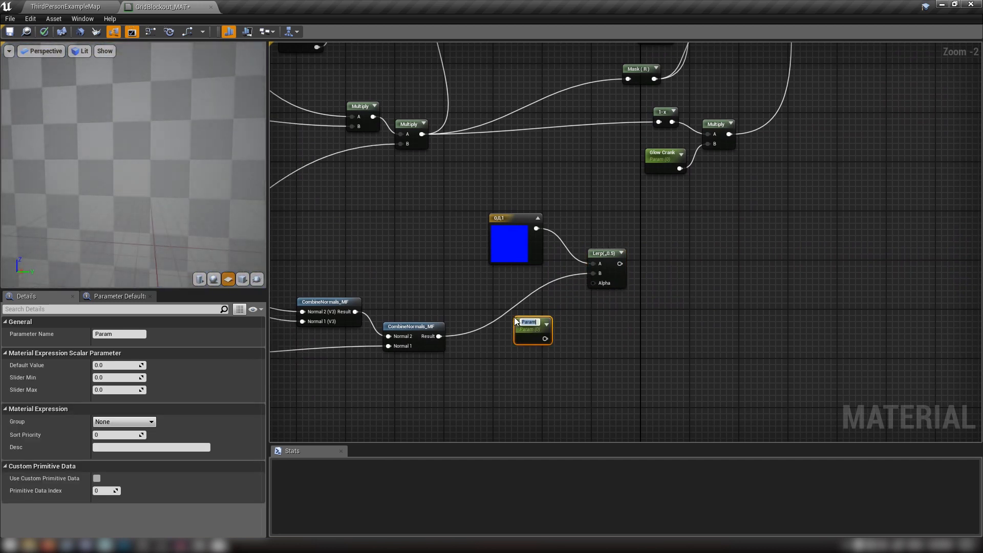
text(Normal Strength)
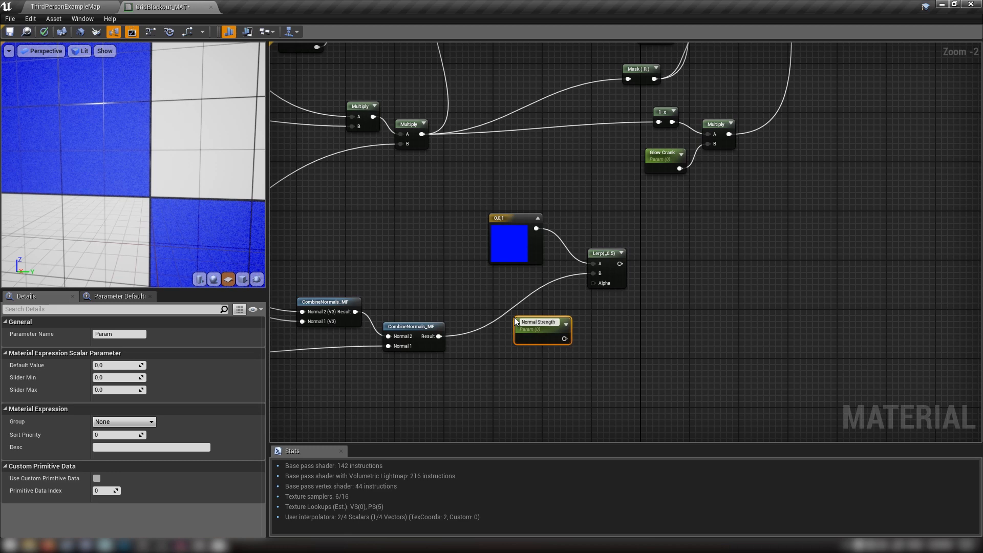
drag(561, 337, 593, 283)
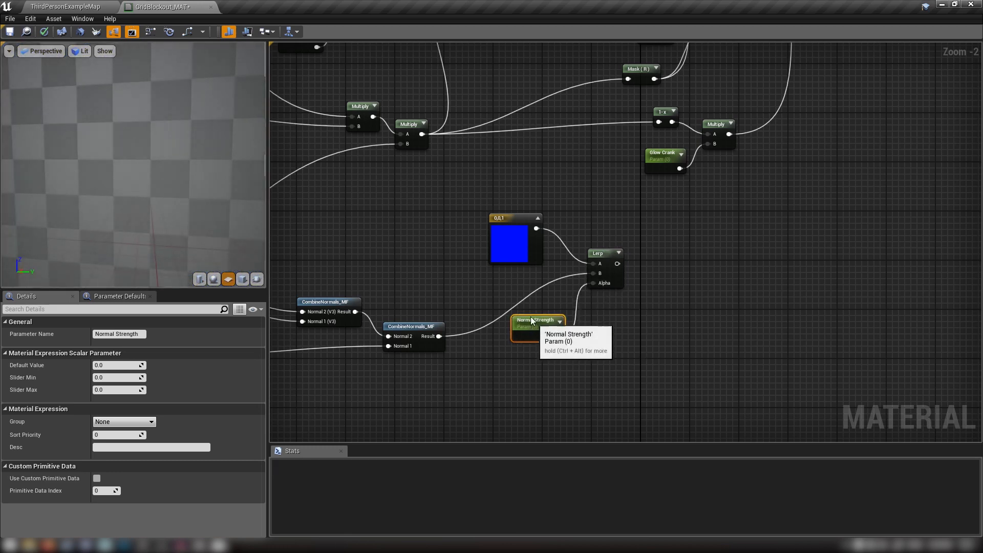
Step: Set Normal Strength's default value to 1 and place the node directly beneath the 0,0,1 constant
drag(524, 331, 515, 300)
click(125, 365)
text(1)
key(Return)
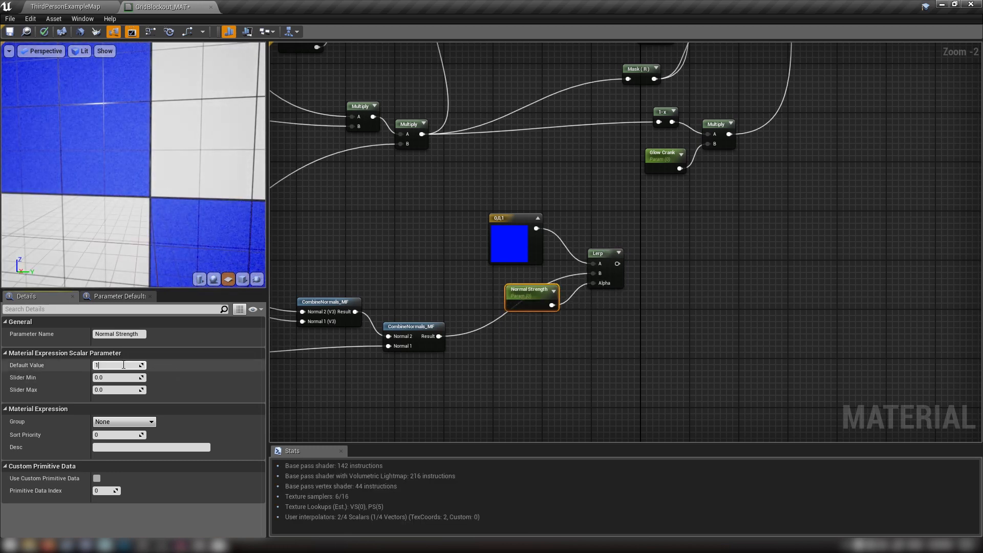
drag(524, 293, 512, 281)
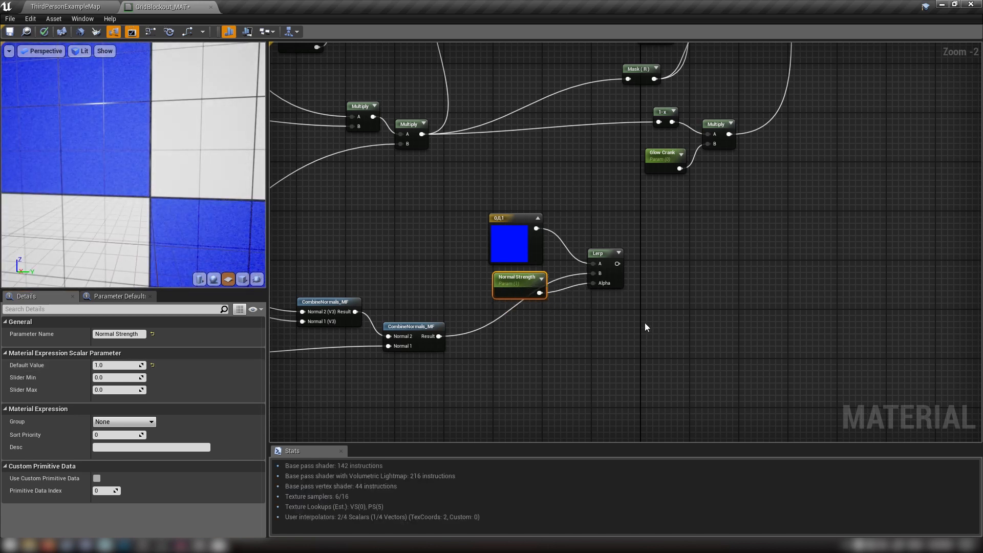
Step: Tidy the normal nodes by bringing the 0,0,1 constant, Normal Strength, Lerp and second CombineNormals_MF closer together
drag(480, 253, 523, 290)
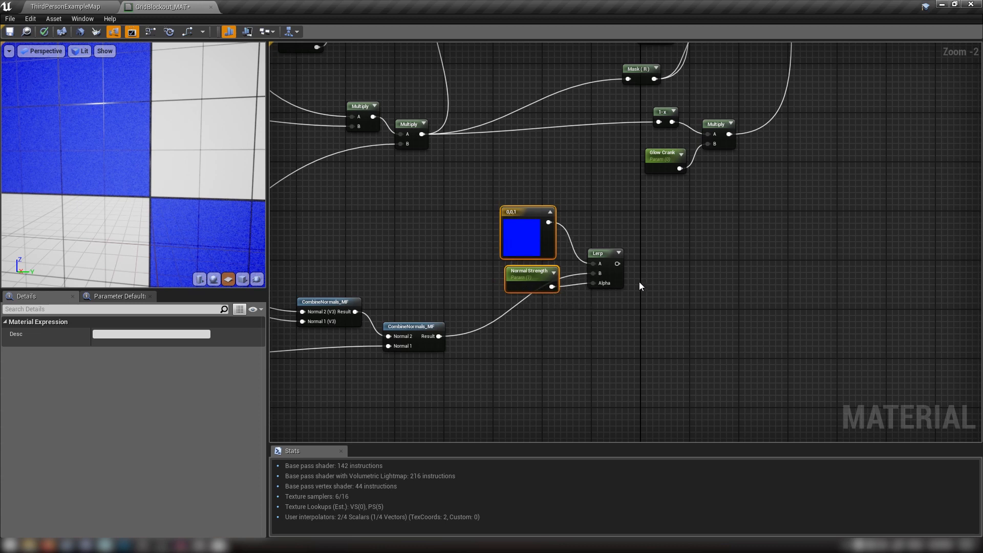
right_drag(409, 300, 557, 298)
drag(547, 327, 538, 318)
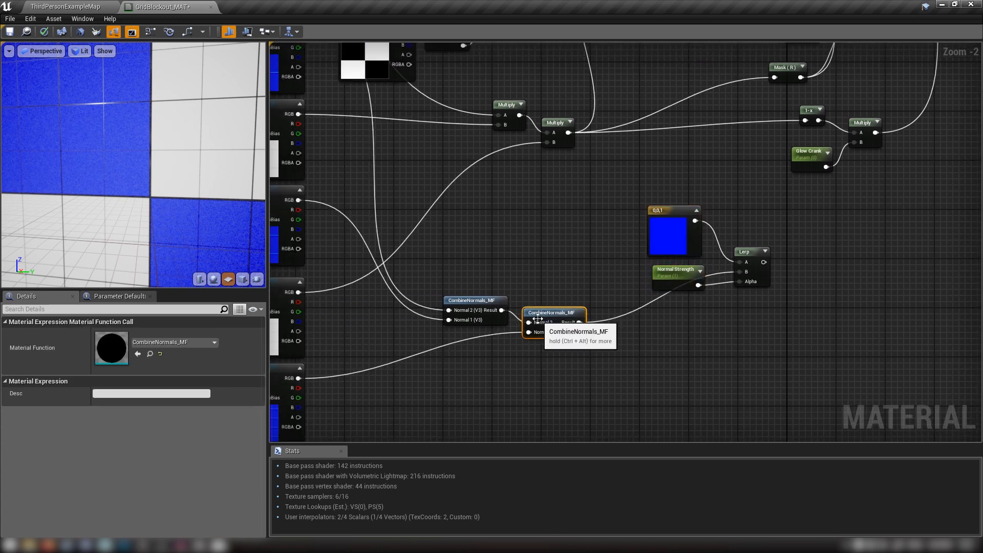
right_drag(551, 253, 415, 296)
drag(461, 256, 570, 285)
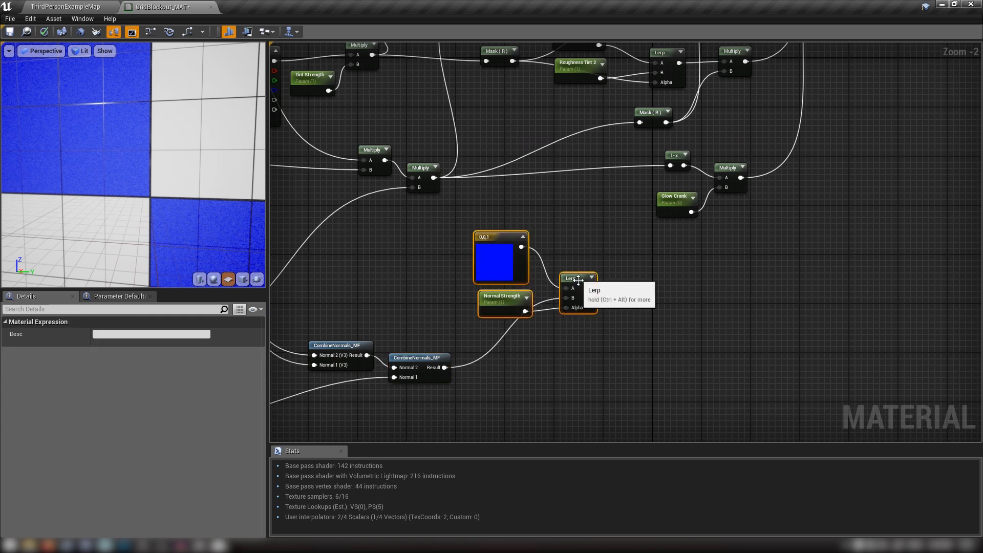
right_drag(565, 208, 608, 293)
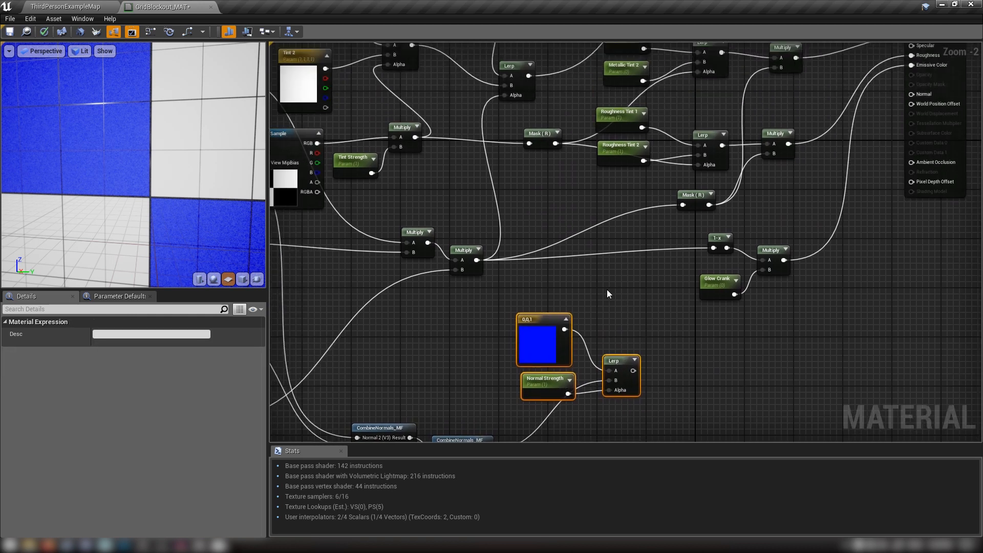
click(667, 404)
Step: Shift the OneMinus, Glow Crank and Multiply nodes away from the material output and place the Mask (R) above the roughness Lerp
right_drag(683, 365, 407, 270)
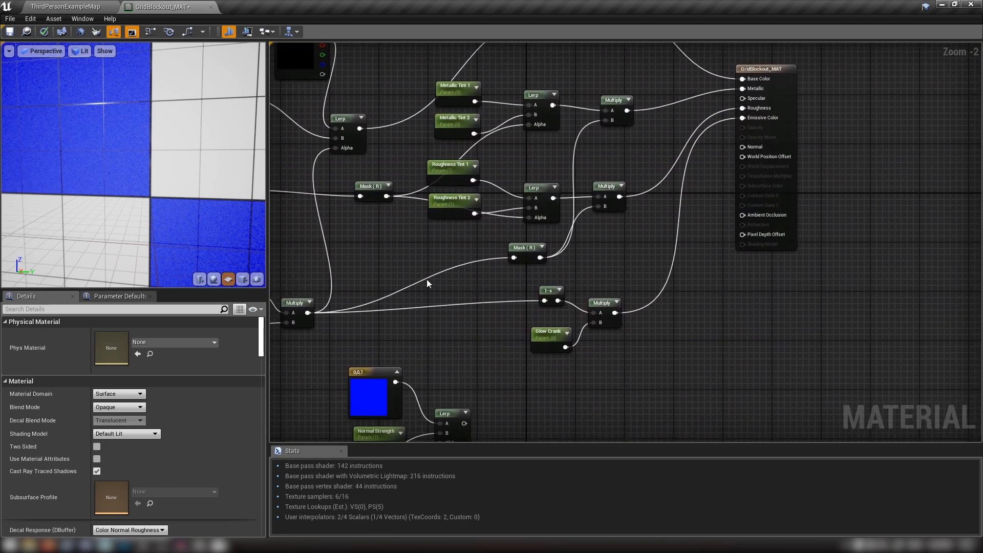
drag(538, 333, 535, 323)
drag(604, 303, 598, 303)
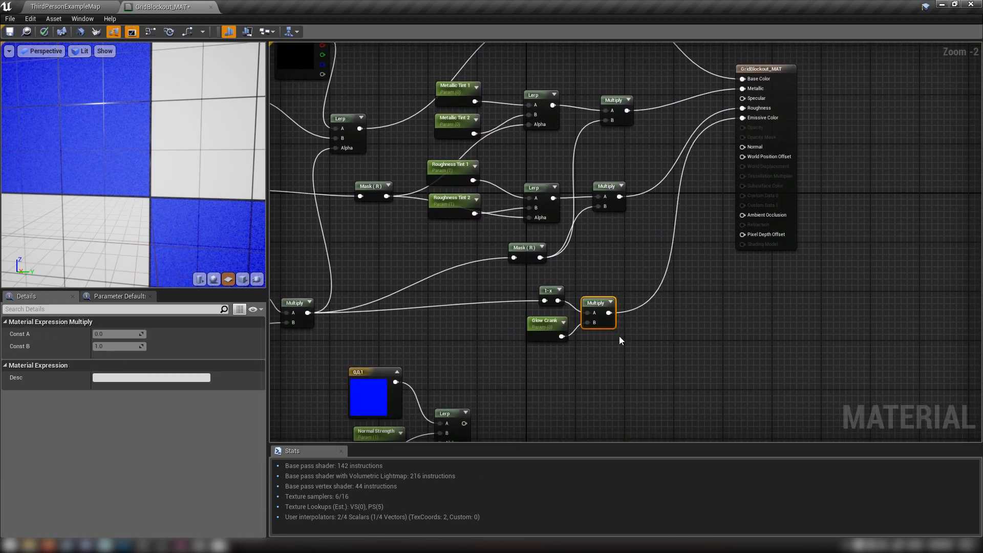
drag(619, 368, 528, 281)
drag(608, 323, 571, 317)
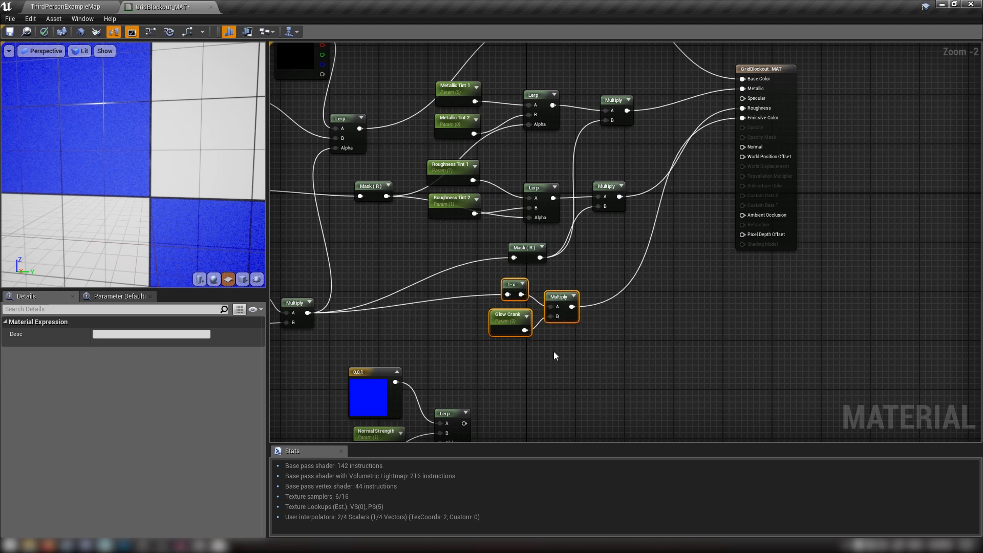
drag(524, 248, 561, 162)
Step: Connect the normal Lerp's output to the material's Normal input and inspect the grid in the preview
right_drag(473, 409, 481, 339)
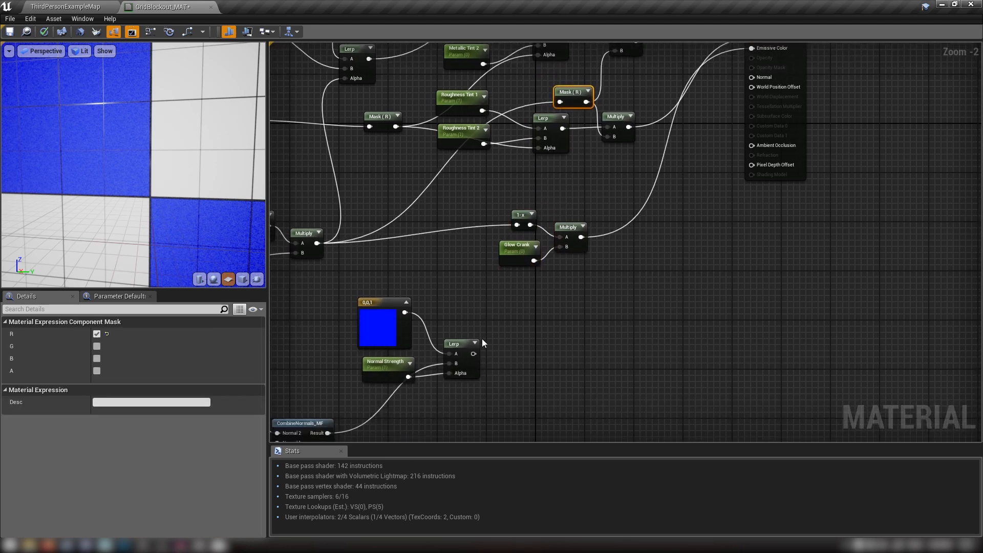
right_drag(375, 371, 438, 337)
right_drag(520, 325, 425, 344)
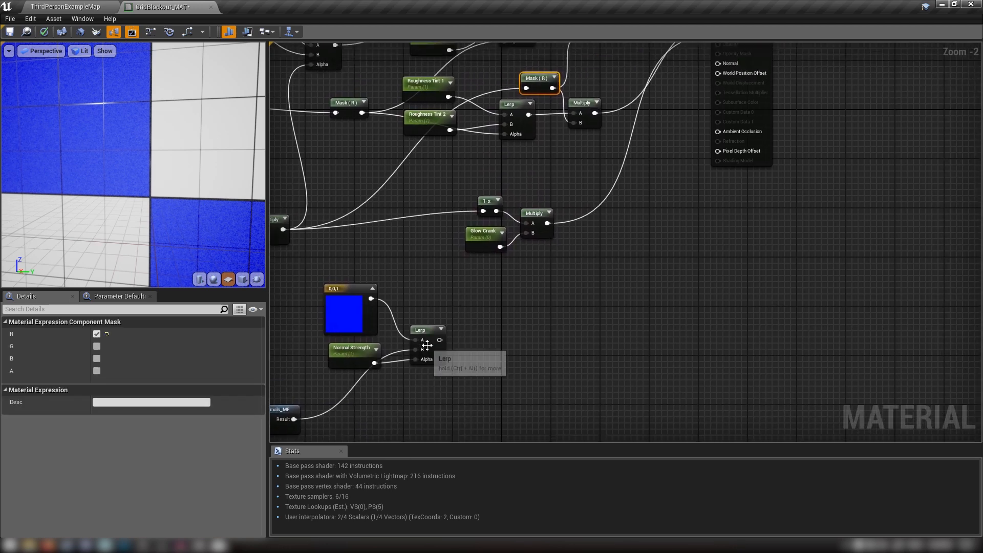
drag(439, 340, 721, 222)
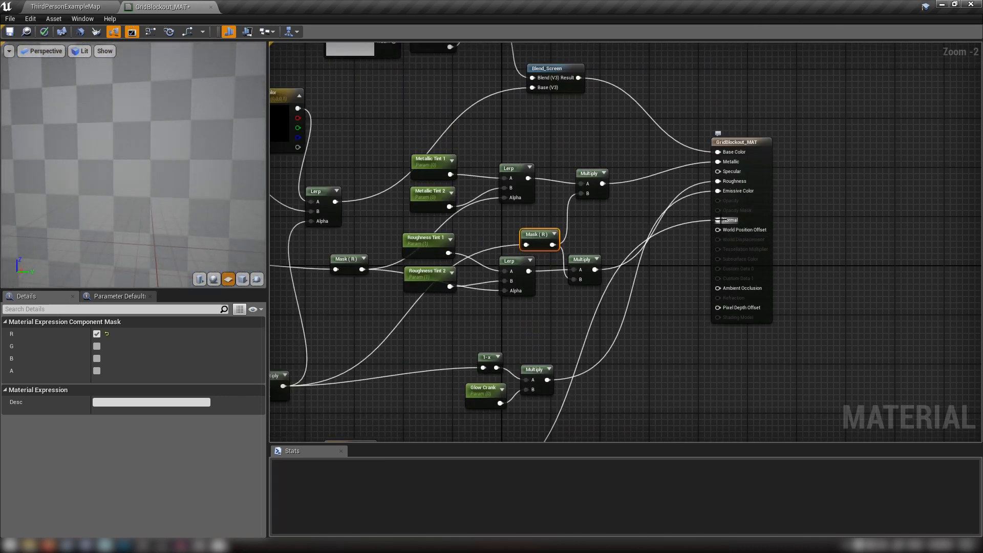
mouse_move(186, 209)
mouse_down()
mouse_move(140, 197)
mouse_move(169, 202)
mouse_up()
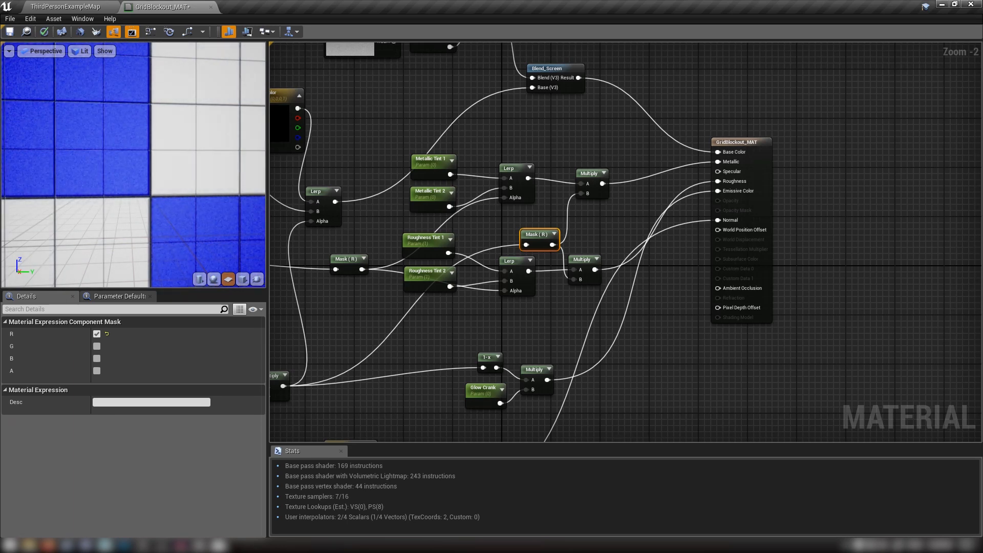
Step: Move the 0,0,1 constant, Normal Strength and Lerp together slightly closer to the glow nodes
right_drag(657, 349, 683, 246)
right_drag(535, 358, 609, 264)
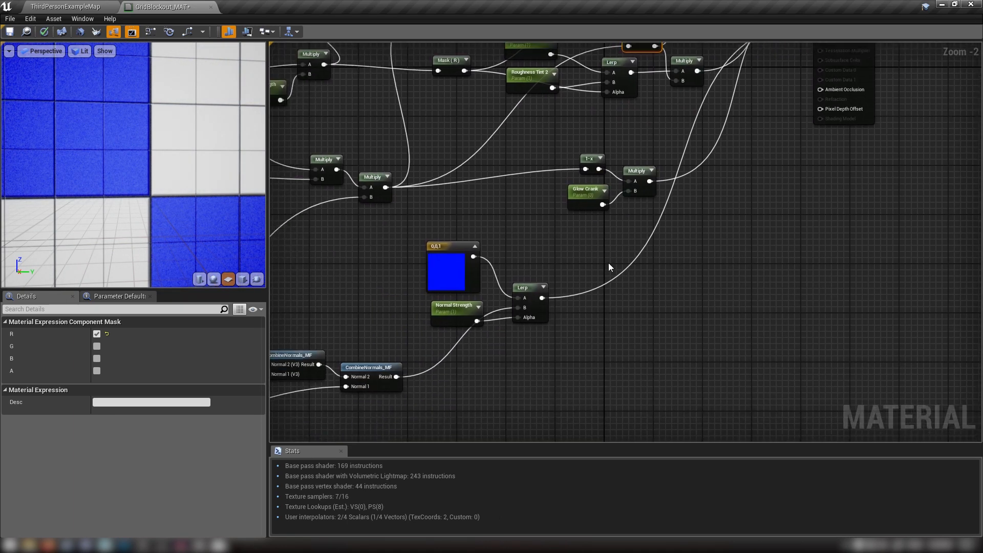
drag(436, 281, 545, 285)
right_drag(655, 292, 581, 320)
Step: Add a Component Mask fed by the normal Lerp and set it to output only the B channel
drag(474, 307, 607, 280)
text(mas)
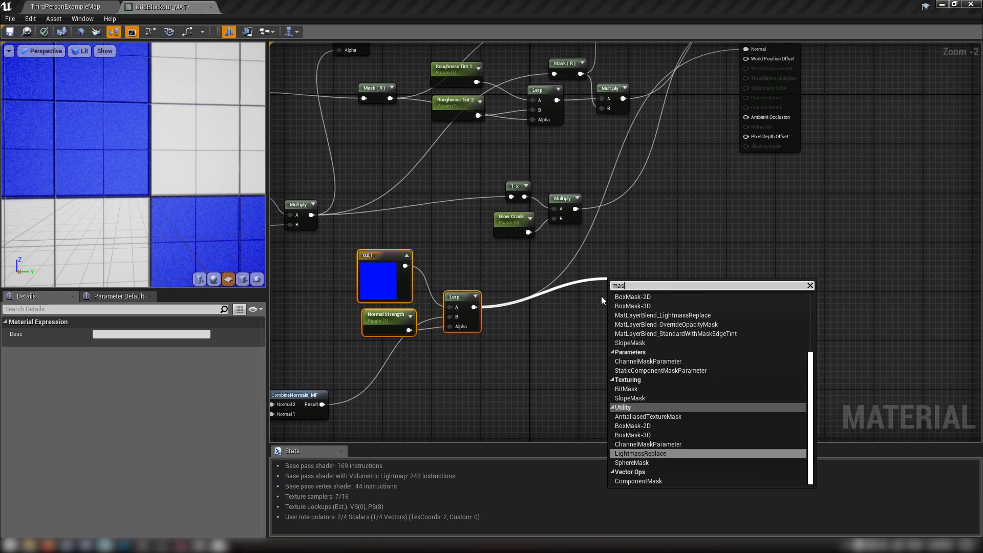
scroll(634, 321, up, 3)
click(637, 359)
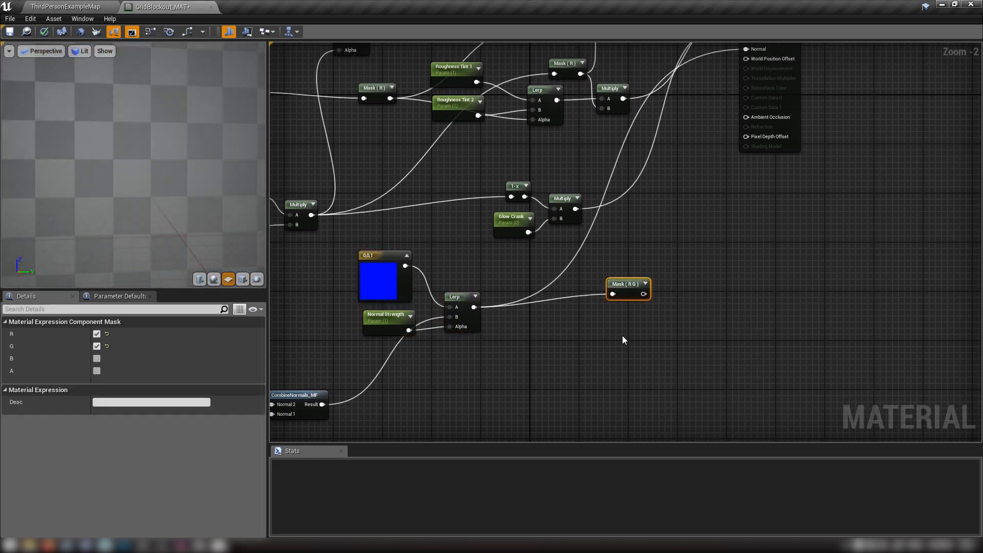
click(96, 334)
click(97, 346)
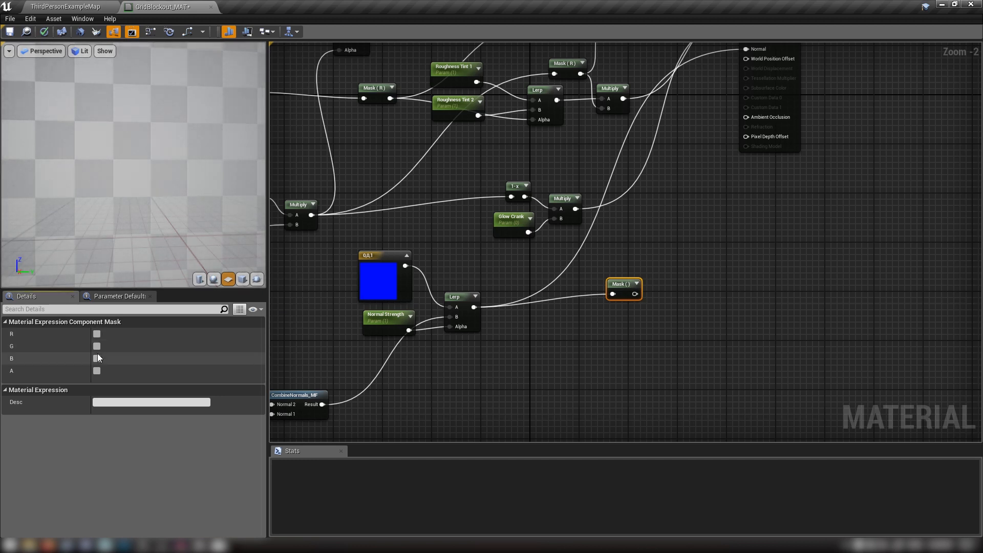
click(97, 359)
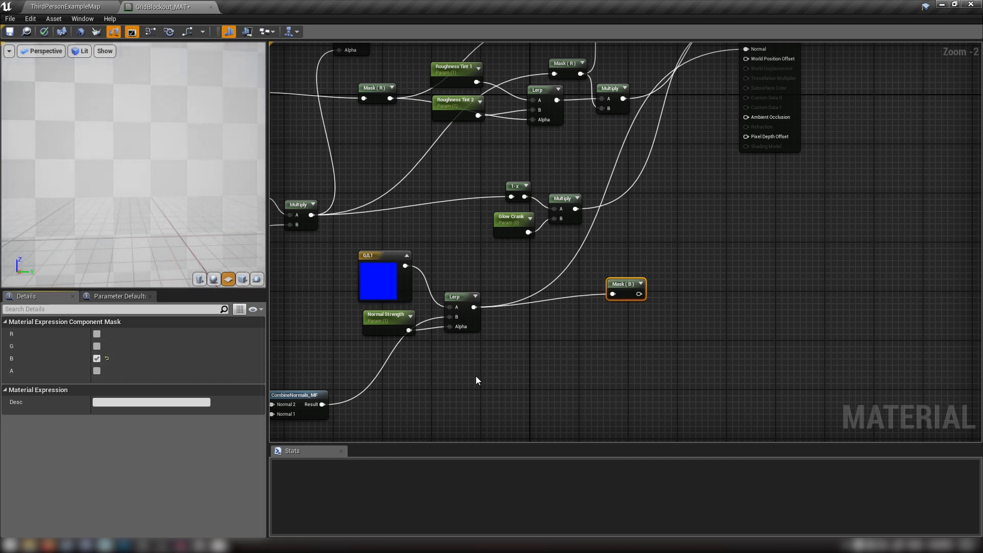
Step: Duplicate the Glow Crank parameter with its Multiply node and place the copies beside the Mask (B) node
drag(575, 239, 519, 212)
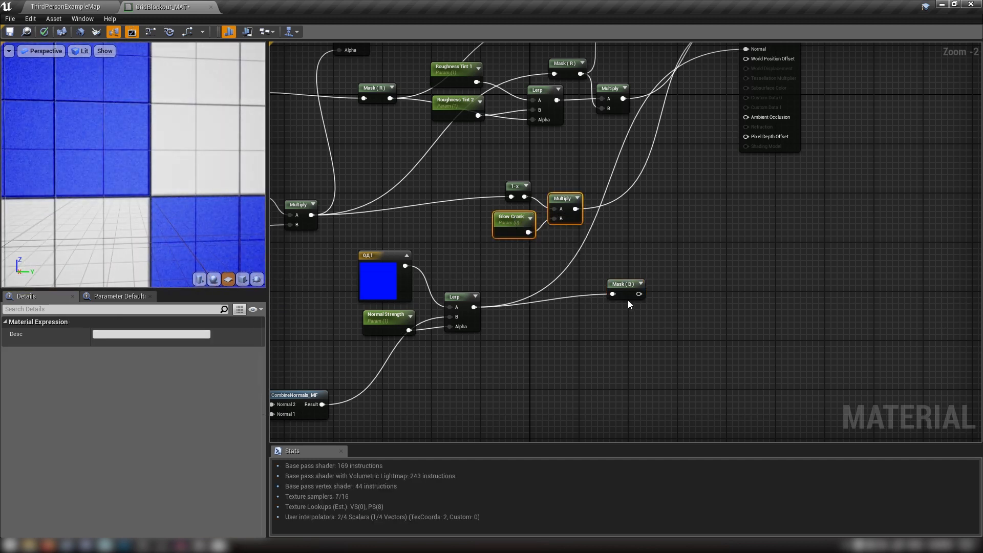
key(ctrl+v)
drag(704, 307, 674, 301)
click(656, 327)
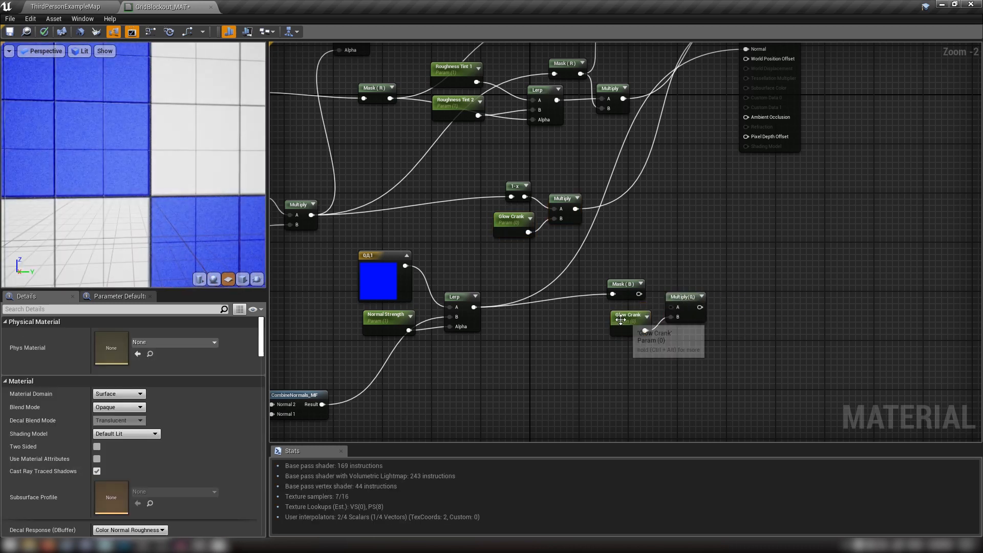
Step: Rename the copied Glow Crank parameter to AO Strength and set its default value to 1
click(620, 320)
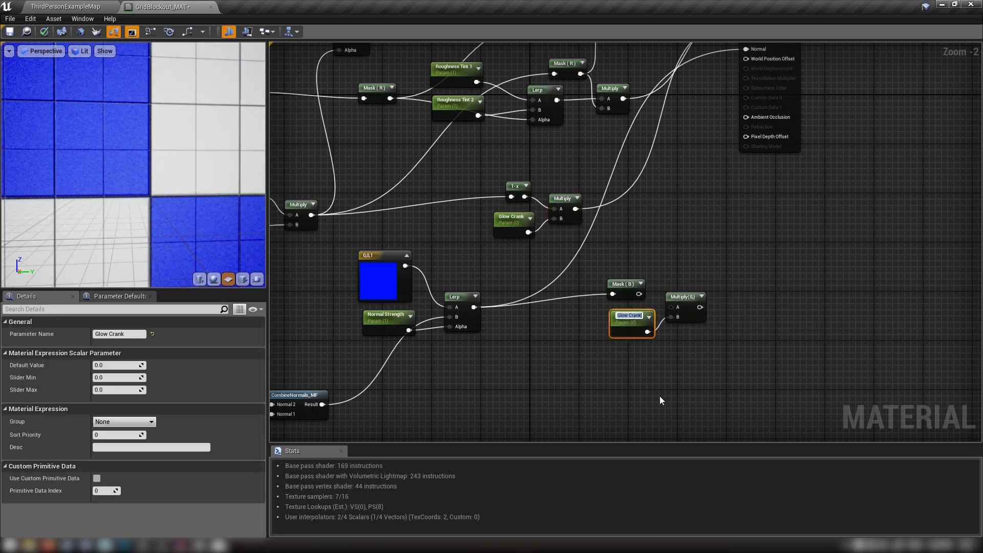
text(A)
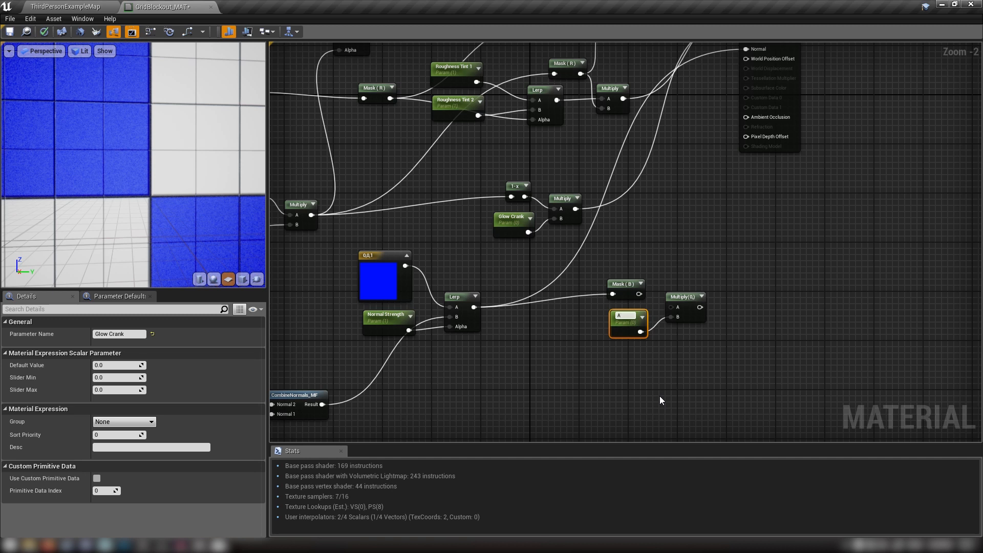
text(O Strength)
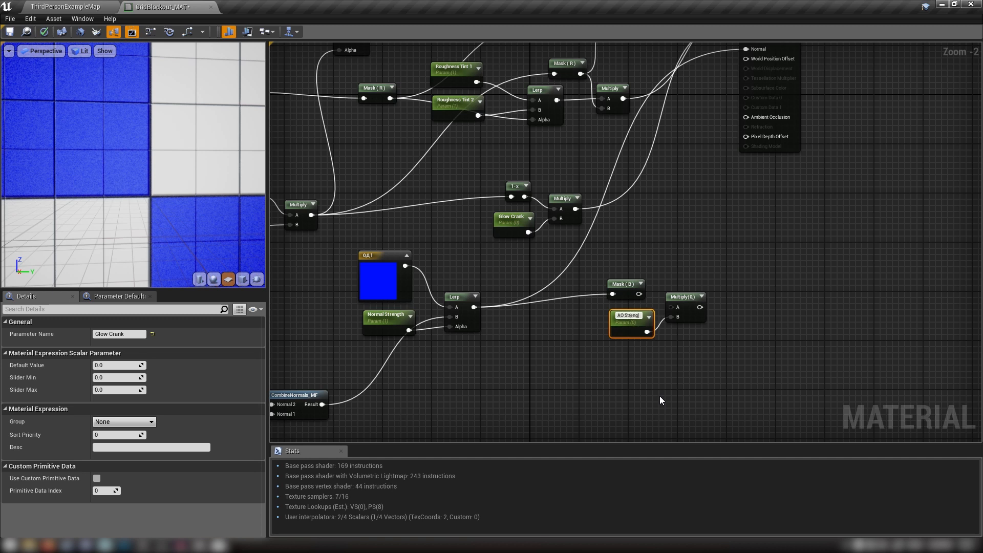
key(Return)
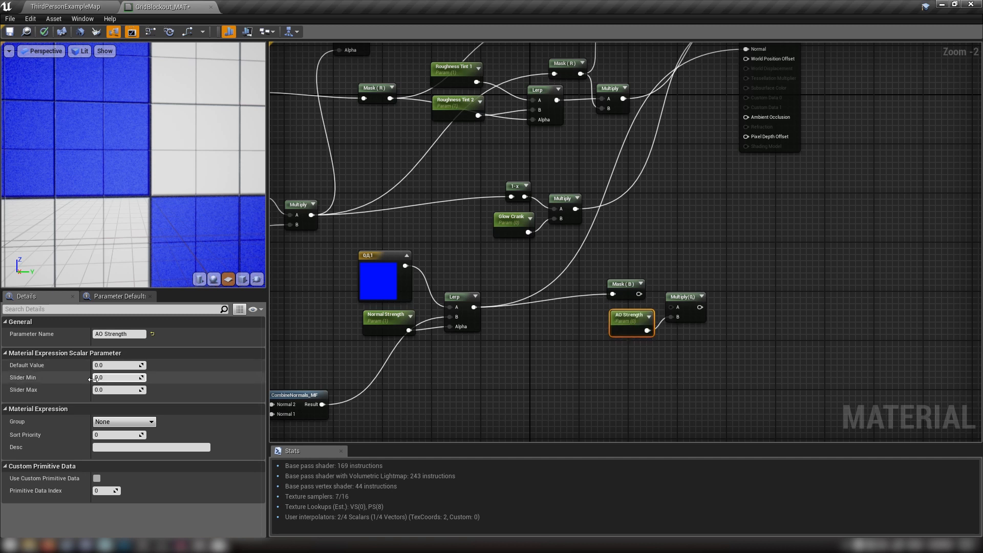
text(1)
key(Return)
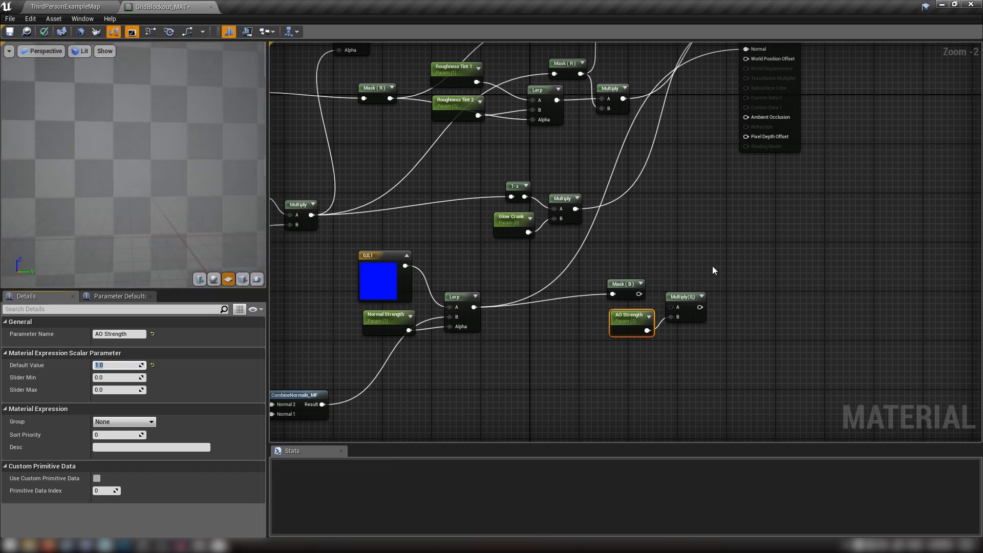
Step: Connect Mask (B) to the AO Multiply's A input and the Multiply's output to the material's Ambient Occlusion
drag(638, 294, 658, 249)
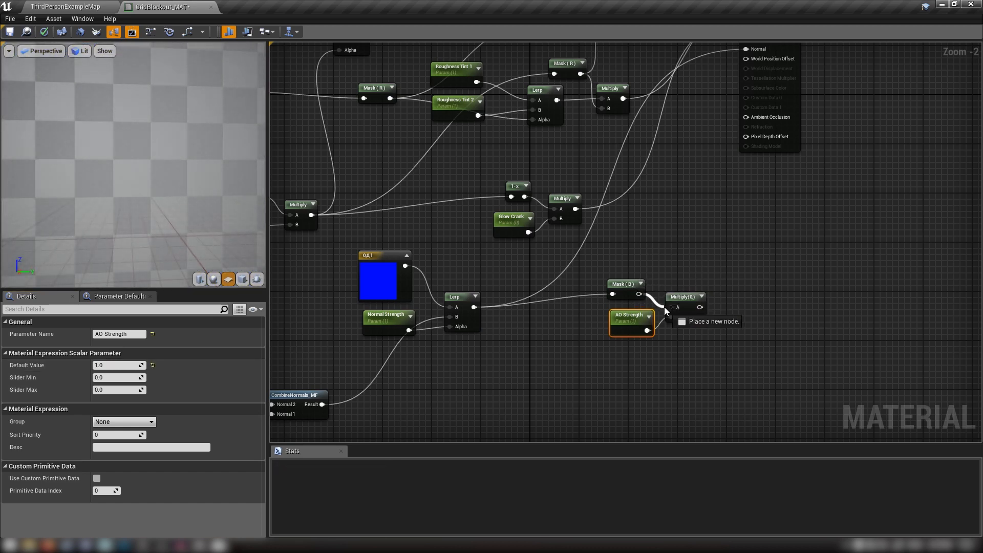
drag(665, 306, 670, 307)
right_drag(670, 307, 623, 345)
drag(645, 345, 703, 156)
right_drag(686, 171, 758, 274)
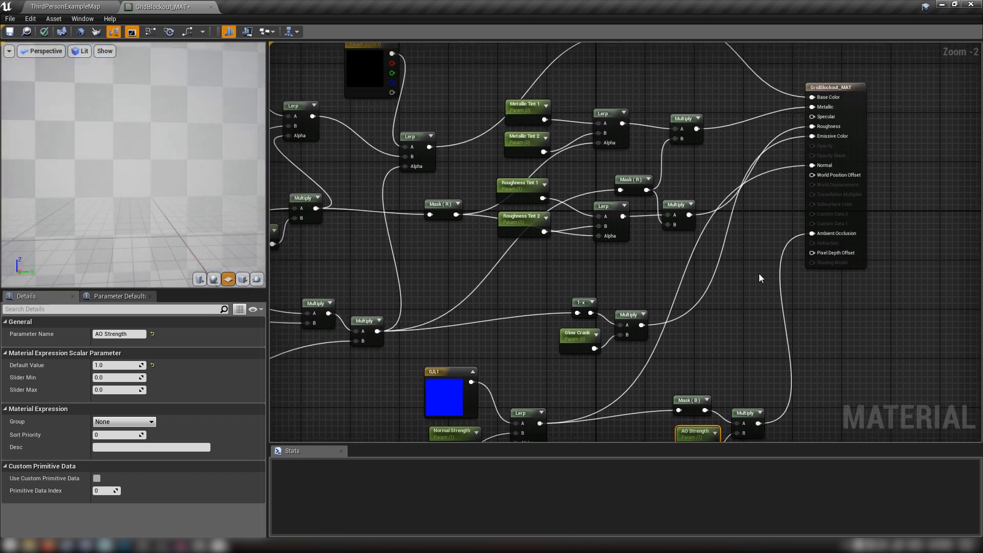
Step: Shift the UV, grid Texture Sample and CombineNormals_MF nodes together away from the tint nodes to space out the graph
scroll(440, 259, down, 5)
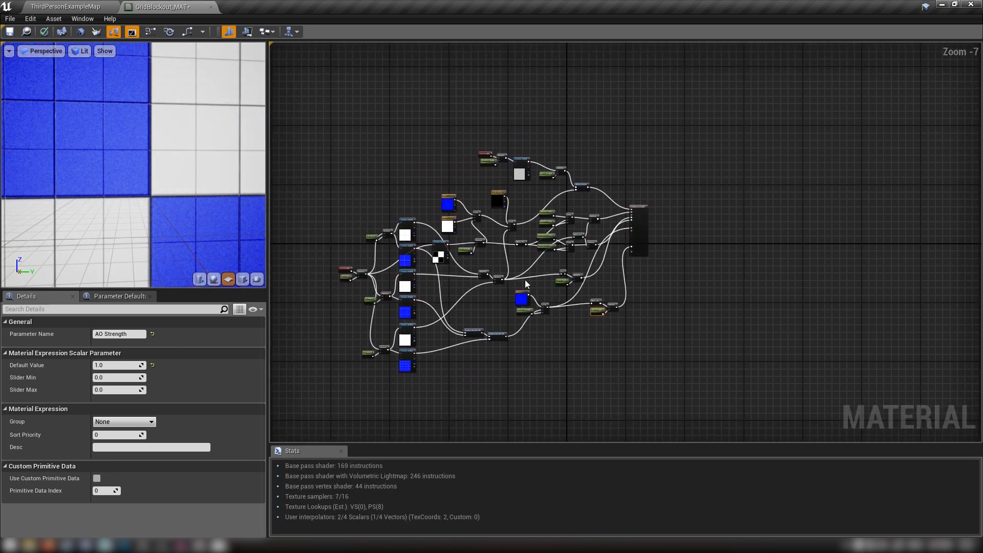
scroll(512, 281, up, 1)
scroll(471, 294, up, 1)
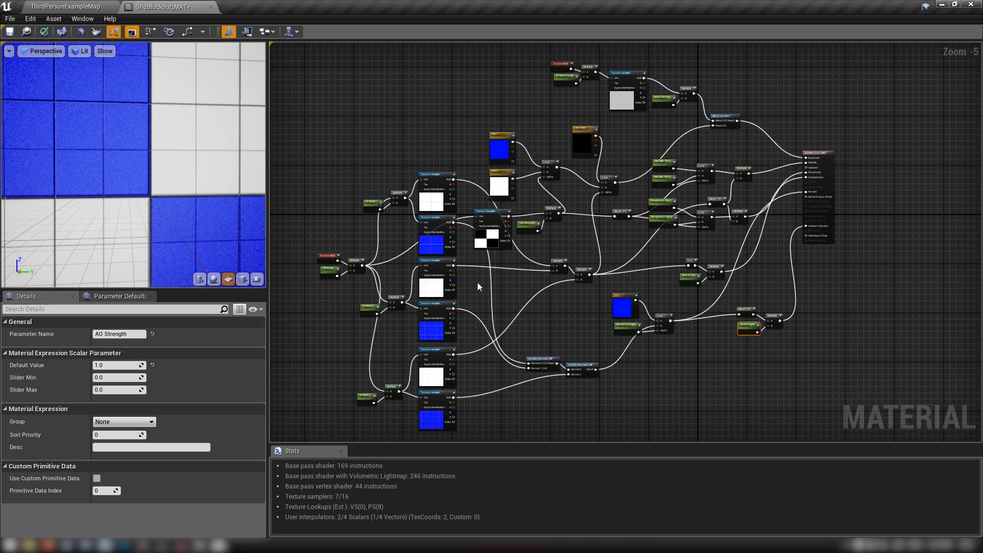
right_drag(492, 296, 503, 284)
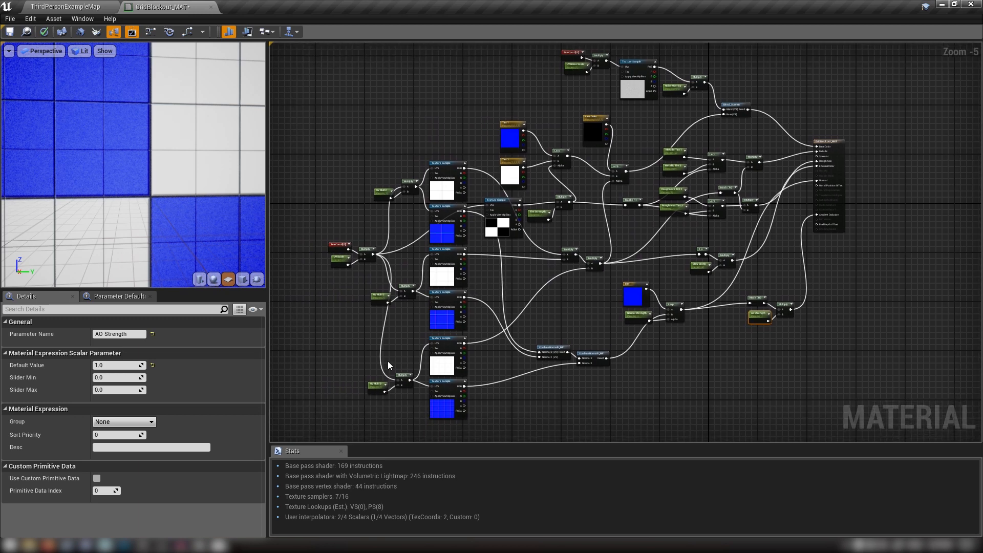
drag(380, 255, 379, 365)
drag(542, 318, 522, 308)
click(562, 362)
right_drag(562, 363, 526, 368)
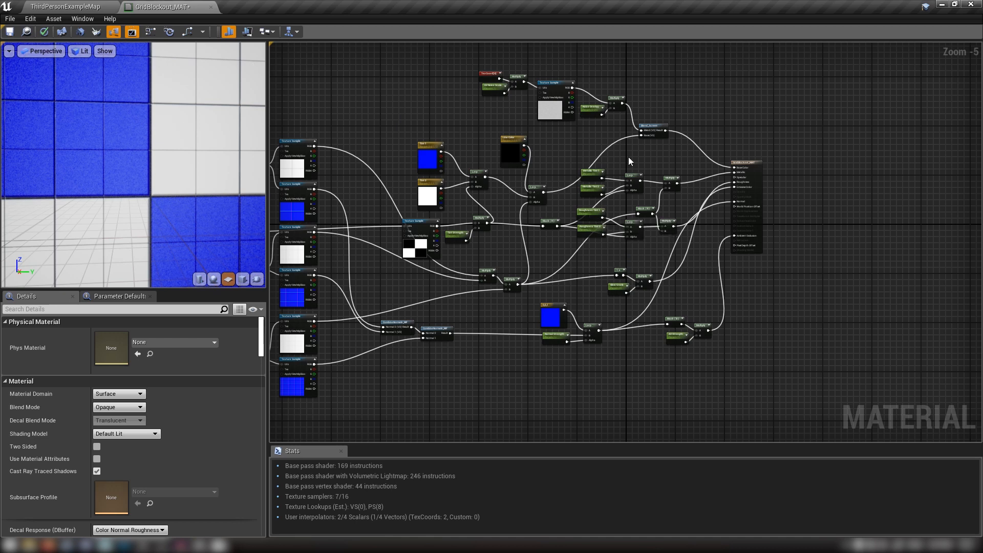
Step: Select the tint, grid mask, Line Color, Lerp and line Multiply nodes and move them away from the metallic and roughness nodes
scroll(589, 164, up, 2)
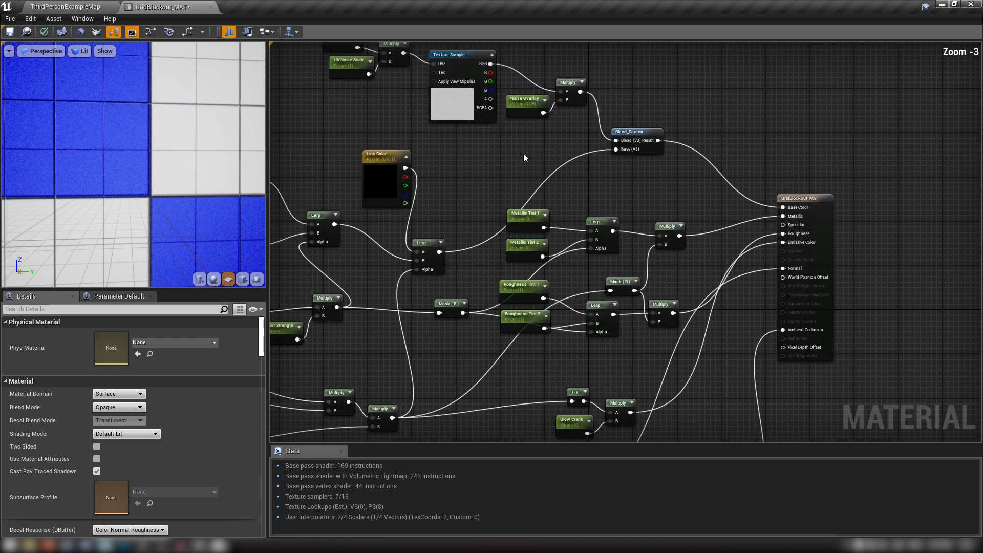
drag(476, 155, 659, 228)
right_drag(647, 226, 708, 176)
drag(425, 201, 582, 282)
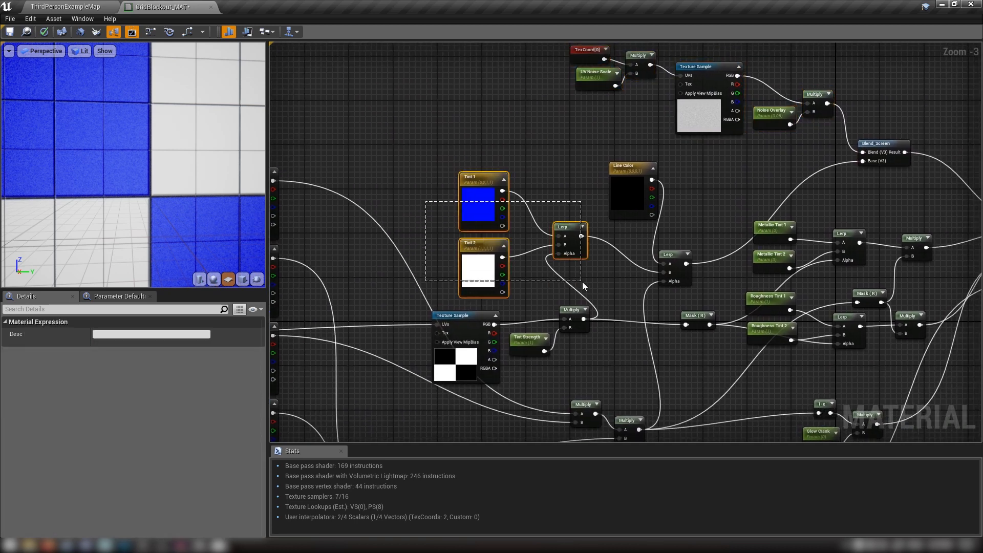
shift+drag(464, 333, 462, 308)
right_drag(650, 201, 508, 203)
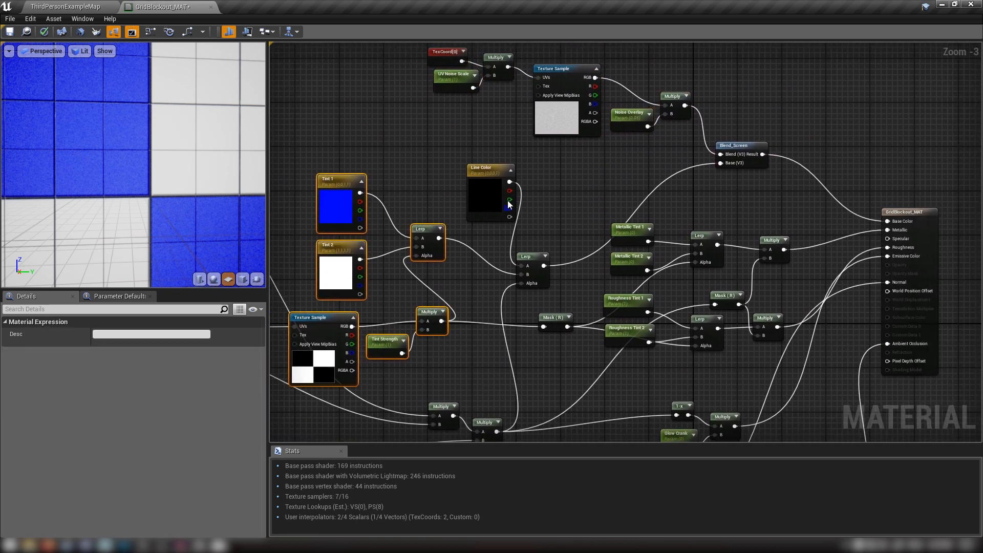
right_drag(510, 300, 516, 261)
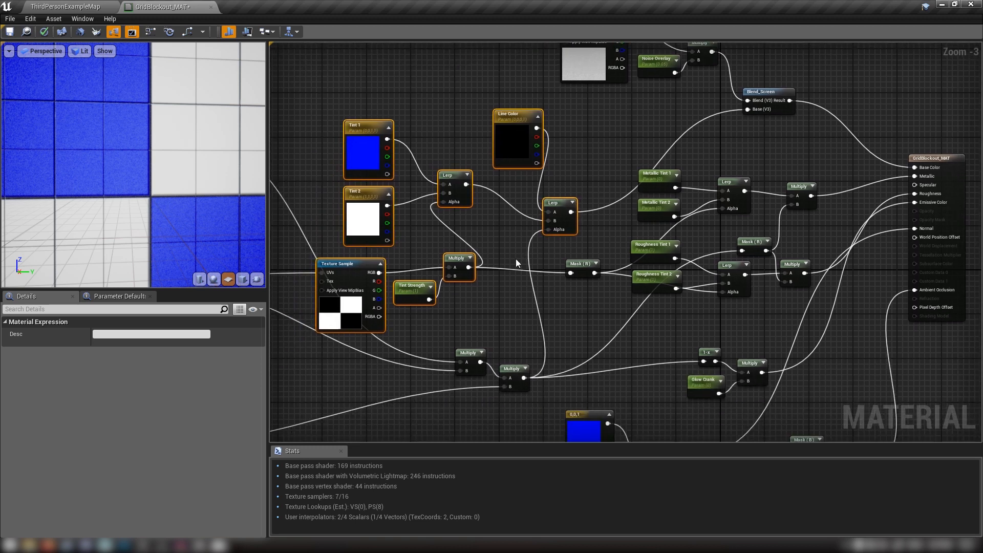
shift+drag(519, 378, 519, 378)
right_drag(501, 305, 595, 311)
drag(648, 209, 593, 154)
Step: Raise the two line Multiply nodes to just below Tint Strength and nudge the whole tint and line group into place
drag(487, 271, 634, 346)
drag(551, 322, 535, 283)
right_drag(562, 220, 590, 287)
drag(367, 153, 655, 373)
drag(619, 232, 597, 261)
Step: Trace the noise nodes through Blend_Screen to Base Color and move the tint Mask (R) below Roughness Tint 2
right_drag(614, 249, 435, 302)
drag(436, 94, 626, 198)
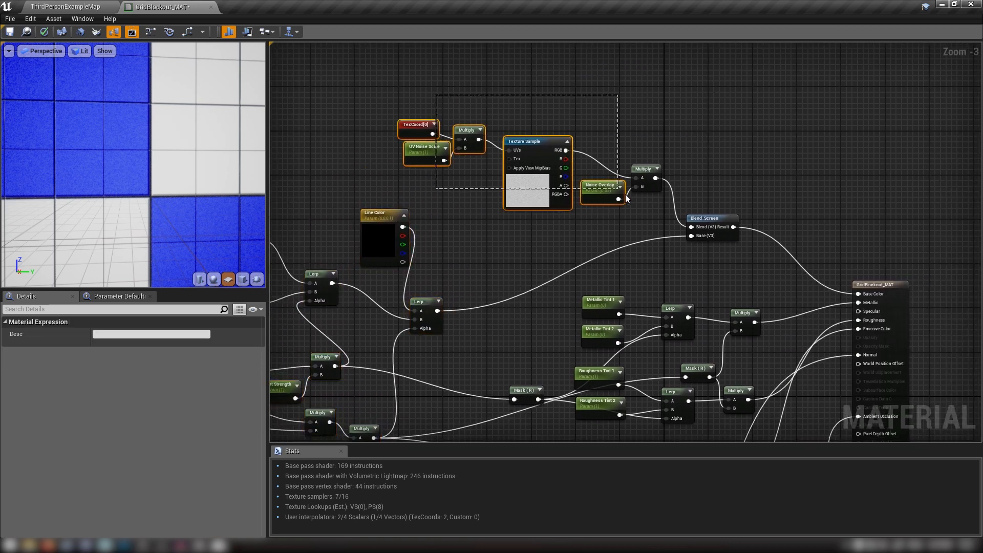
right_drag(523, 262, 627, 226)
drag(795, 157, 771, 189)
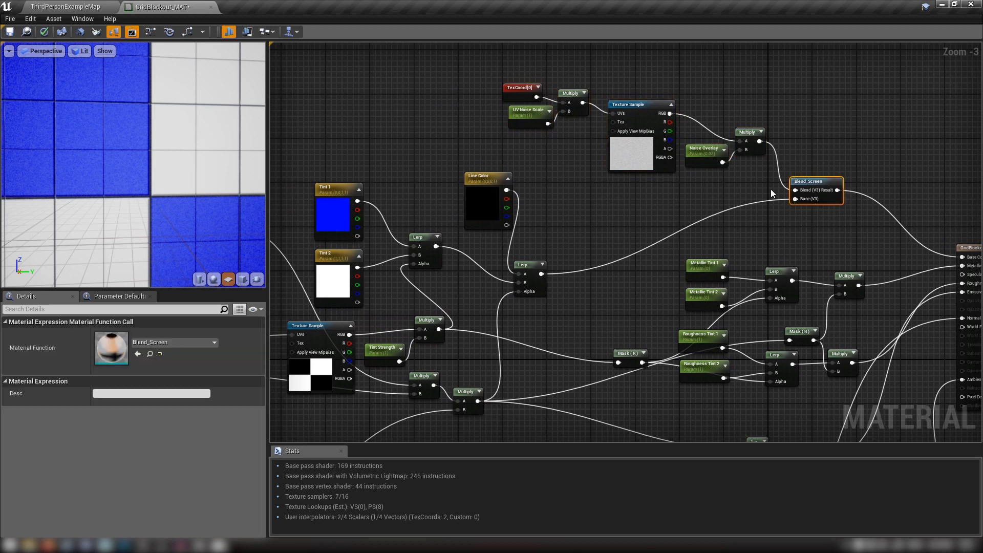
right_drag(815, 215, 648, 169)
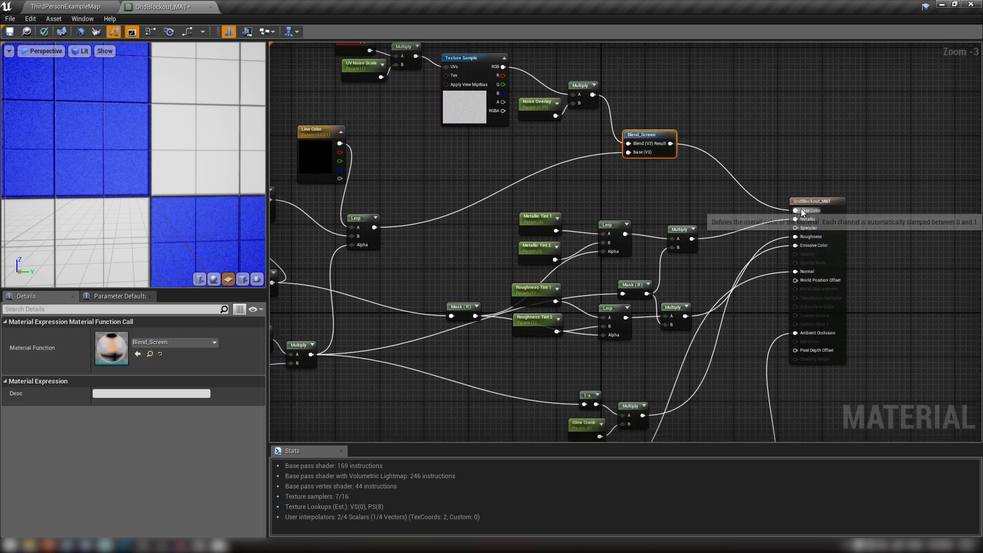
right_drag(493, 294, 562, 251)
drag(537, 276, 586, 326)
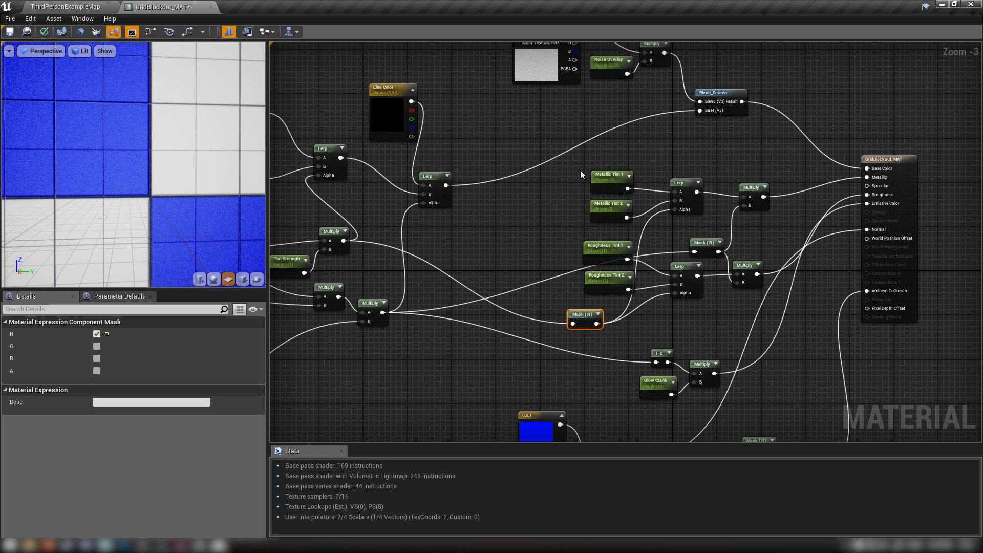
Step: Examine the metallic and roughness node groups and trace them back to the Grid_2x2_Mask texture sample
right_drag(698, 193, 684, 185)
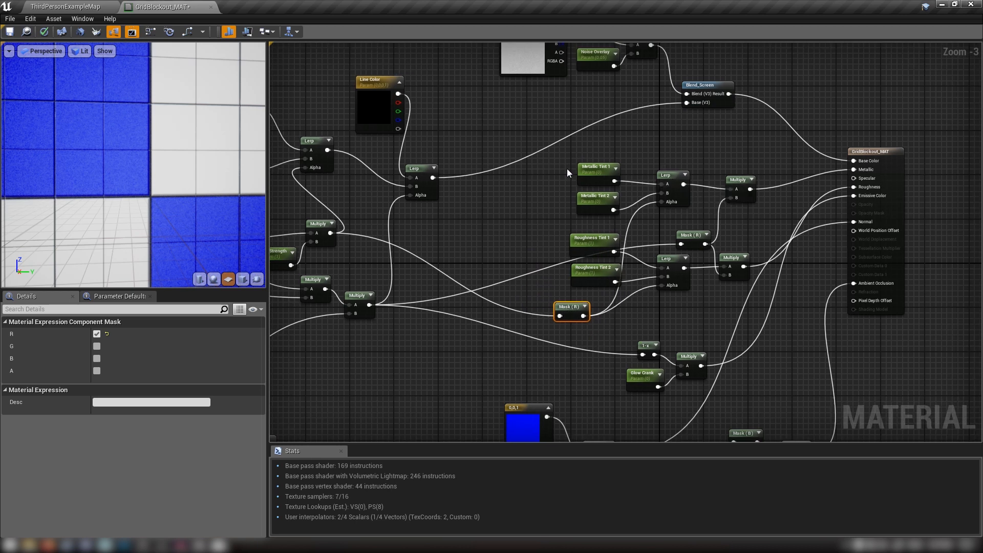
drag(548, 158, 753, 214)
drag(547, 230, 693, 260)
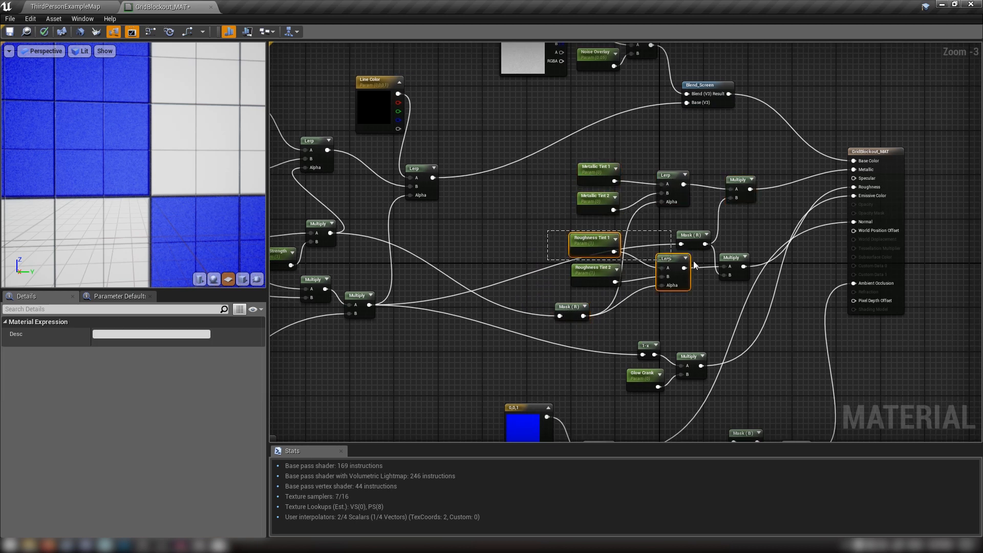
right_drag(450, 226, 649, 201)
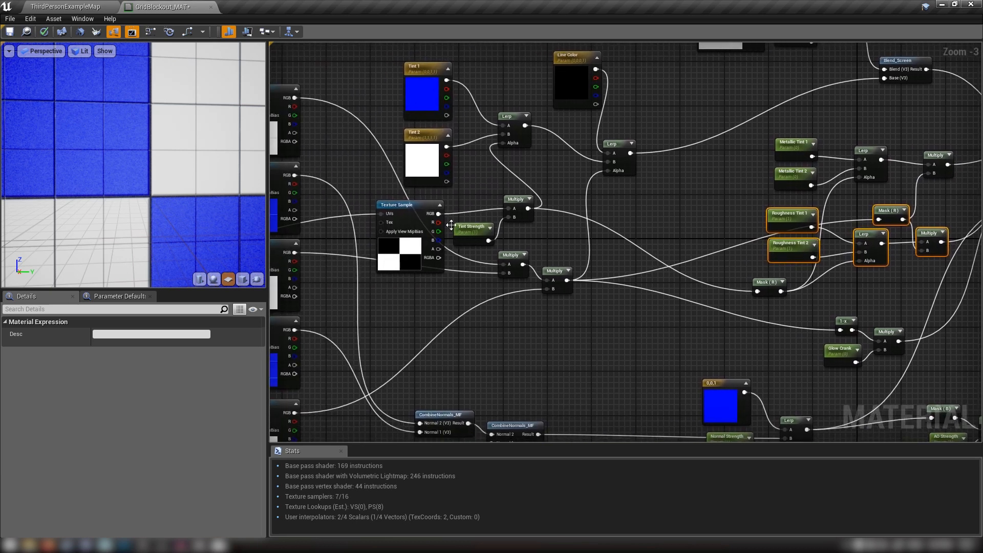
click(409, 229)
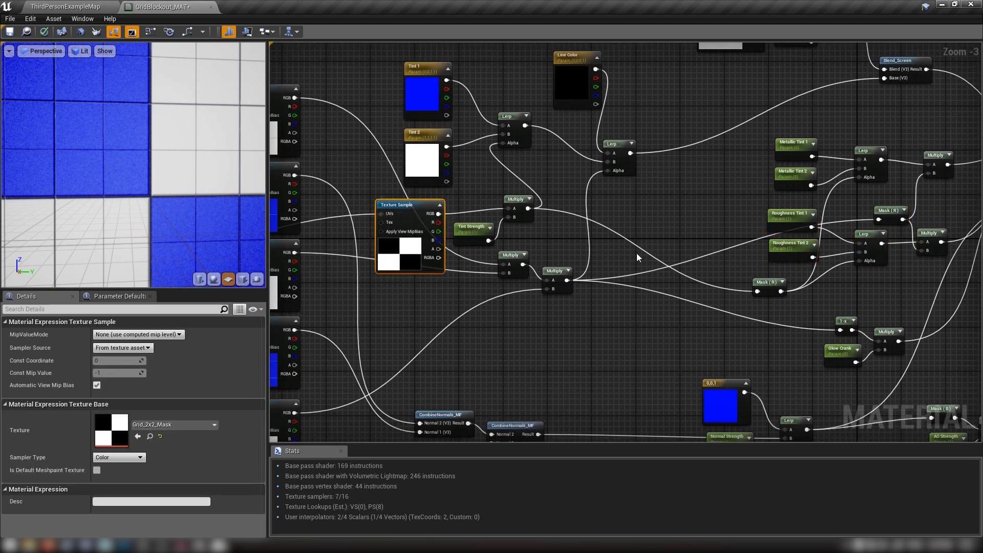
right_drag(637, 253, 557, 235)
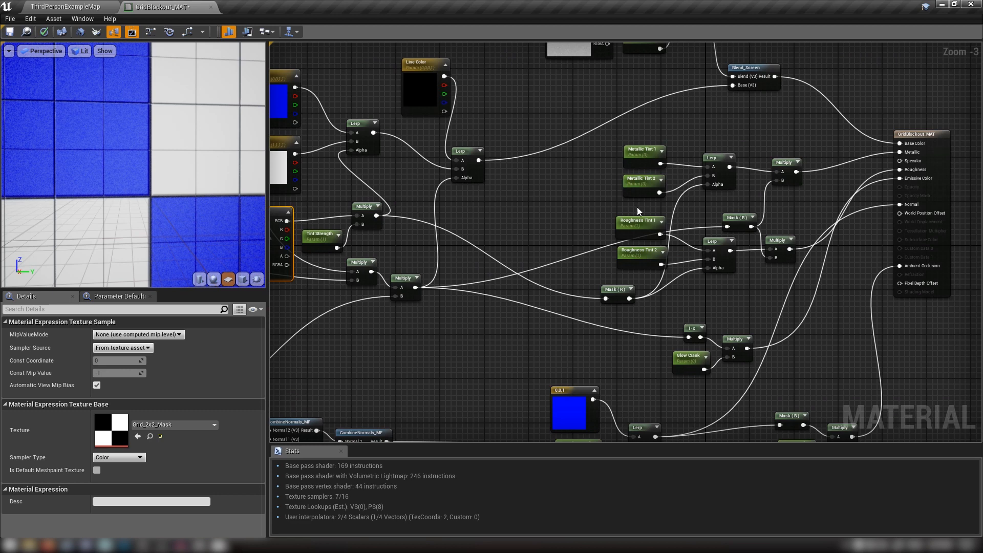
right_drag(637, 207, 701, 208)
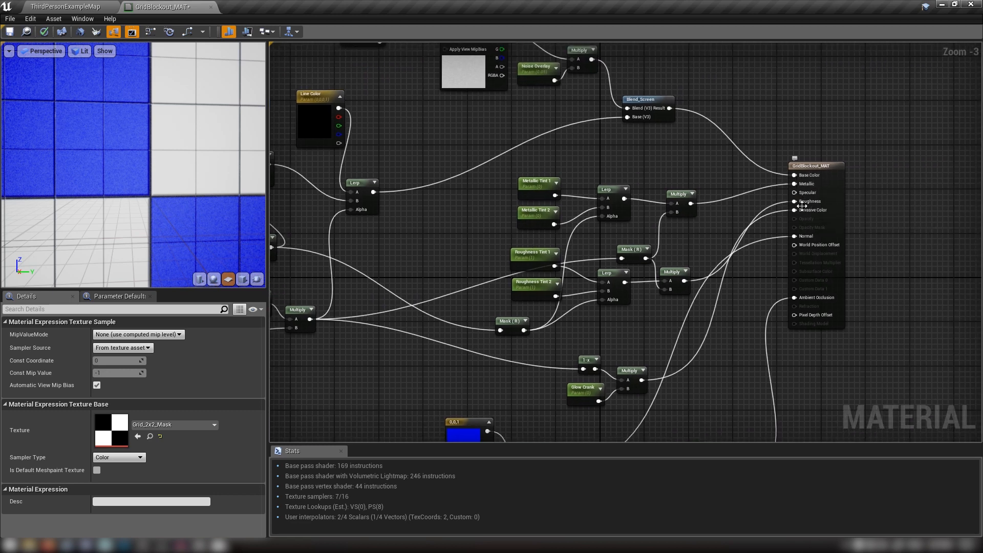
Step: Move the OneMinus, Glow Crank and Multiply nodes up below the roughness Lerp and raise both CombineNormals_MF nodes slightly
right_drag(625, 361, 652, 289)
drag(664, 321, 693, 278)
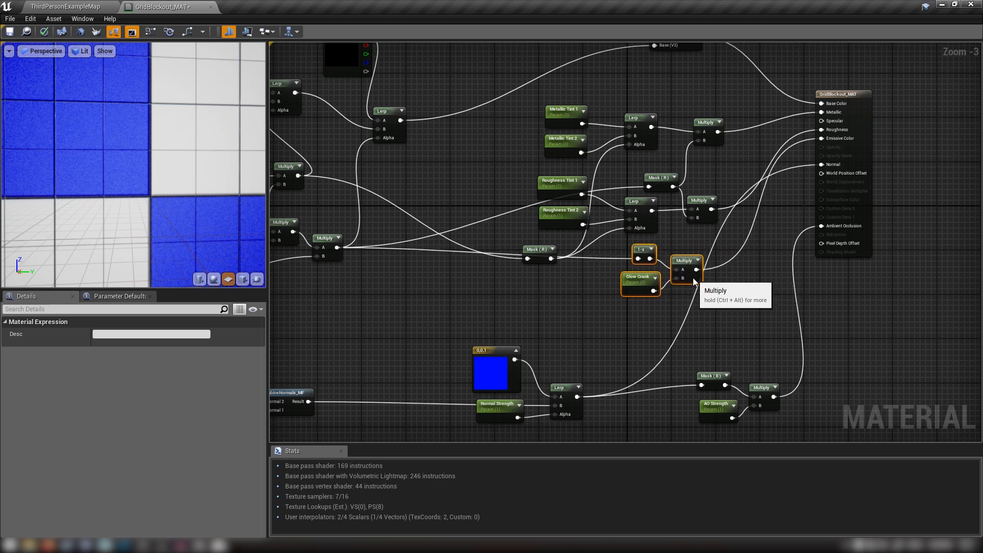
right_drag(668, 323, 878, 160)
right_drag(420, 201, 627, 254)
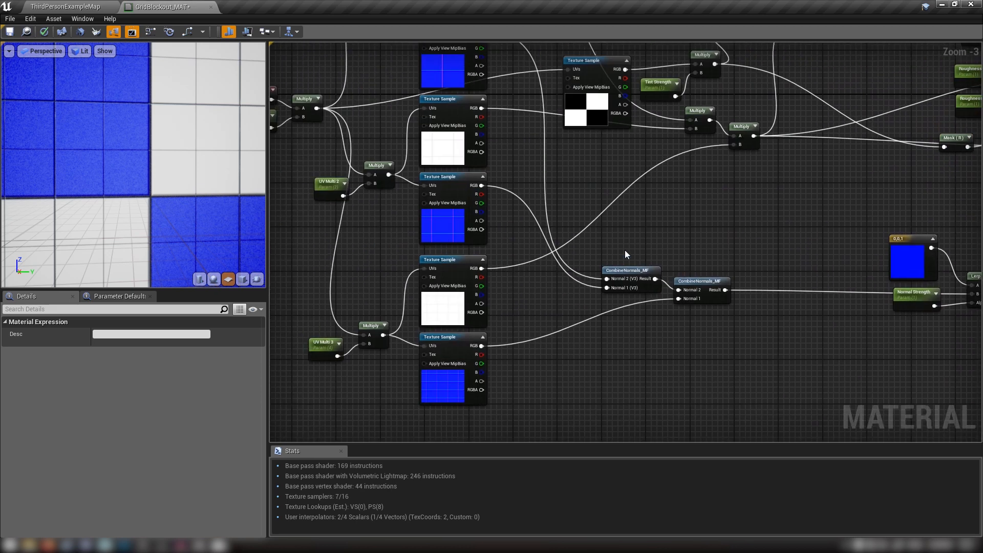
drag(627, 254, 683, 261)
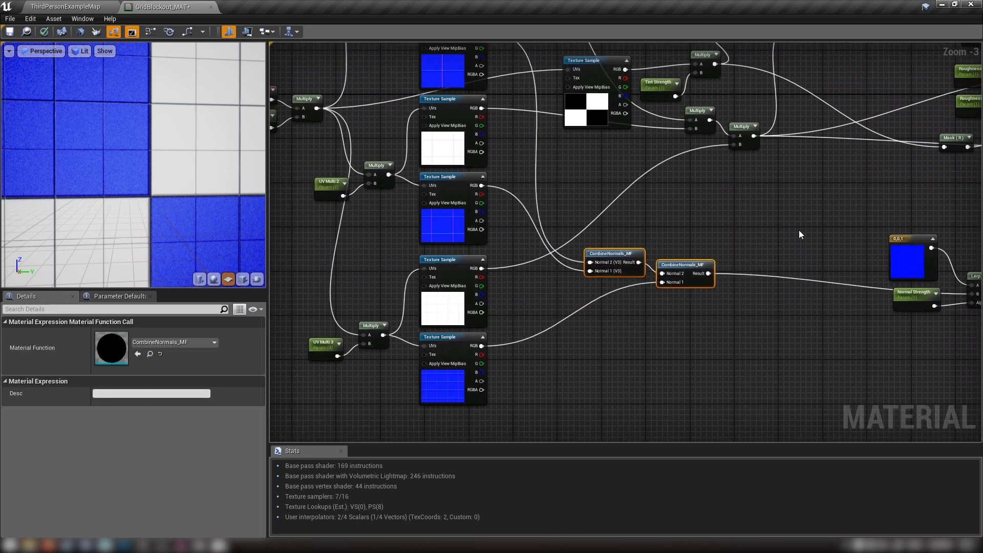
Step: Lower both CombineNormals_MF nodes slightly and move the 0,0,1 constant, Normal Strength and Lerp nodes close beside them
right_drag(783, 232, 551, 246)
drag(596, 241, 600, 283)
drag(491, 274, 643, 331)
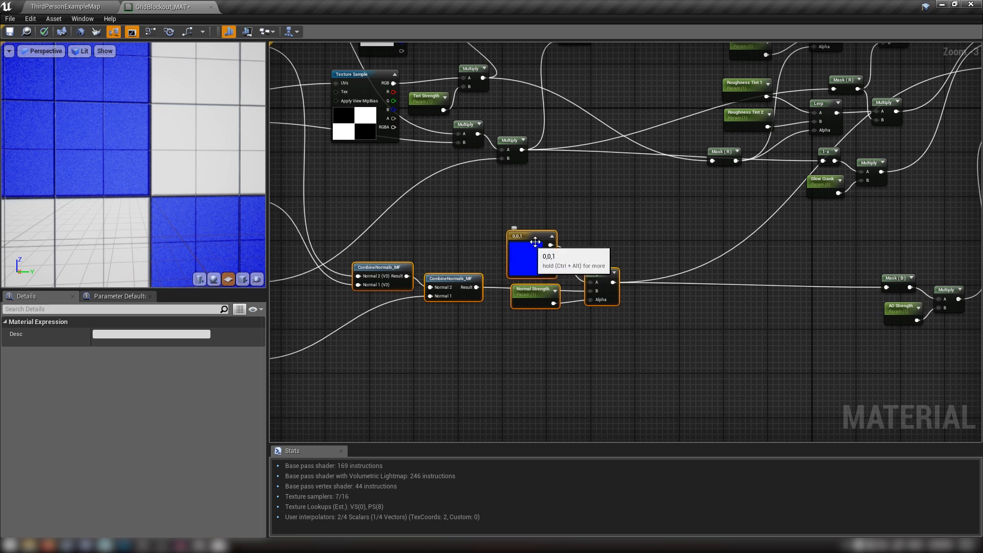
right_drag(524, 250, 402, 262)
Step: Move the Mask (B), AO Strength and Multiply nodes up to just below the Glow Crank group
right_drag(477, 259, 477, 353)
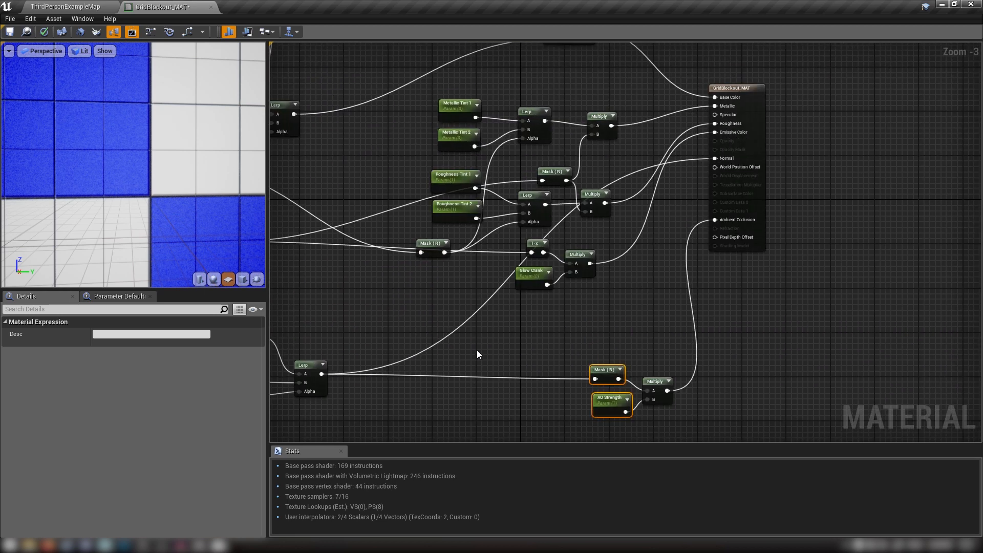
drag(560, 333, 680, 431)
drag(669, 354, 619, 304)
right_drag(462, 345, 618, 361)
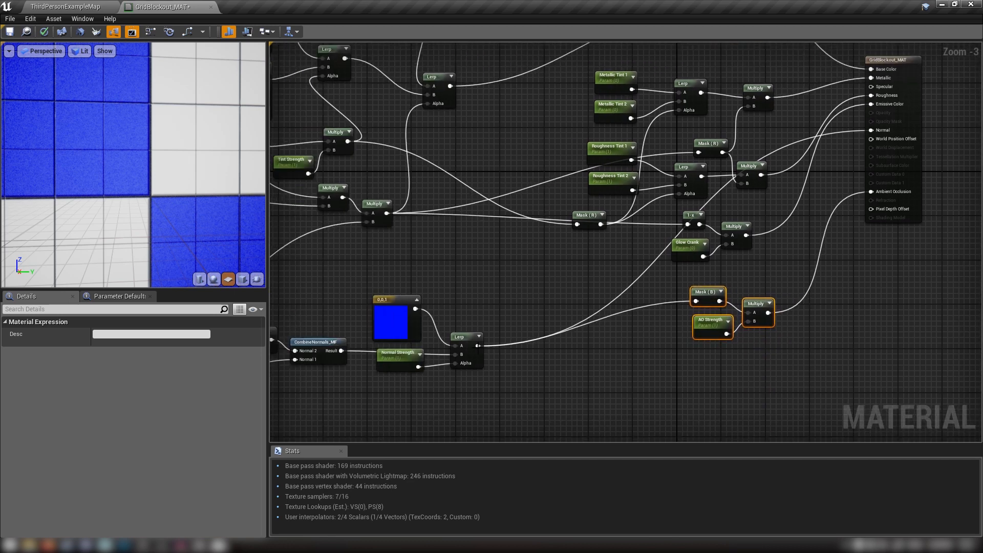
Step: Check the tidied graph from the normal Lerp to the material output and save GridBlockout_MAT
right_drag(417, 346, 290, 314)
right_drag(566, 299, 567, 334)
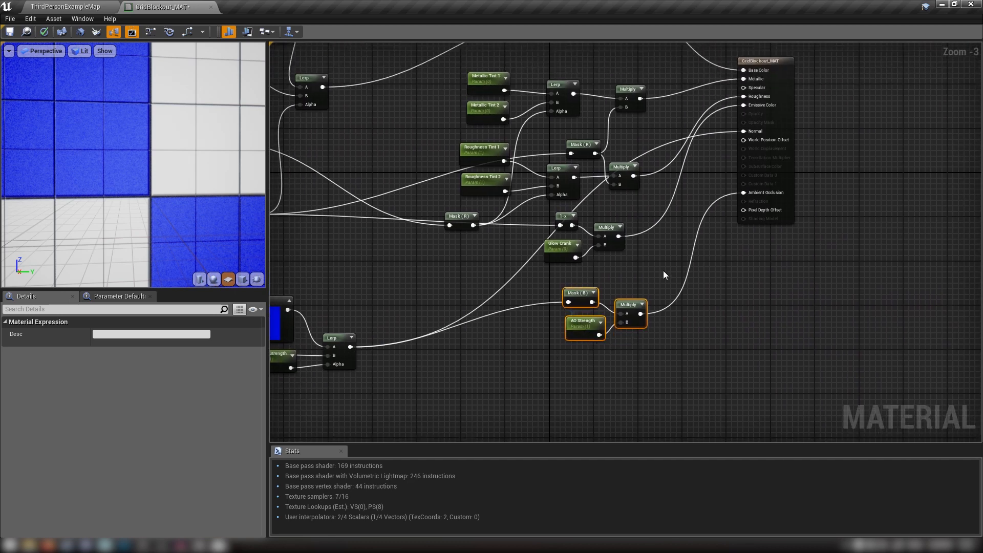
right_drag(662, 270, 621, 314)
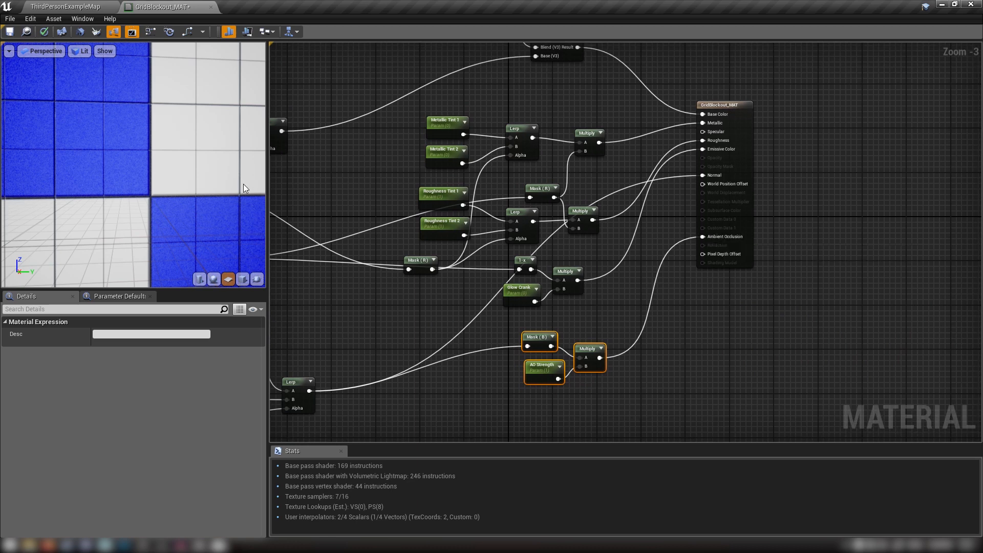
right_drag(365, 184, 487, 235)
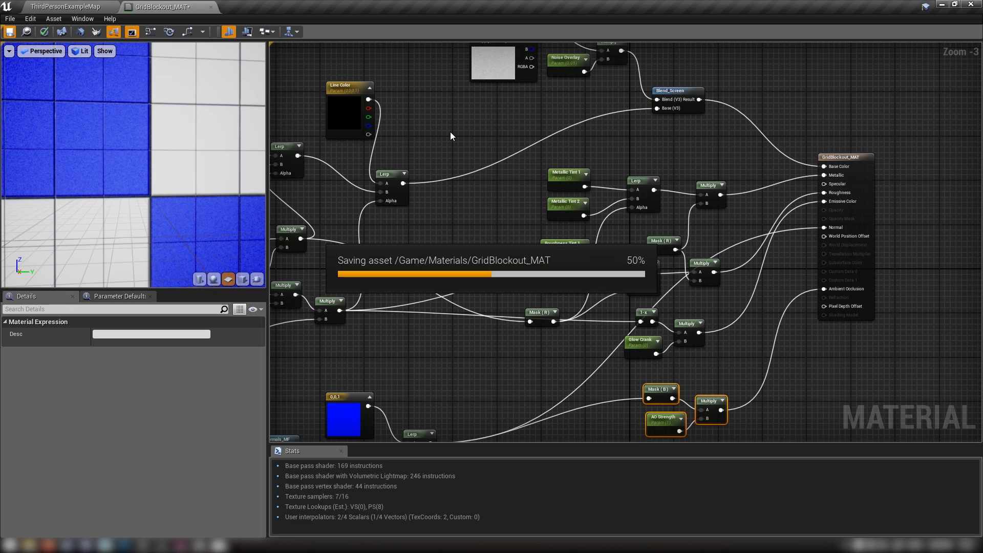
Step: Switch to ThirdPersonExampleMap and create a material instance of GridBlockout_MAT in the Materials folder
click(80, 4)
scroll(47, 471, up, 8)
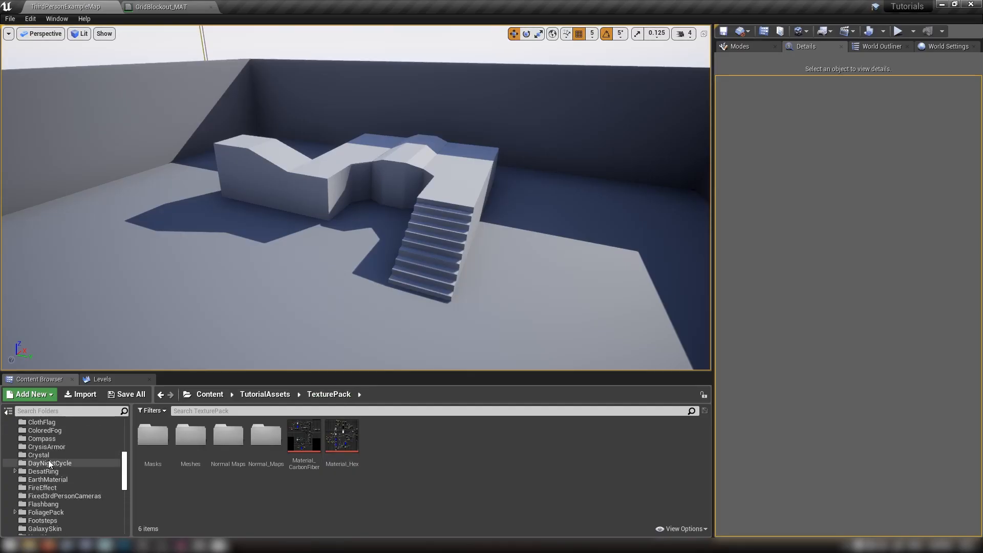
scroll(47, 471, up, 2)
click(36, 496)
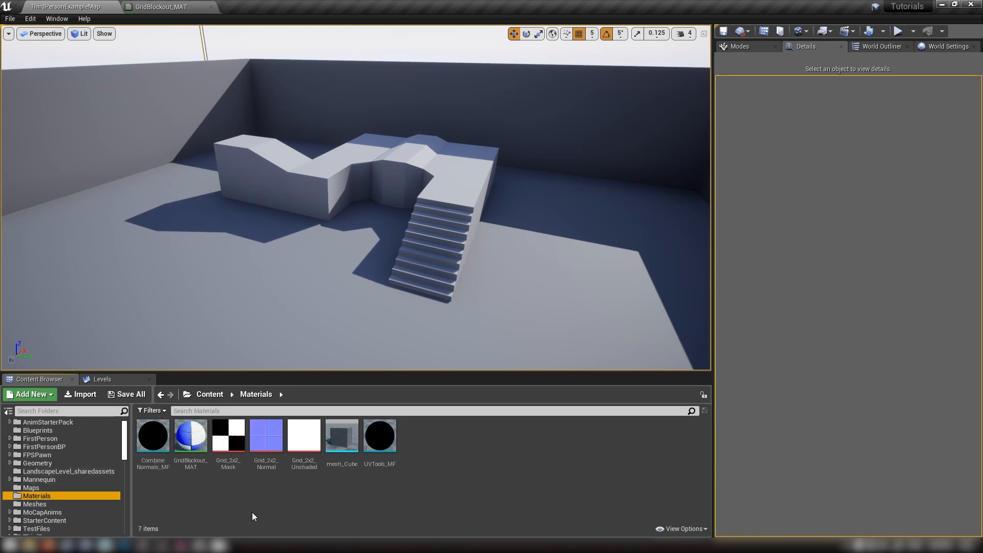
right_click(189, 437)
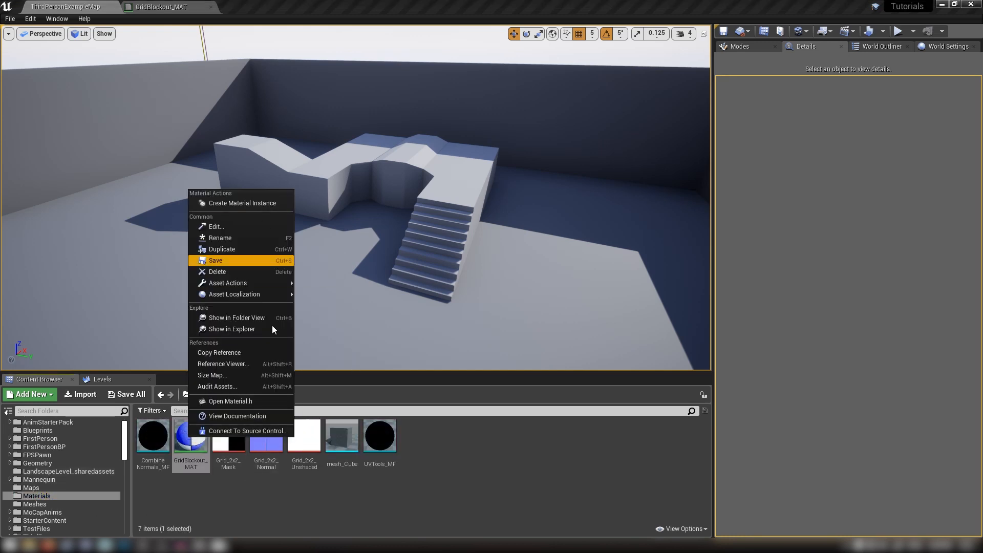
mouse_move(227, 283)
click(224, 203)
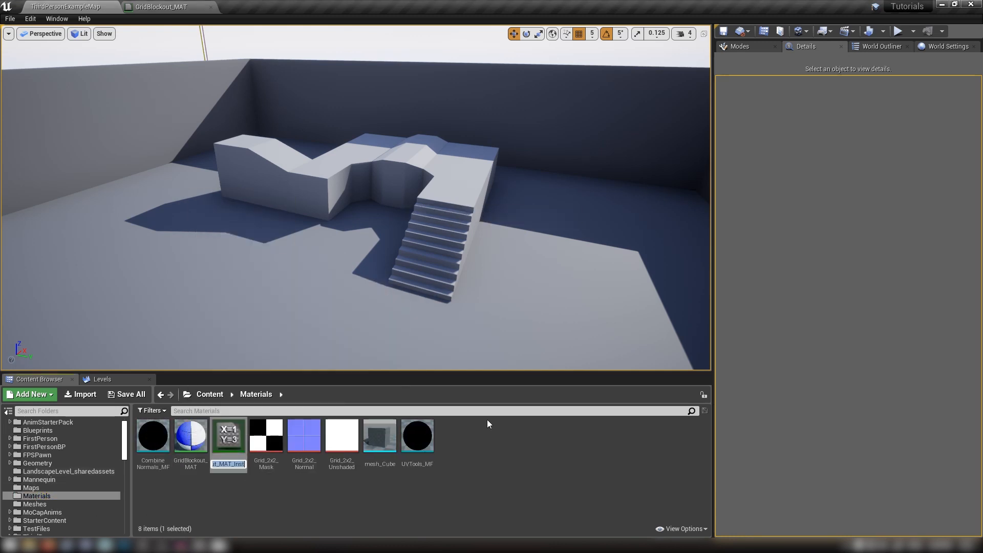
Step: Place mesh_Cube in front of the ramp structure, drop it onto the floor and apply GridBlockout_MAT_Inst to it
click(381, 443)
drag(381, 443, 204, 123)
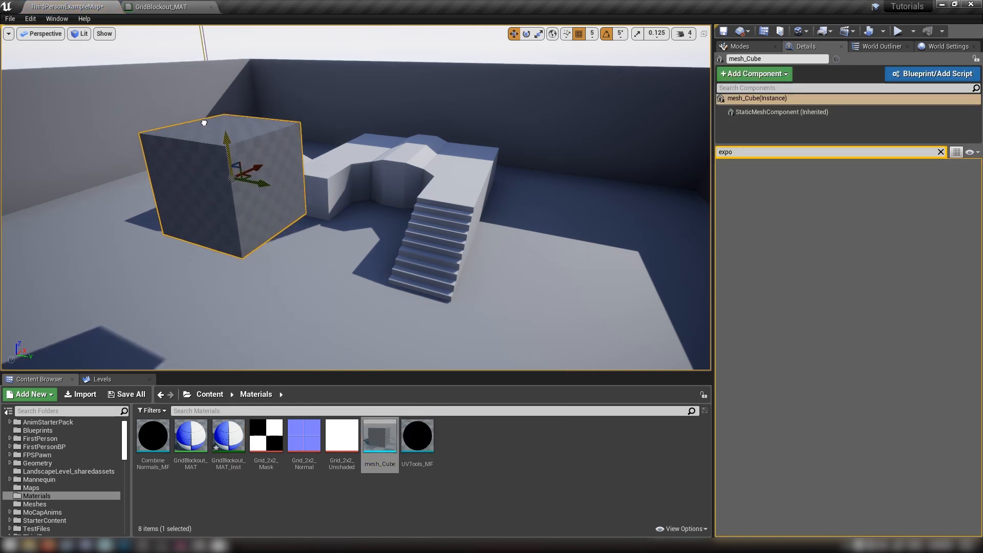
key(End)
mouse_move(328, 309)
alt+mouse_down()
mouse_move(381, 276)
mouse_move(327, 310)
alt+mouse_up()
key(f)
alt+drag(510, 291, 504, 246)
key(Escape)
drag(224, 440, 363, 231)
alt+drag(291, 255, 435, 228)
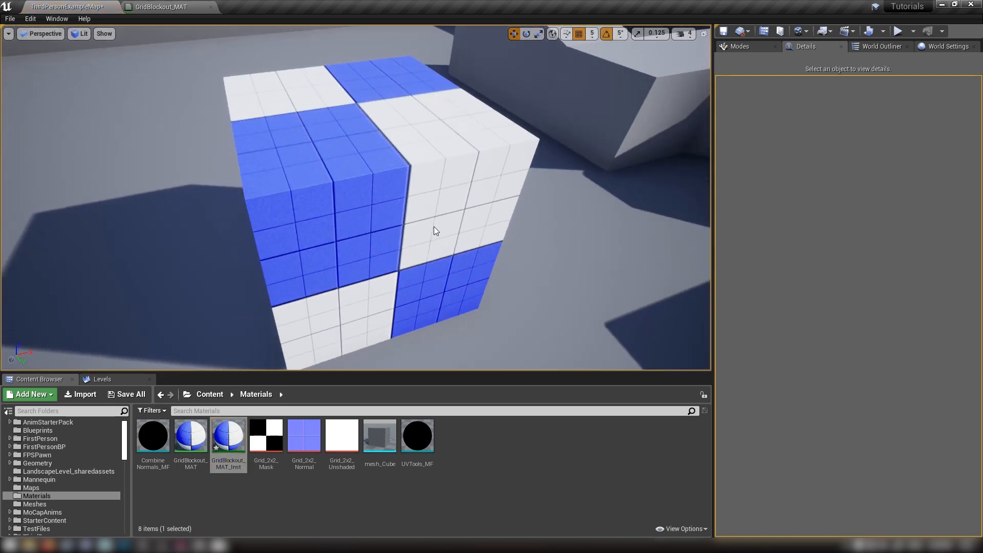
Step: Open GridBlockout_MAT_Inst and float its editor as a smaller window beside the cube in the level
double_click(228, 438)
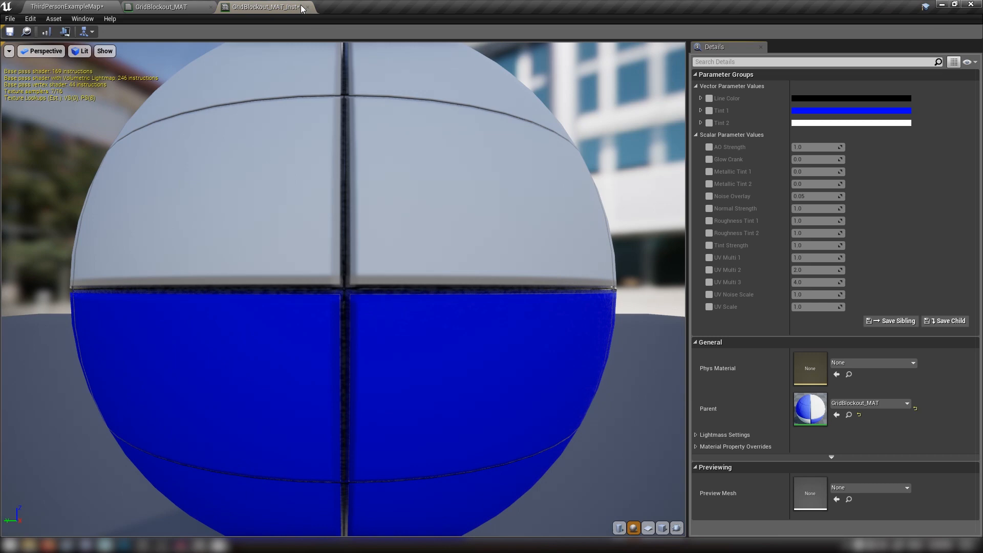
drag(293, 7, 556, 105)
click(97, 7)
drag(661, 110, 717, 44)
drag(762, 279, 763, 485)
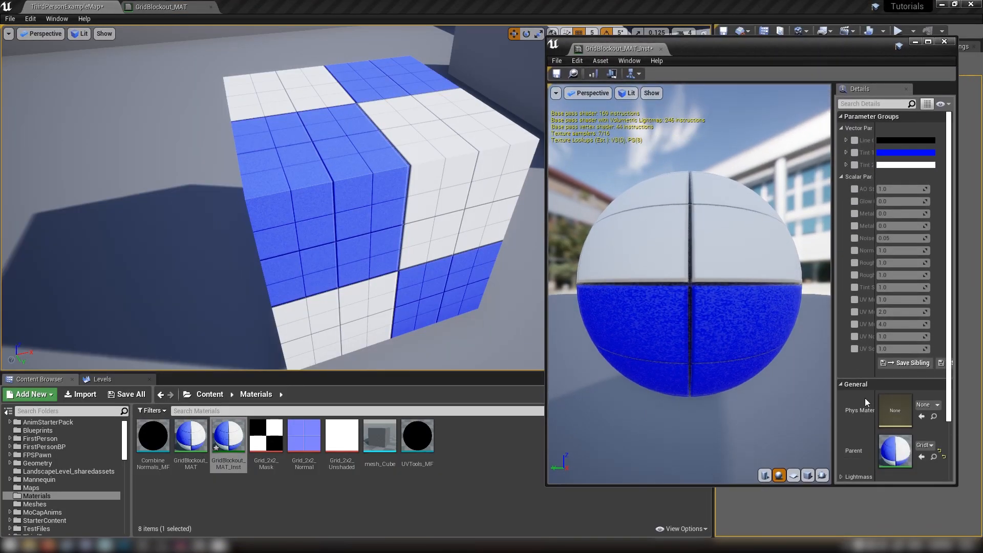
Step: Enable the overrides for all scalar parameters and for Tint 2, Tint 1 and Line Color in the material instance
click(854, 348)
click(854, 336)
click(854, 324)
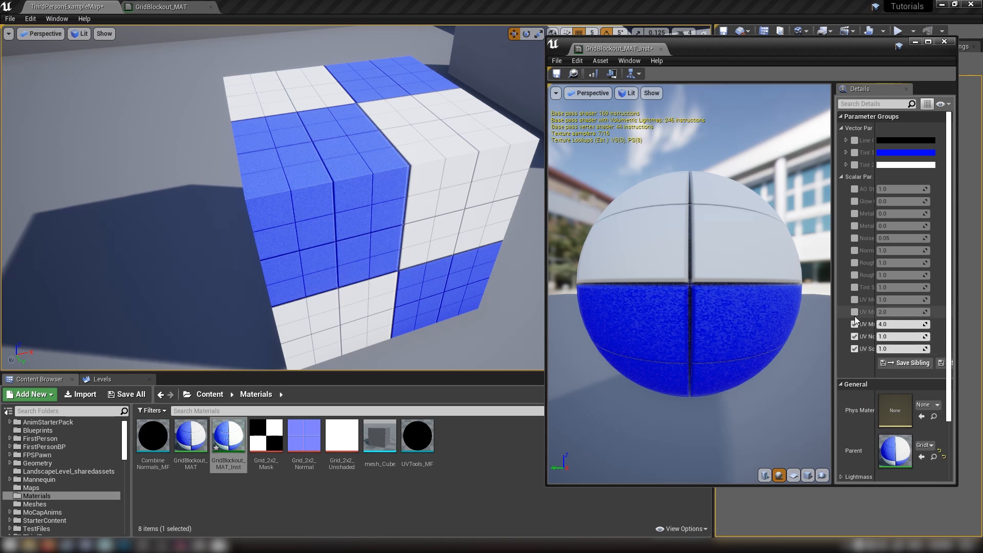
click(854, 312)
click(854, 300)
click(854, 288)
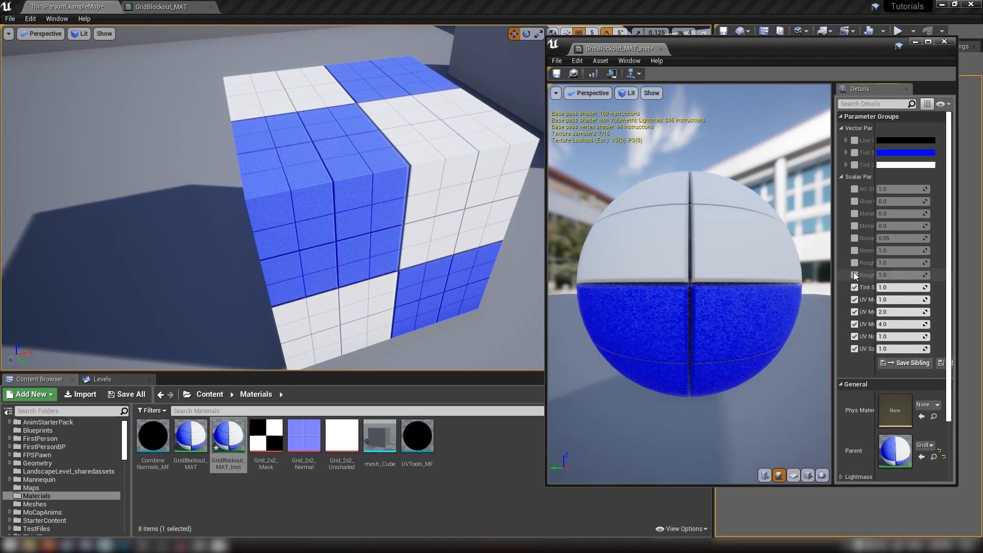
click(854, 251)
click(854, 238)
click(854, 225)
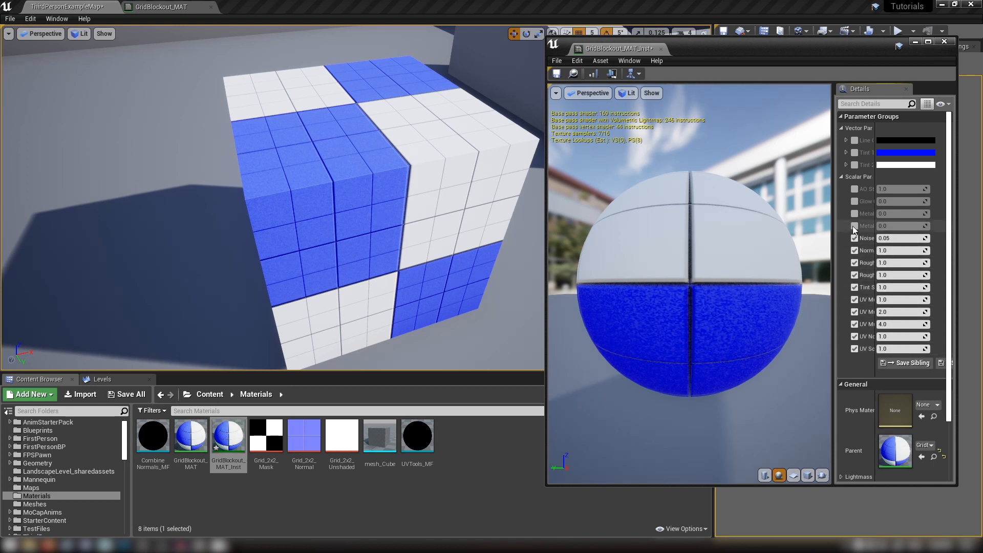
click(854, 213)
click(853, 164)
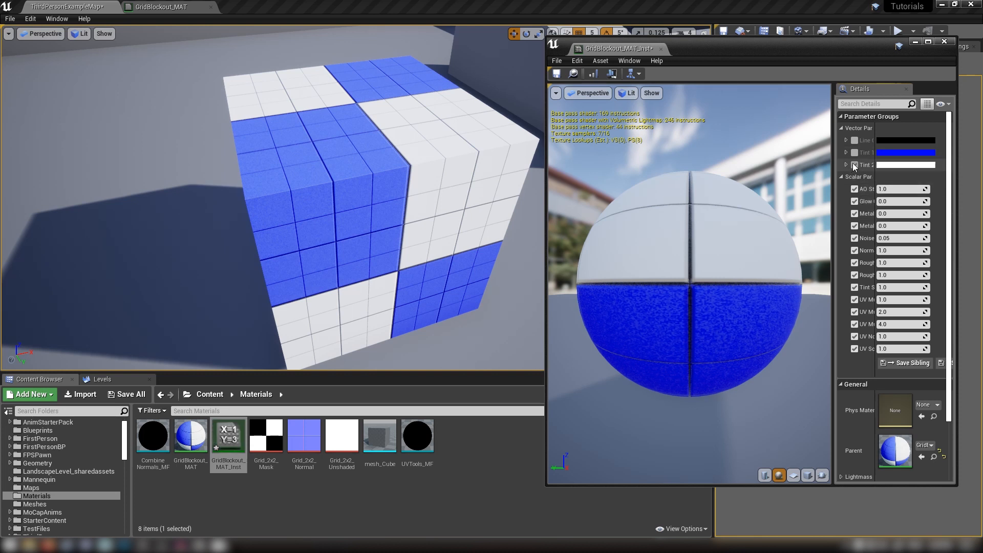
click(854, 152)
click(854, 140)
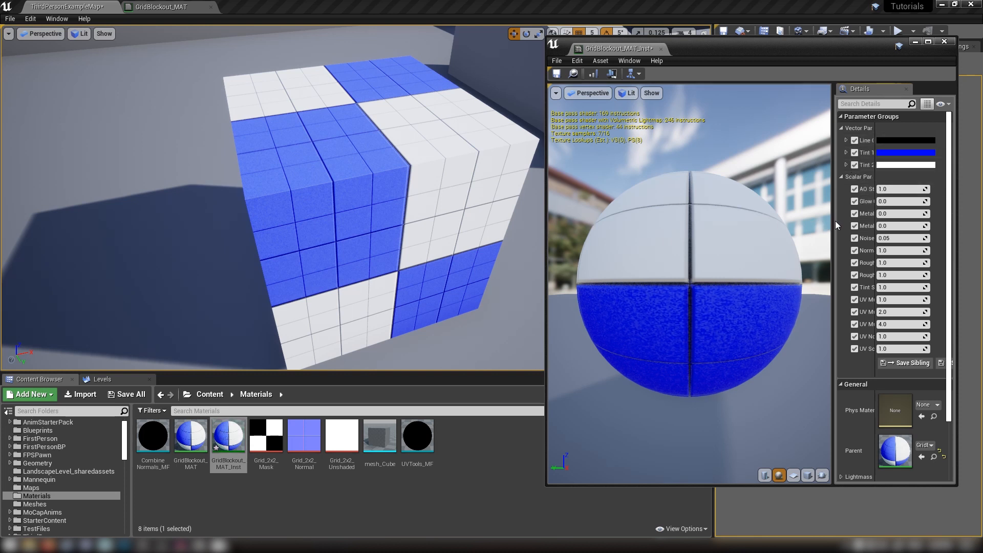
Step: Widen the instance's parameter area to show the full parameter names and turn the level view around the cube
drag(832, 227, 634, 226)
alt+drag(386, 235, 430, 241)
mouse_move(343, 230)
alt+mouse_down()
mouse_move(287, 226)
mouse_move(343, 230)
alt+mouse_up()
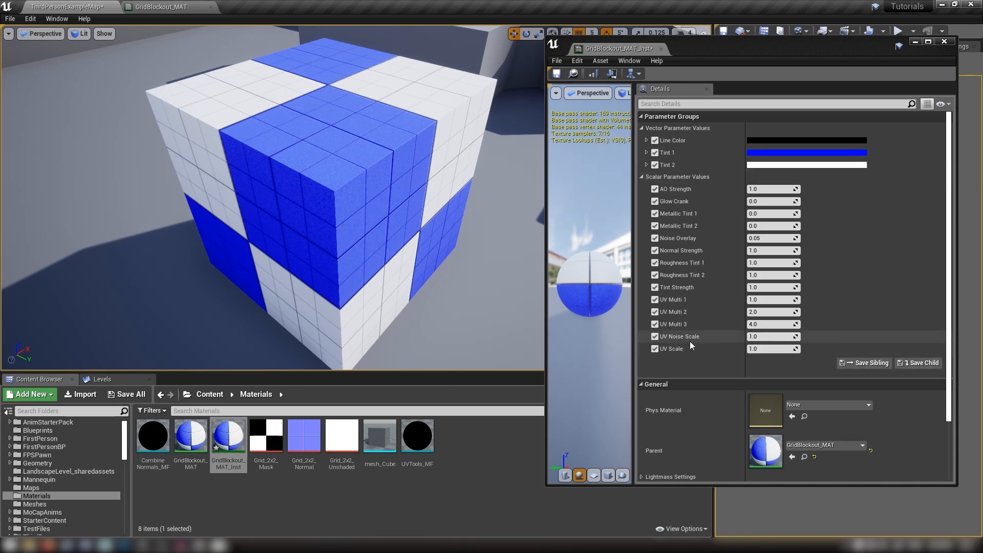
Step: Test UV Scale on the cube with the values 2, 3, 4 and 1, and leave it set to 2
mouse_move(765, 349)
mouse_down()
mouse_move(799, 348)
mouse_move(763, 350)
mouse_up()
key(Return)
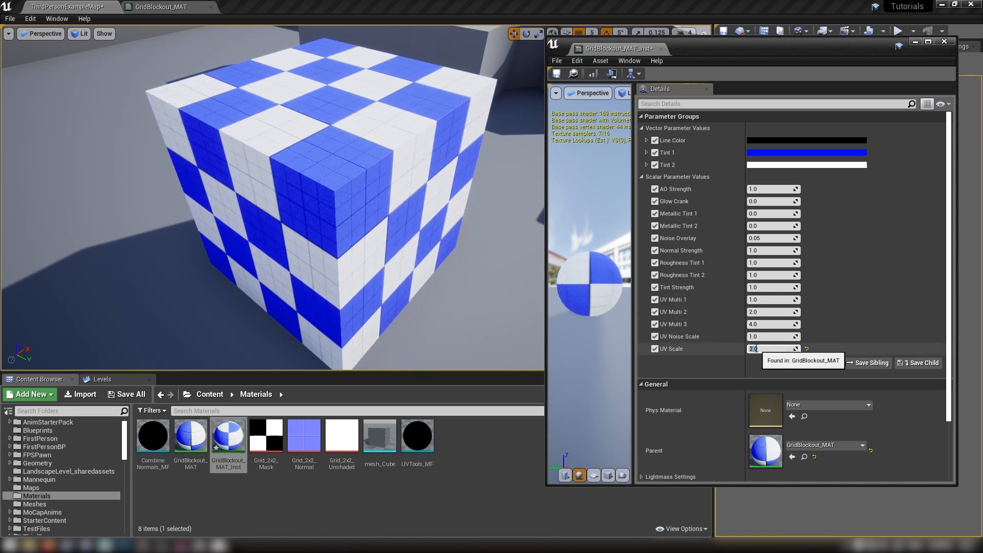
text(3)
key(Return)
text(4)
key(Return)
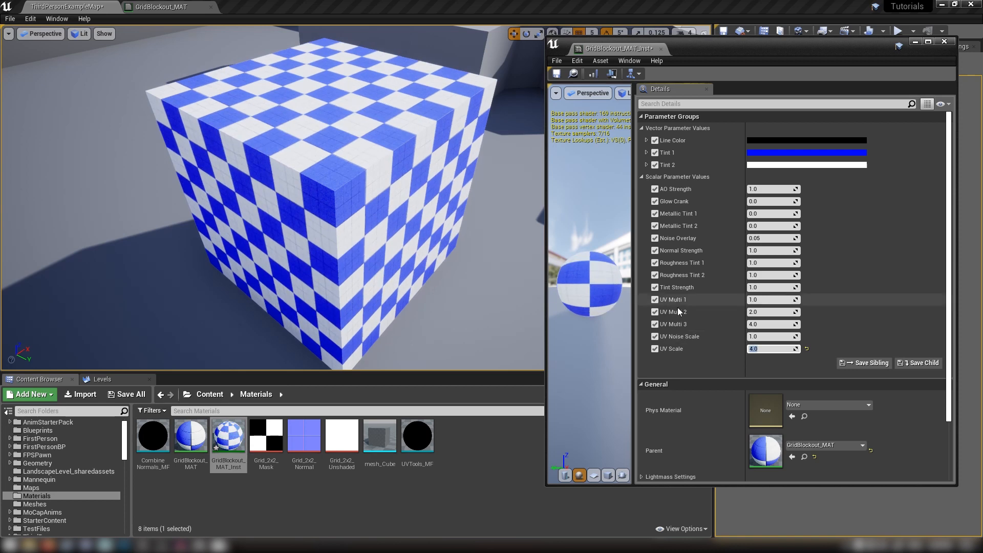
text(1)
key(Return)
key(Return)
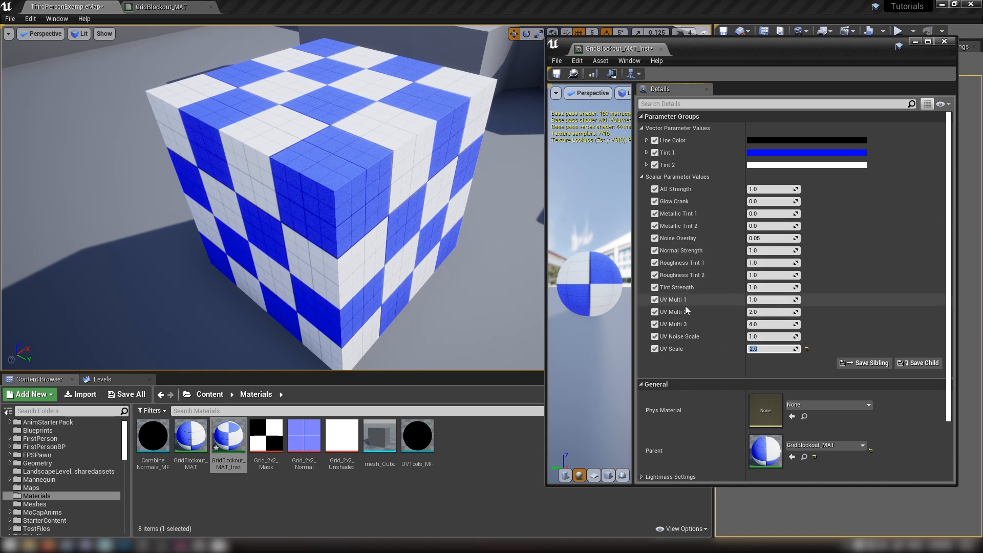
Step: Try raising Tint Strength to about 8, reset it to its default, and set it to 0
drag(758, 287, 778, 287)
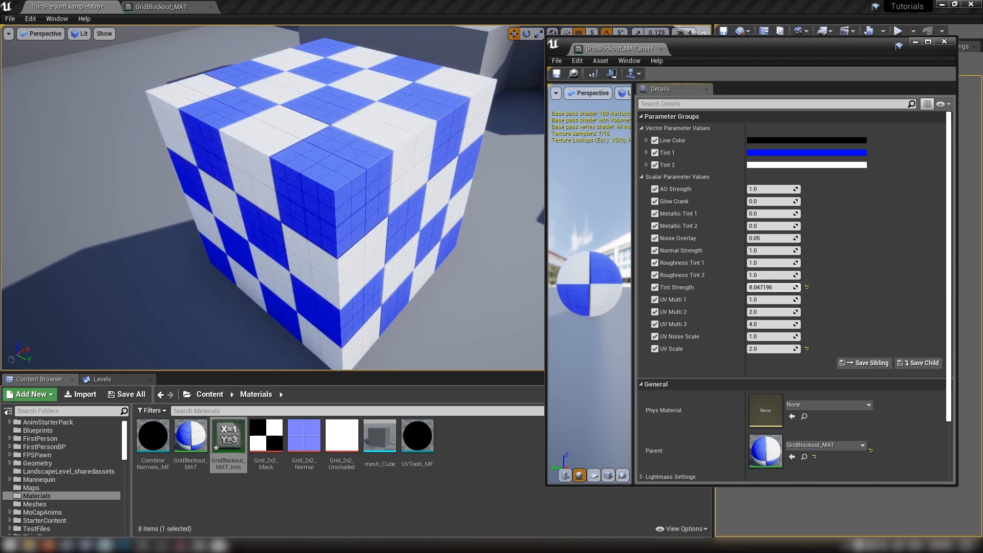
click(807, 288)
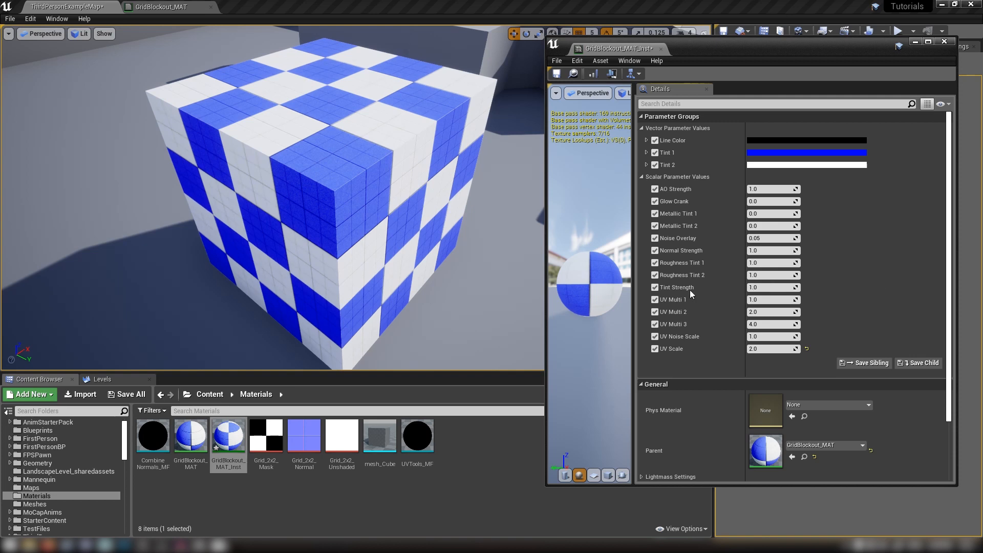
key(Return)
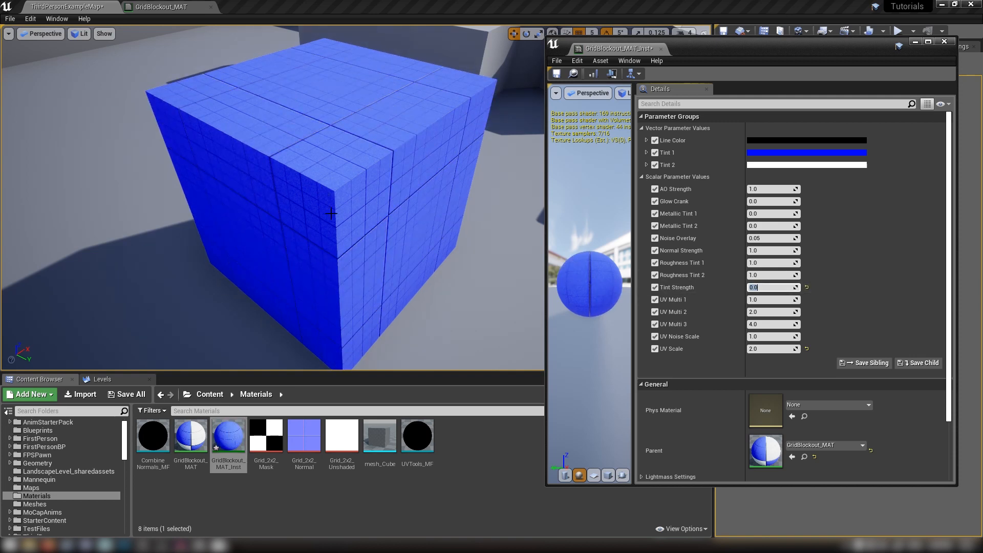
right_drag(332, 212, 302, 215)
Step: Change Tint 1 to yellow, hex sRGB FFDB00FF, and set Tint Strength to 1
click(757, 153)
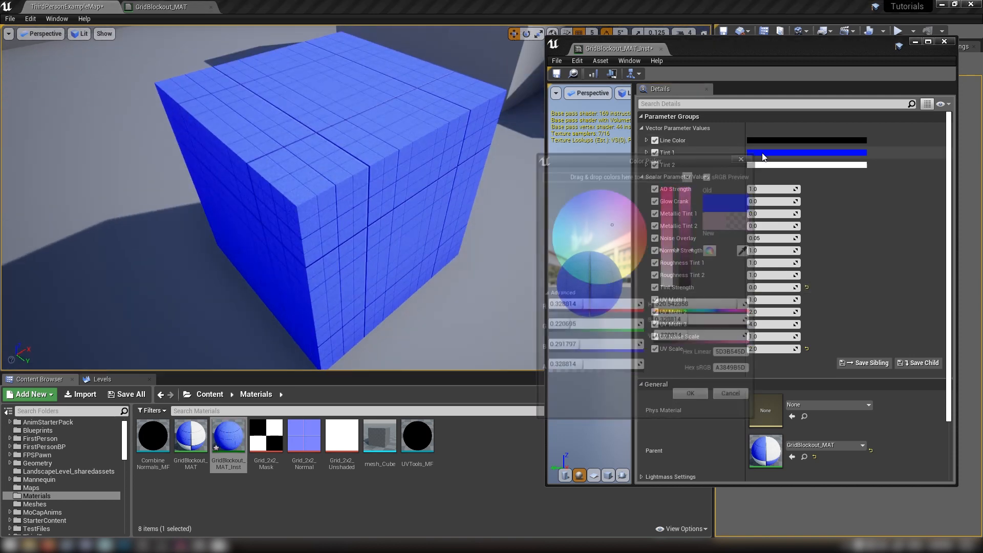
drag(619, 247, 646, 279)
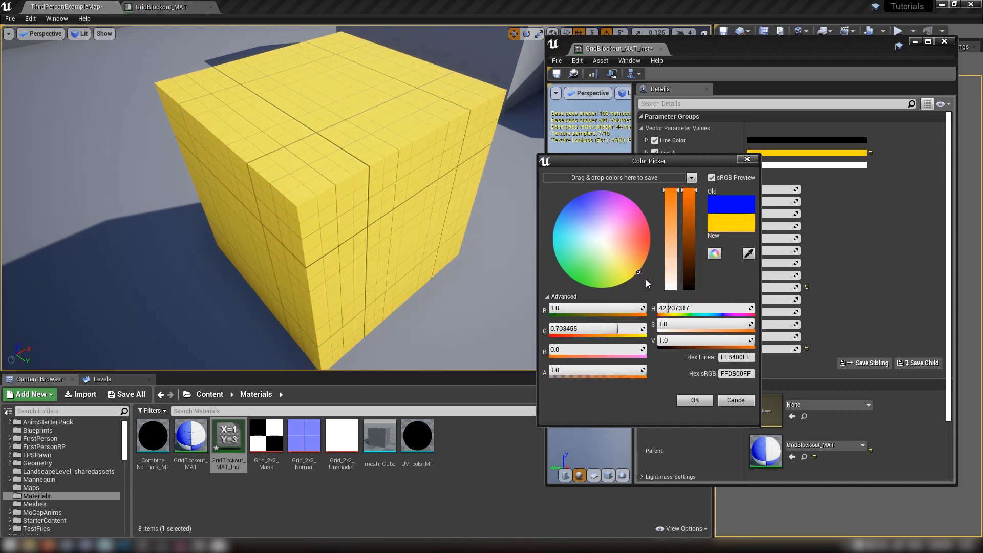
click(706, 398)
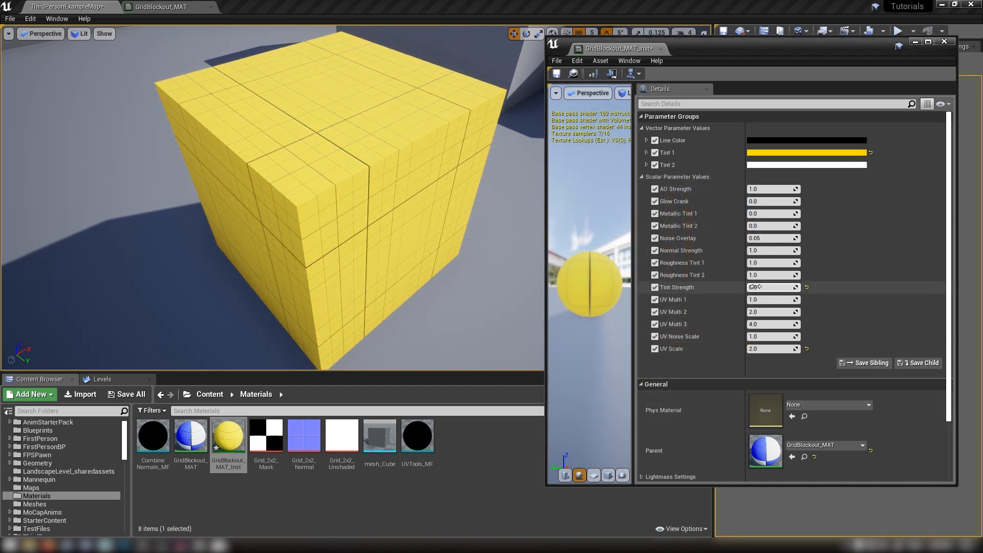
text(1)
key(Return)
Step: Change Tint 2 to purple, hex sRGB 7100FFFF, and view the cube from another side
click(757, 165)
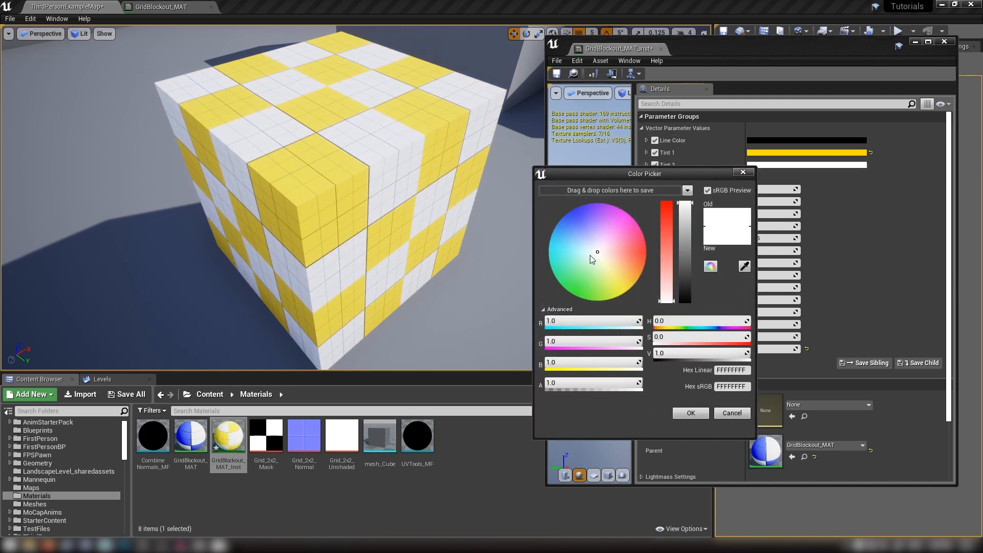
drag(597, 252, 578, 197)
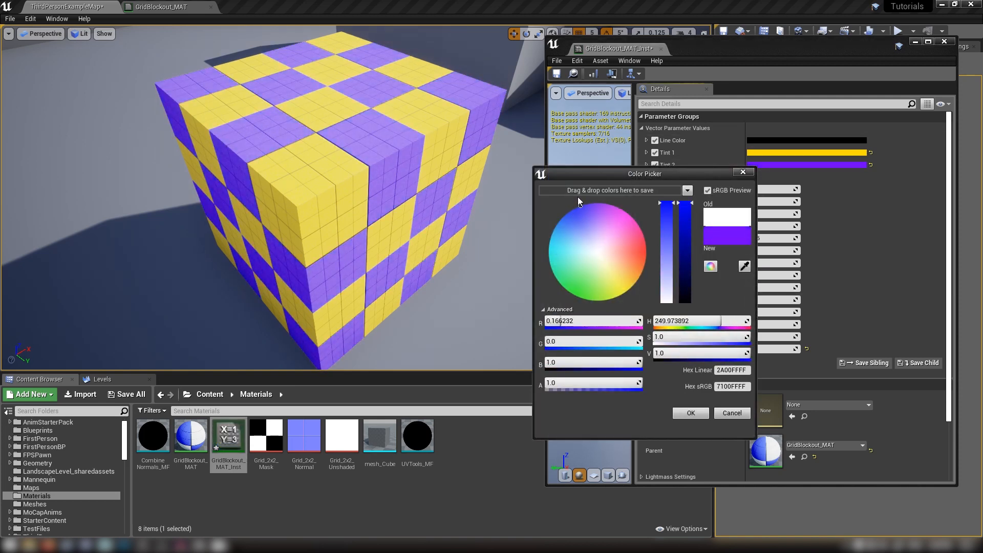
alt+drag(386, 206, 266, 202)
click(691, 413)
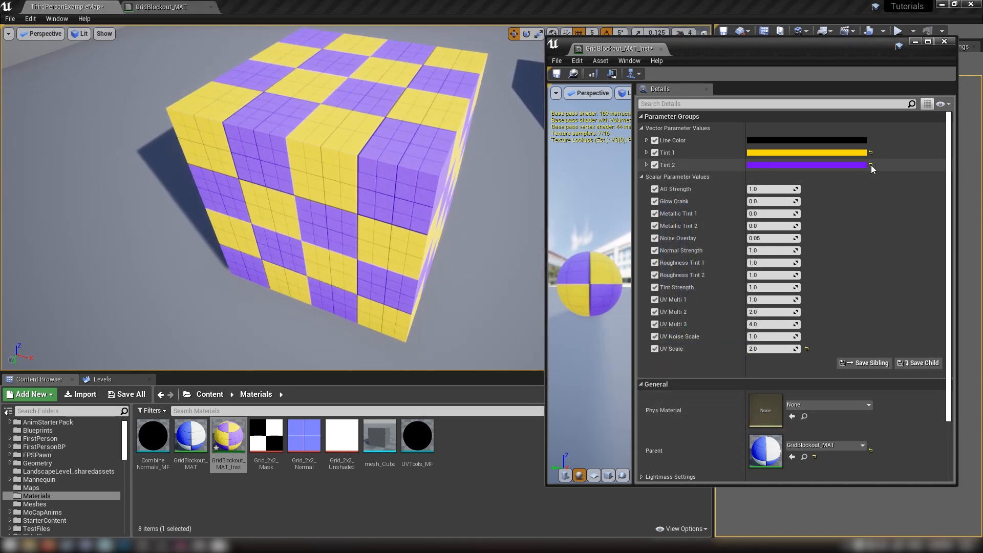
Step: Reset Tint 2 and Tint 1 to their default colors and turn the view back around the cube
click(871, 165)
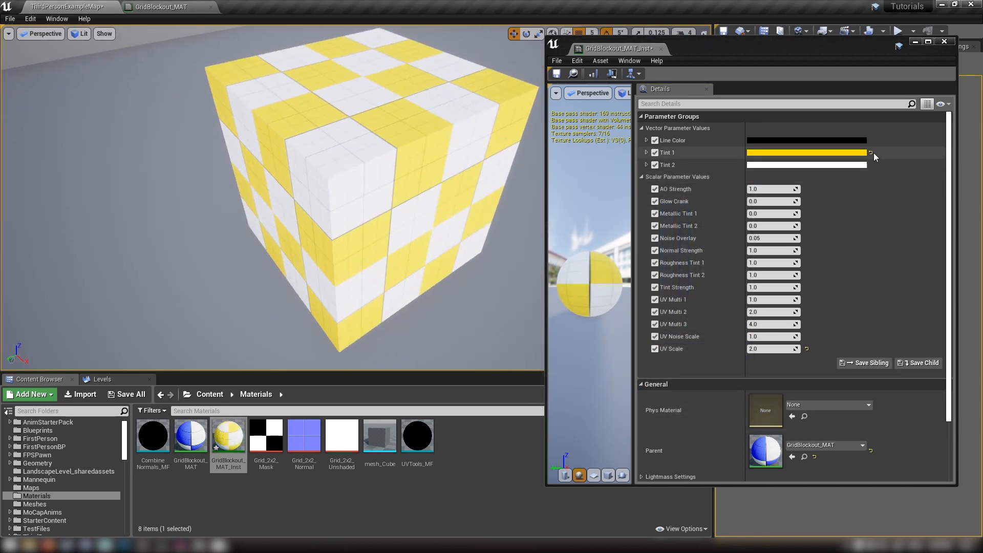
click(871, 153)
alt+drag(389, 205, 538, 203)
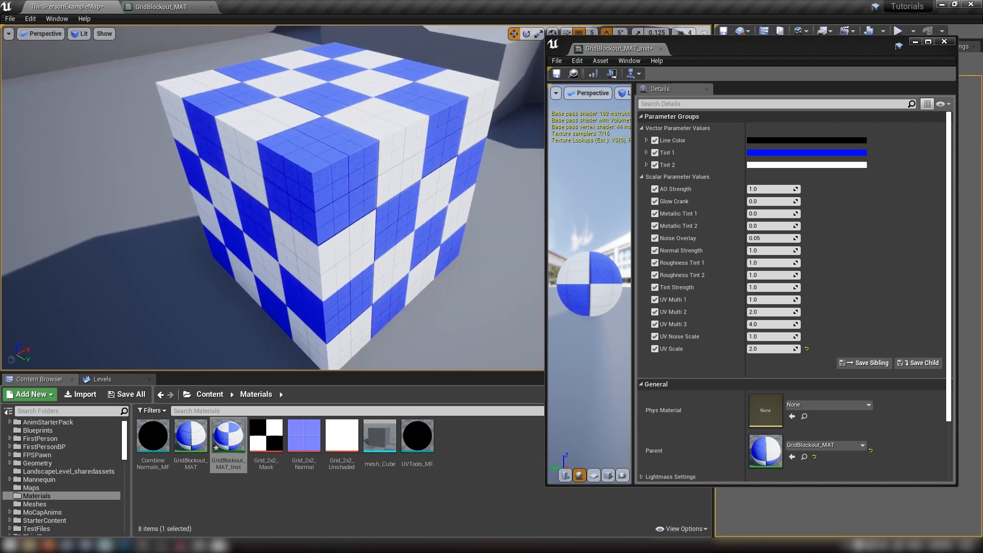
alt+drag(388, 235, 440, 236)
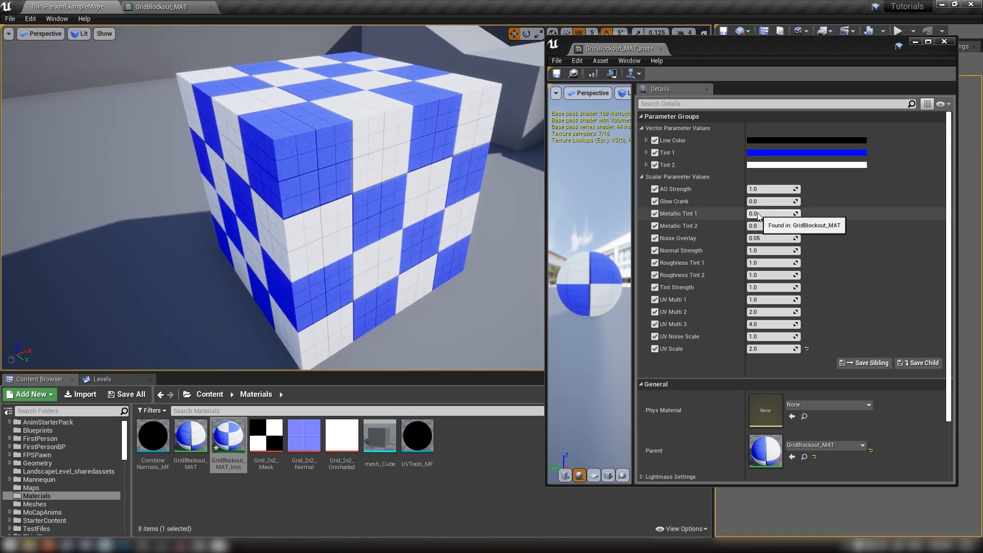
Step: Try Metallic Tint 1 and Metallic Tint 2 at 1, view the cube, and reset both to their defaults
drag(759, 215, 783, 216)
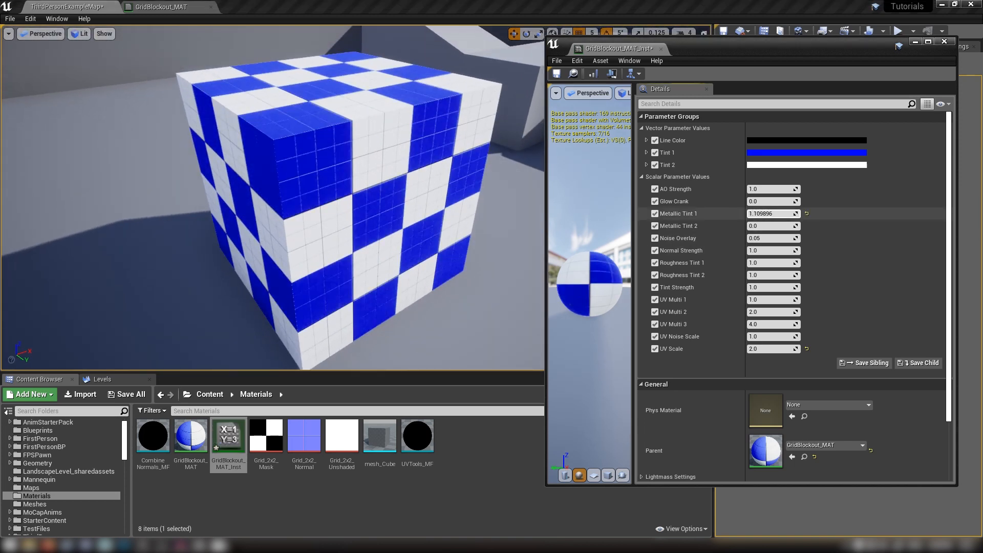
click(761, 226)
text(1)
key(Return)
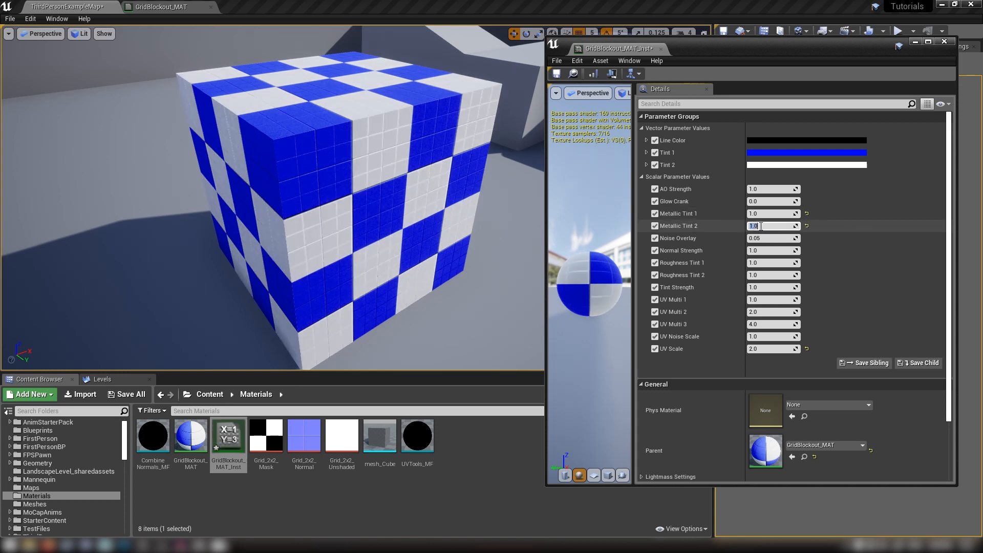
alt+drag(444, 201, 413, 204)
click(806, 213)
click(806, 225)
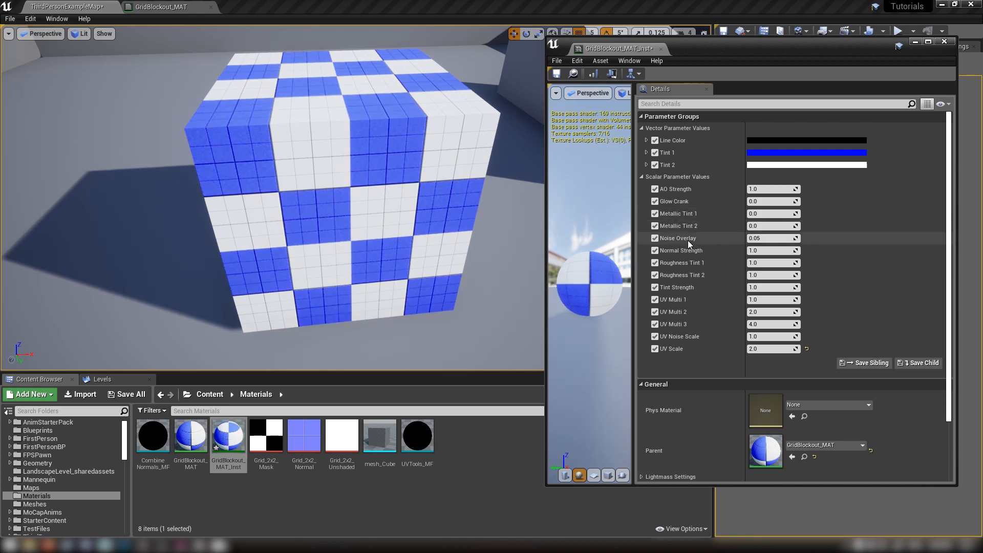
Step: Set Roughness Tint 1 and Roughness Tint 2 to 0 and view the cube from another side
mouse_move(763, 263)
mouse_down()
mouse_move(737, 263)
mouse_move(758, 262)
mouse_up()
text(0)
key(Return)
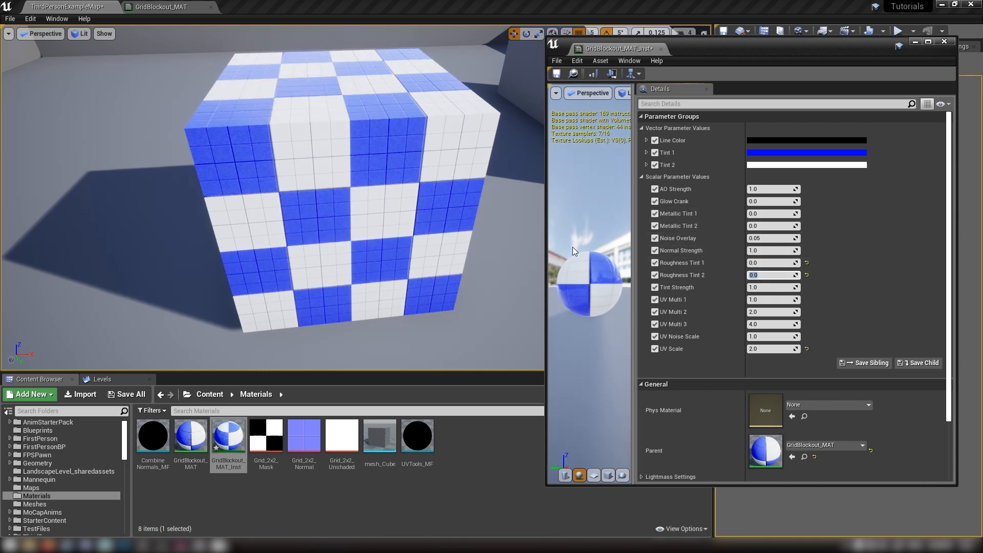
alt+drag(367, 197, 466, 207)
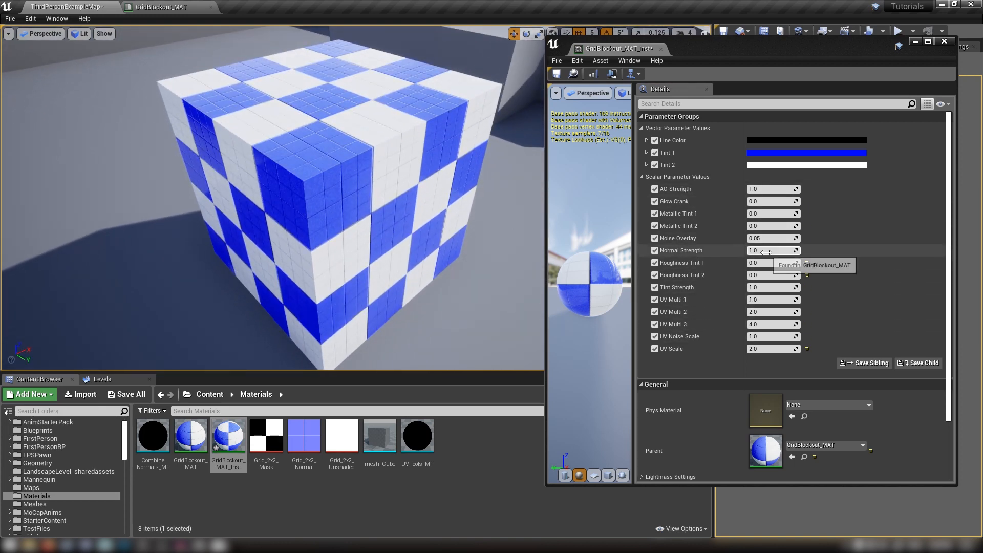
Step: Try Normal Strength at 0 and Glow Crank at about 151, resetting each to its default
drag(756, 250, 712, 250)
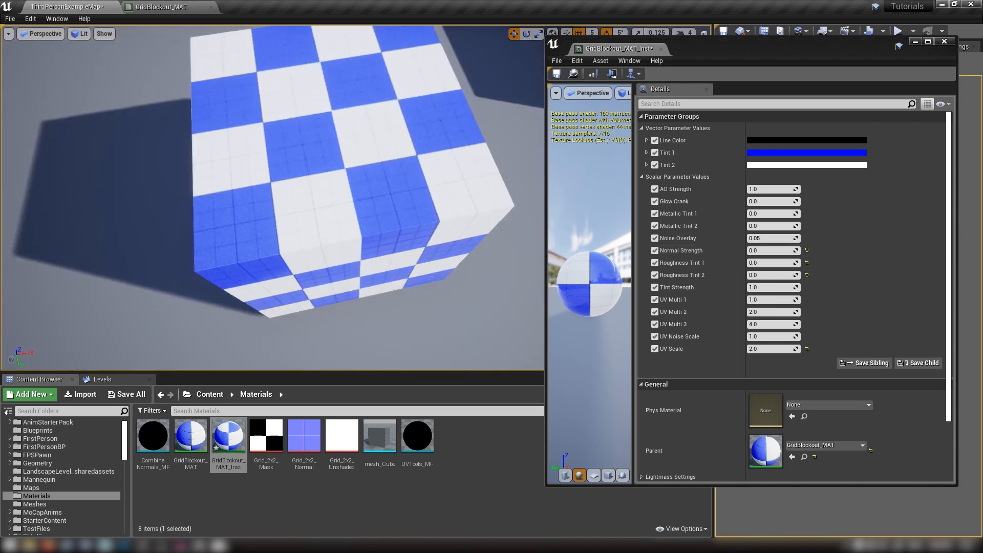
alt+drag(353, 205, 392, 179)
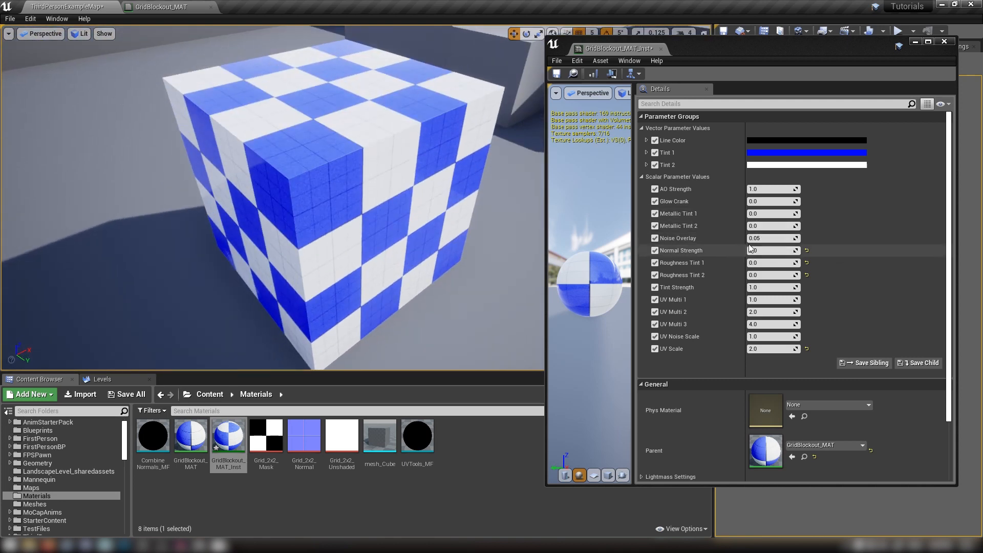
click(806, 250)
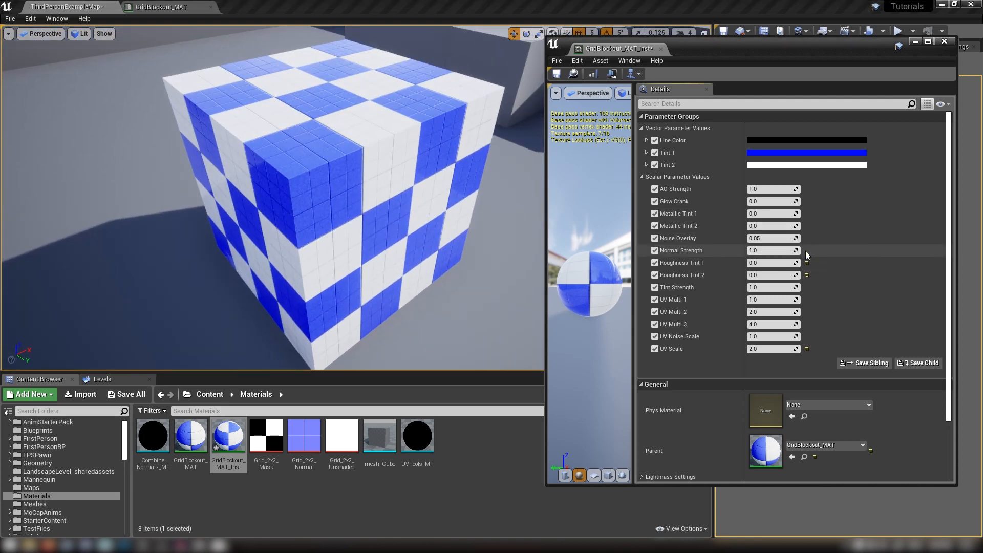
drag(764, 203, 805, 201)
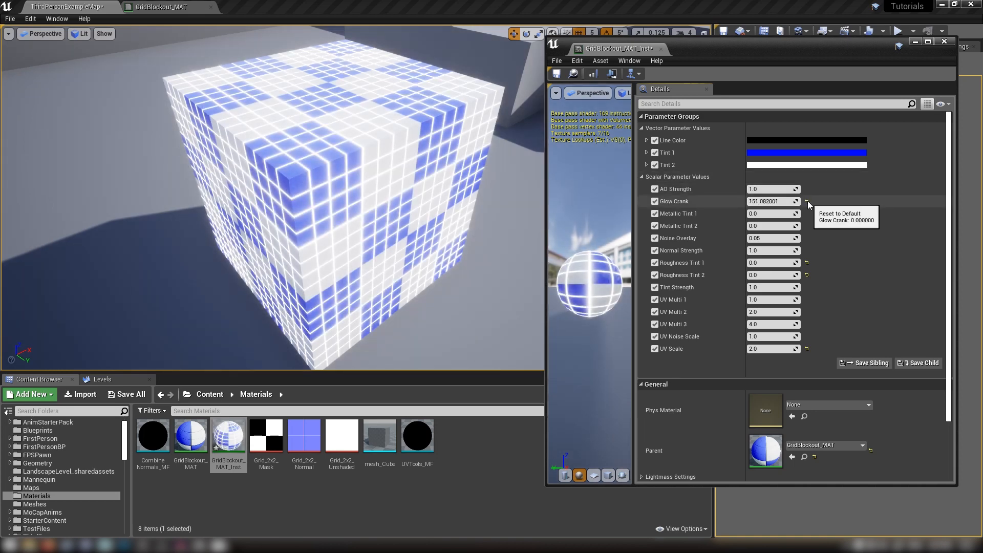
click(806, 202)
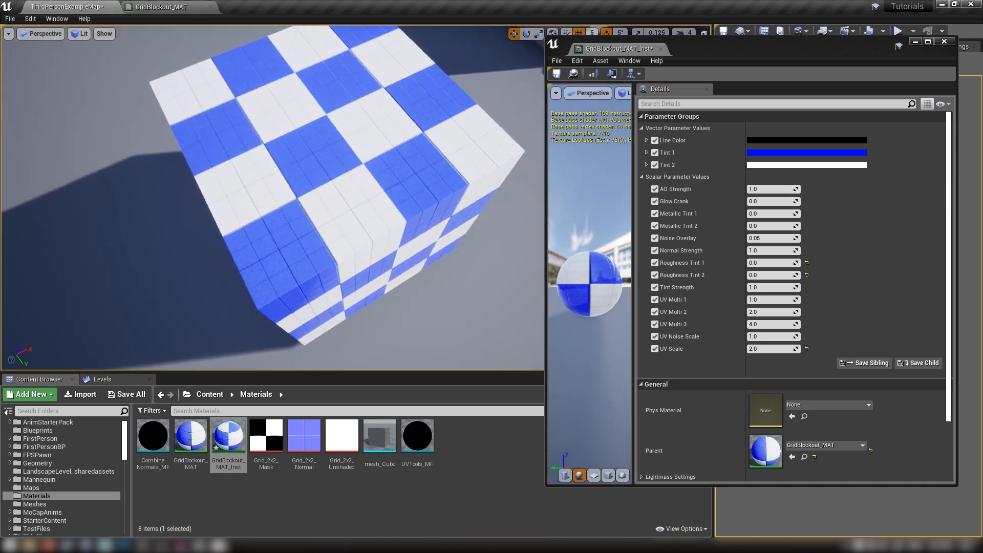
Step: Try AO Strength at about 32, reset it to its default, and inspect the cube's tiles up close
right_drag(307, 205, 327, 164)
right_drag(397, 201, 390, 240)
drag(773, 189, 788, 189)
mouse_move(424, 183)
right_down()
mouse_move(436, 163)
mouse_move(426, 183)
right_up()
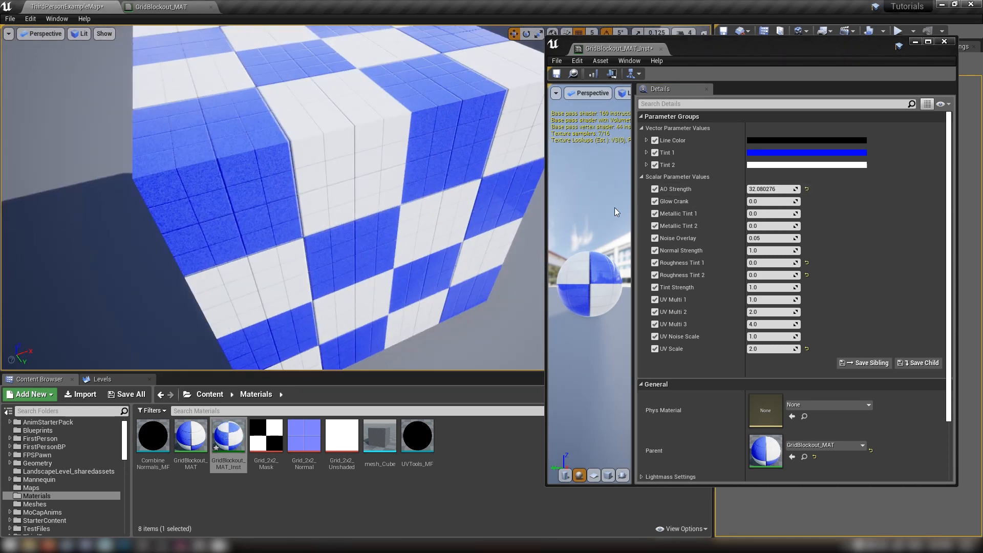
click(807, 188)
right_drag(298, 186, 333, 169)
right_drag(331, 118, 332, 118)
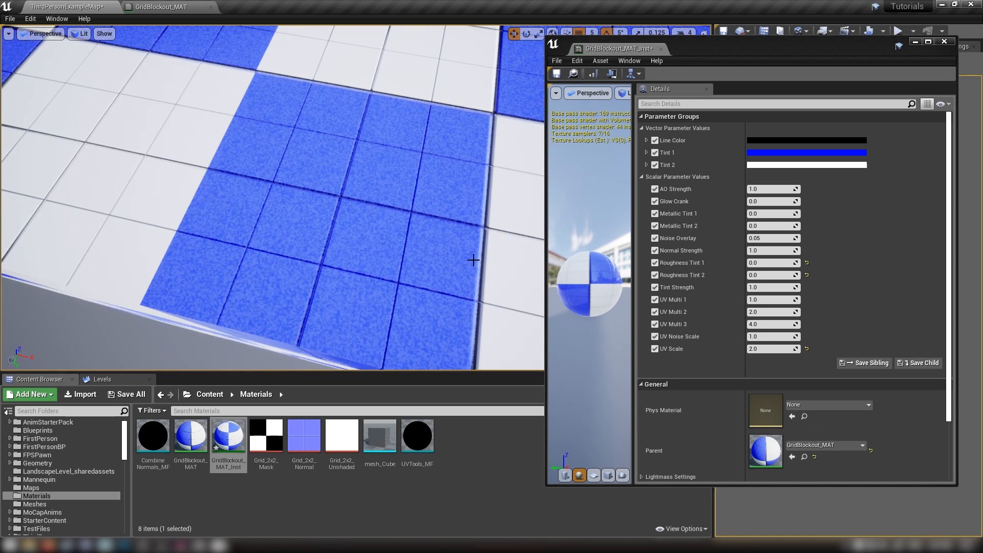
right_drag(432, 250, 281, 245)
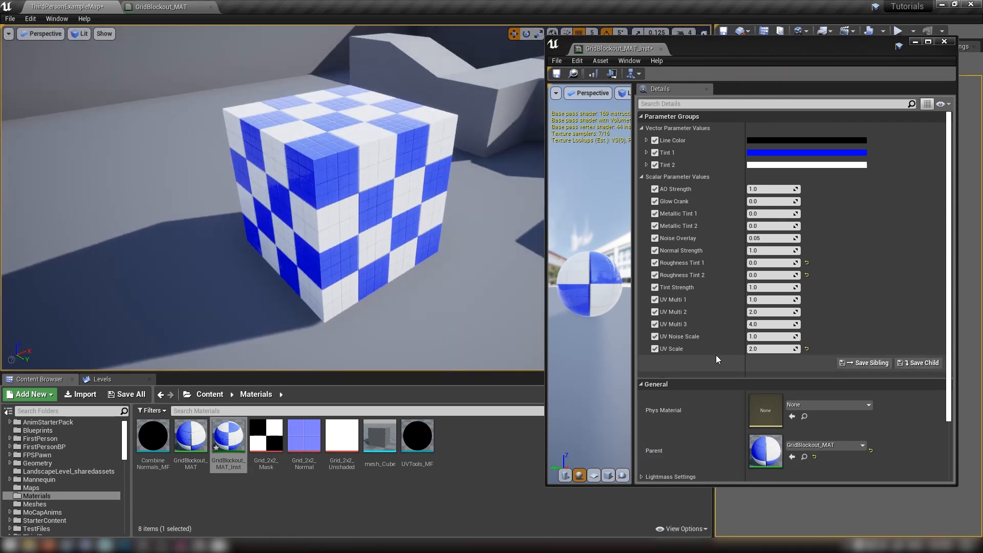
Step: Try UV Multi 2 at 4 and 8, and set both UV Multi 2 and UV Multi 3 to 1
click(761, 313)
text(4)
key(Return)
scroll(418, 189, up, 8)
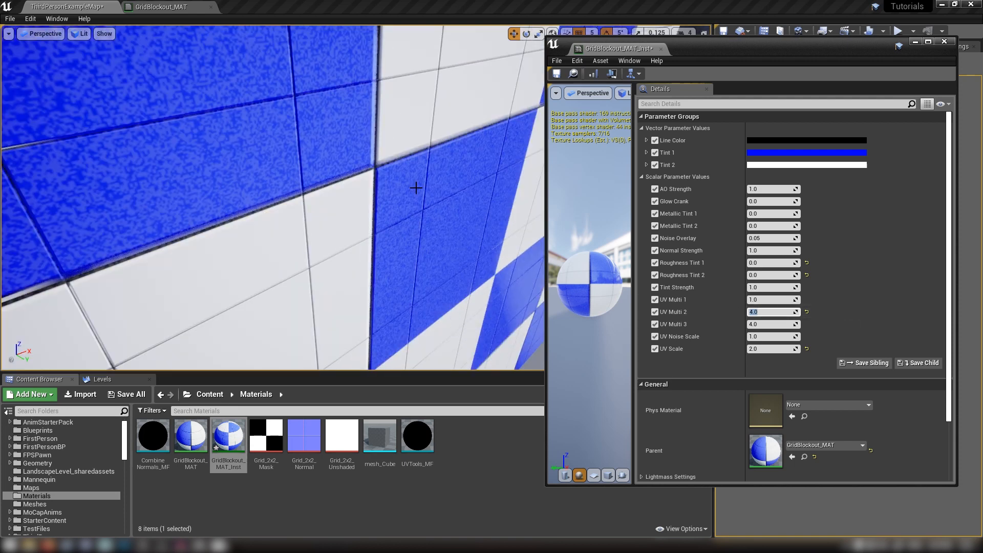
scroll(415, 187, down, 6)
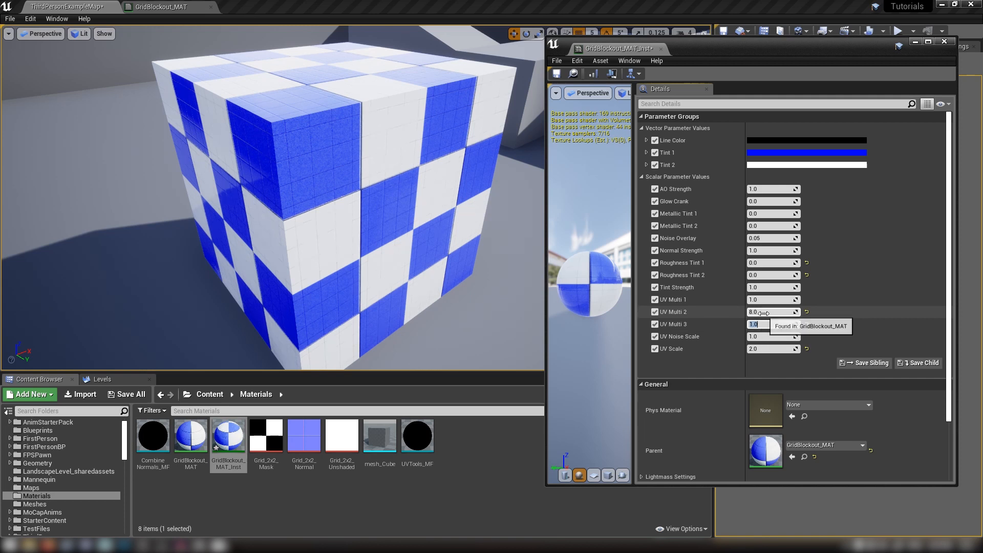
alt+drag(449, 225, 486, 236)
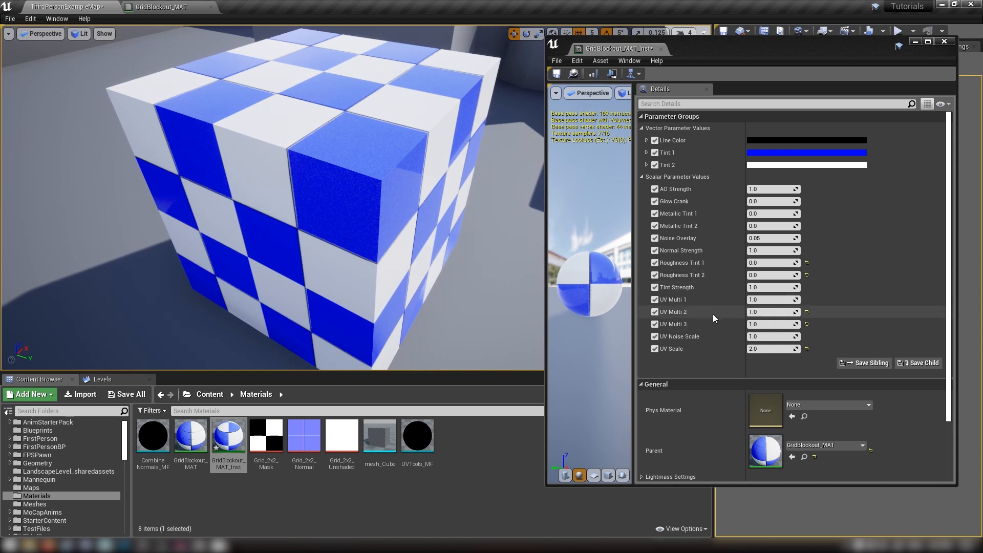
Step: Set UV Scale to 1, try it at 0, and return it to 1
click(765, 349)
text(1)
key(Return)
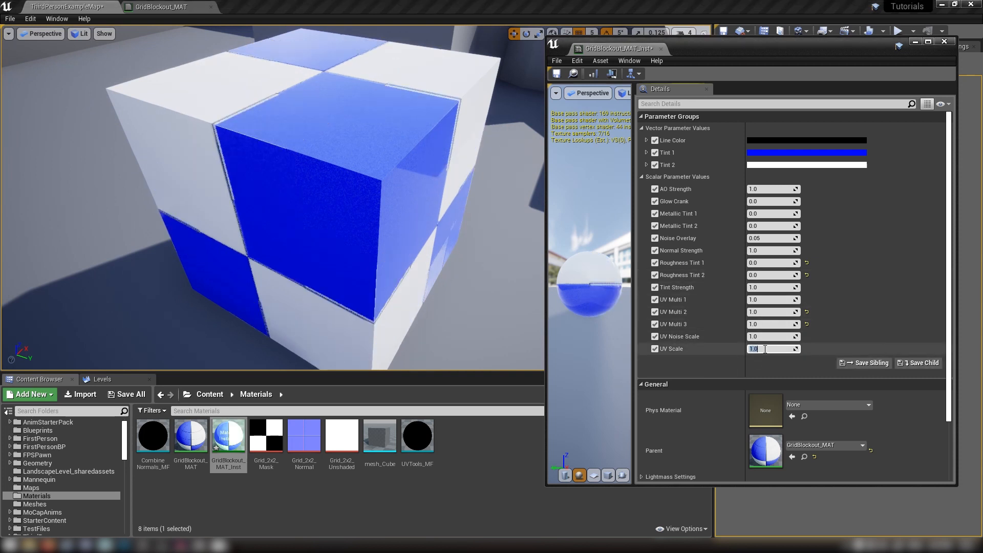
text(0)
key(Return)
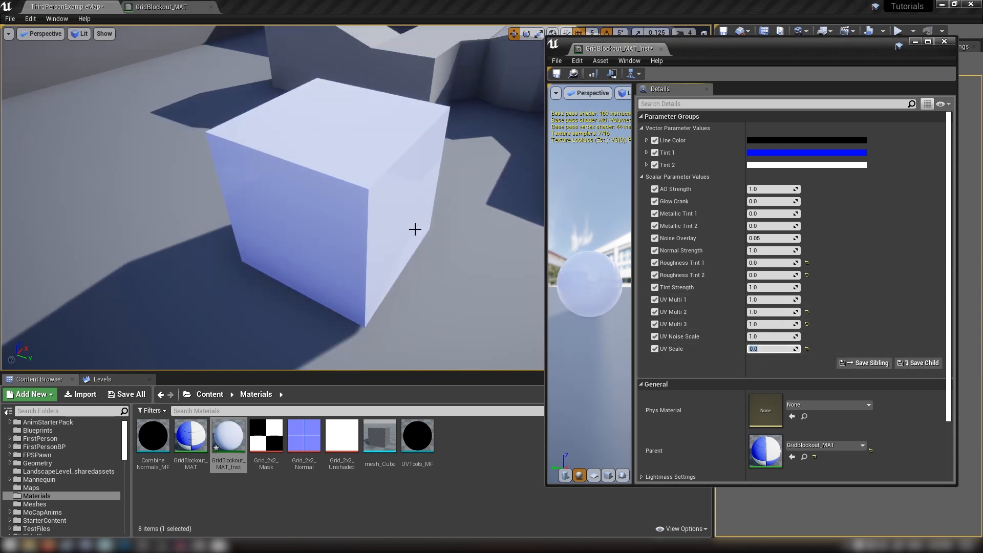
text(1)
key(Return)
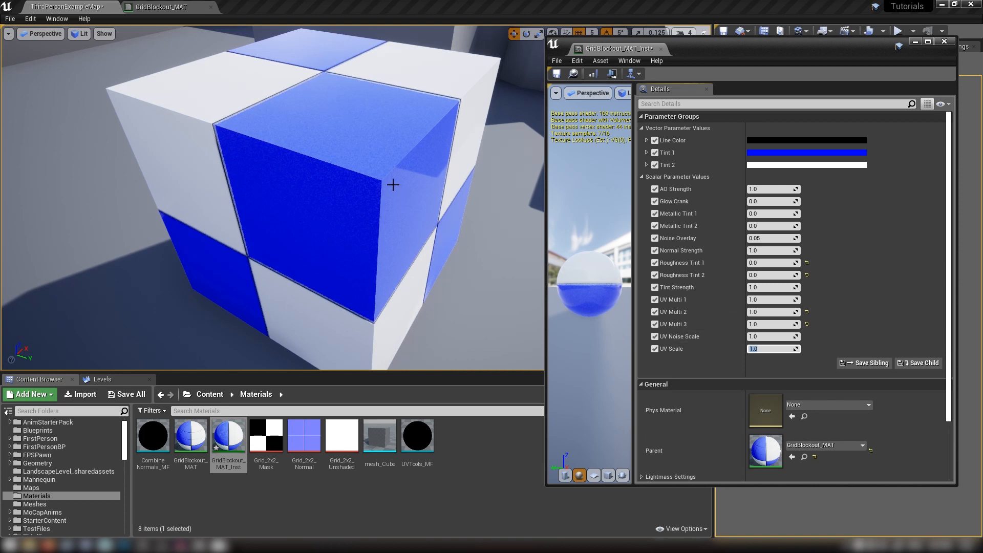
Step: Examine how UV Scale and the UV Multi parameters feed the texture samples in the GridBlockout_MAT graph
click(209, 5)
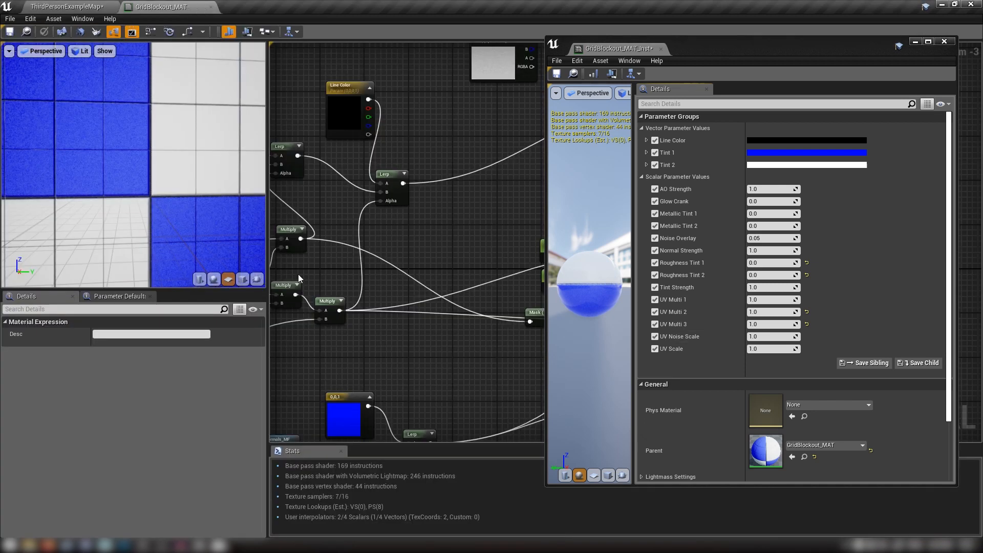
right_drag(358, 251, 705, 201)
right_drag(590, 215, 609, 210)
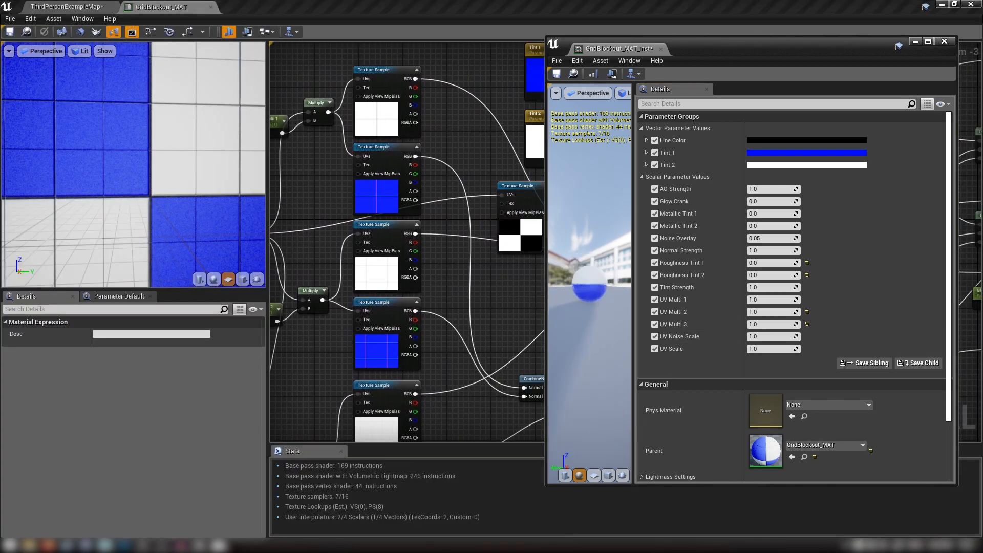
drag(713, 48, 833, 148)
right_drag(493, 276, 640, 247)
right_drag(411, 230, 305, 217)
right_drag(358, 234, 365, 224)
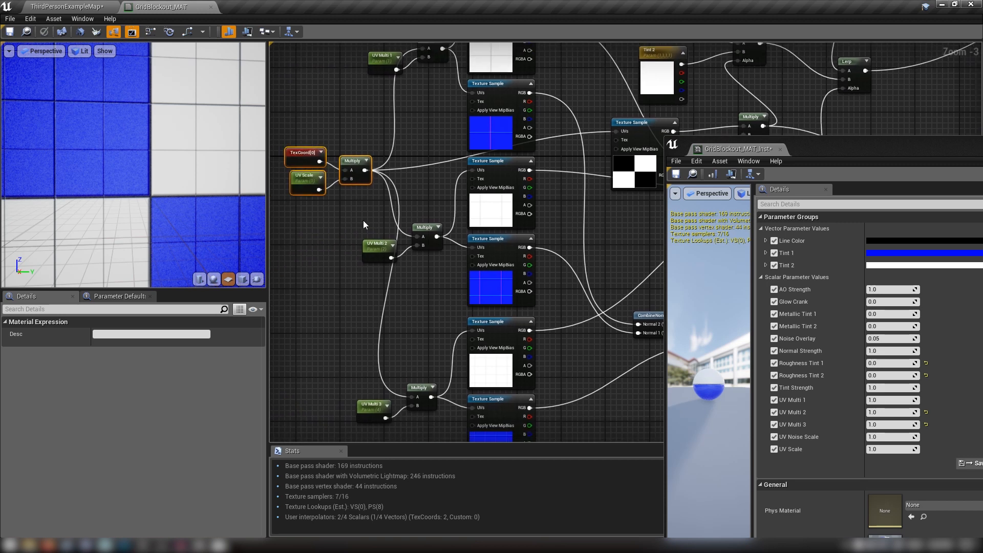
right_drag(467, 231, 368, 254)
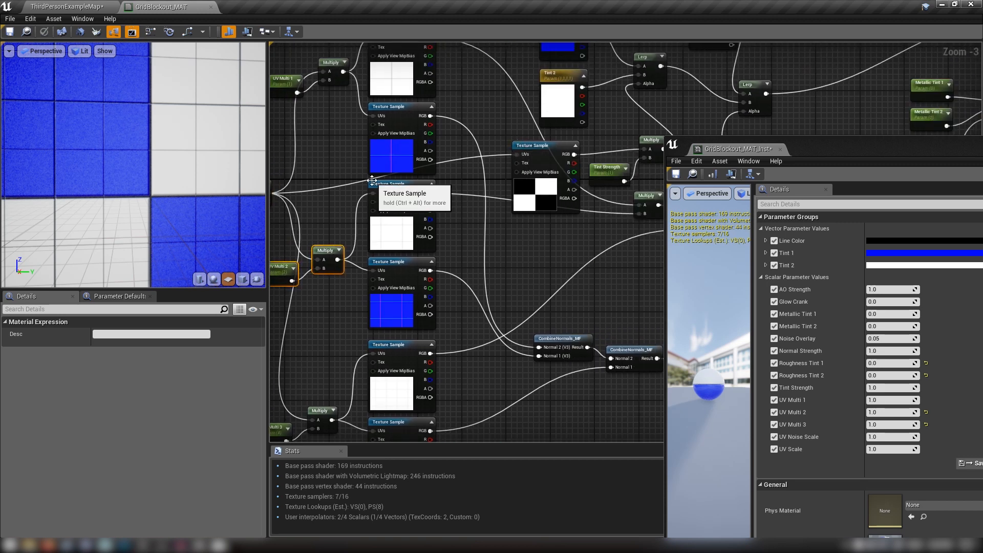
Step: Return to the level and raise the instance's Noise Overlay to about 0.14
click(71, 6)
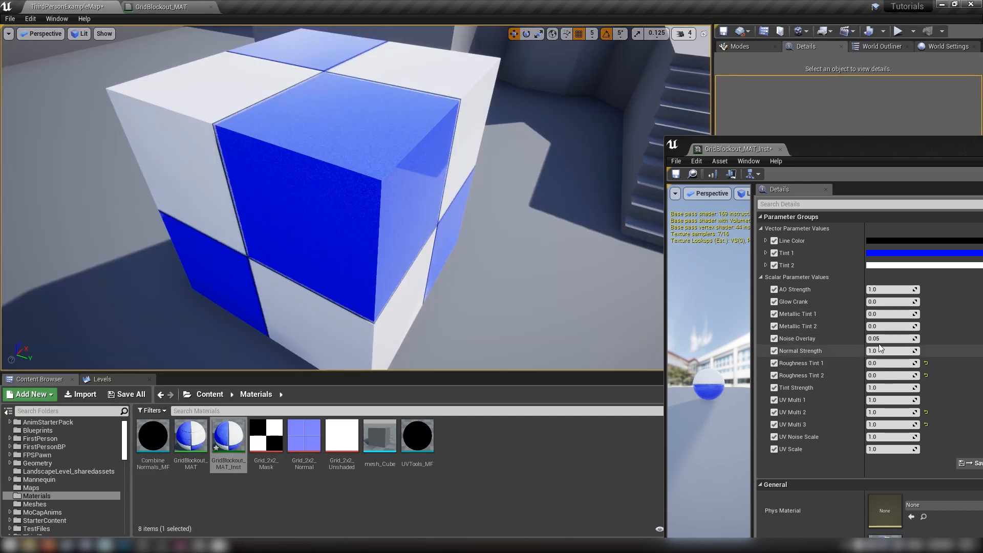
mouse_move(877, 339)
mouse_down()
mouse_move(907, 339)
mouse_move(880, 338)
mouse_up()
scroll(498, 266, down, 10)
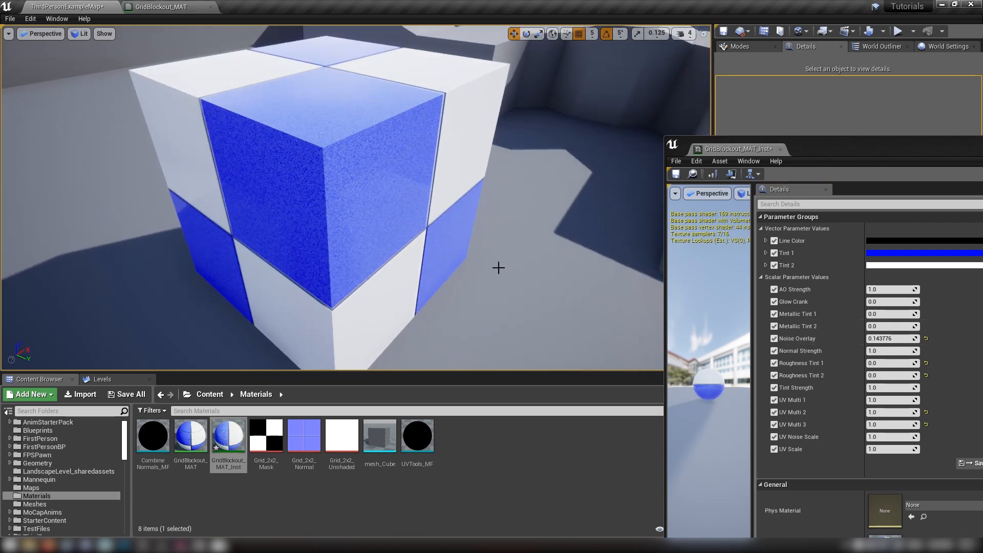
Step: Place a second mesh_Cube beside the checkered cube and apply a duplicate of GridBlockout_MAT_Inst to it
drag(377, 454, 492, 228)
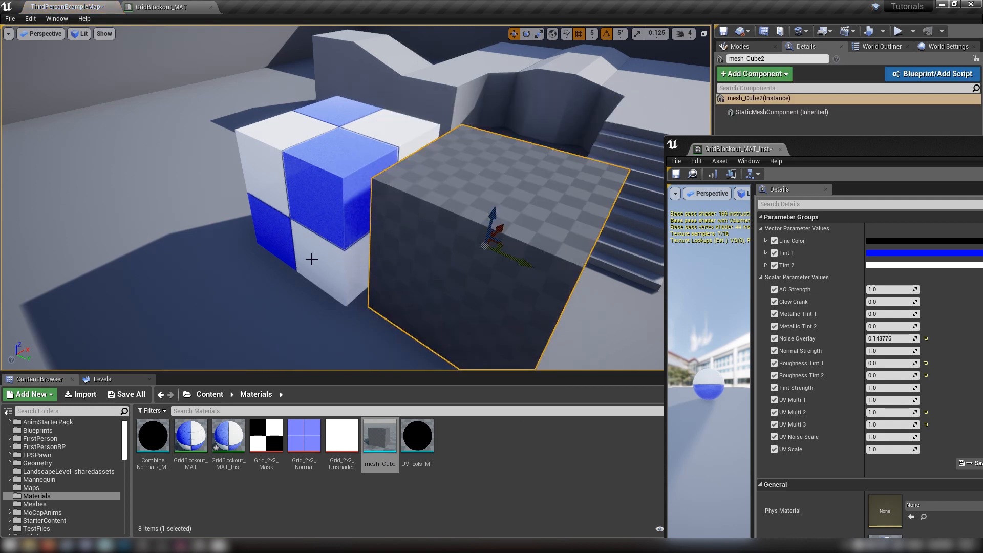
click(219, 436)
key(ctrl+w)
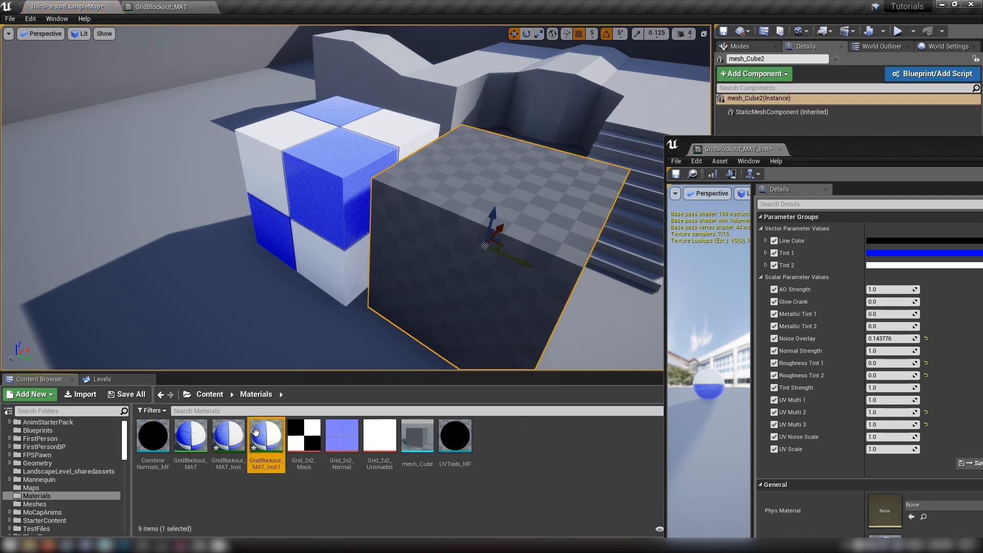
drag(256, 433, 446, 270)
Step: Open GridBlockout_MAT_Inst1, dock it beside the first instance's editor, and move the window so its parameters are visible
double_click(263, 437)
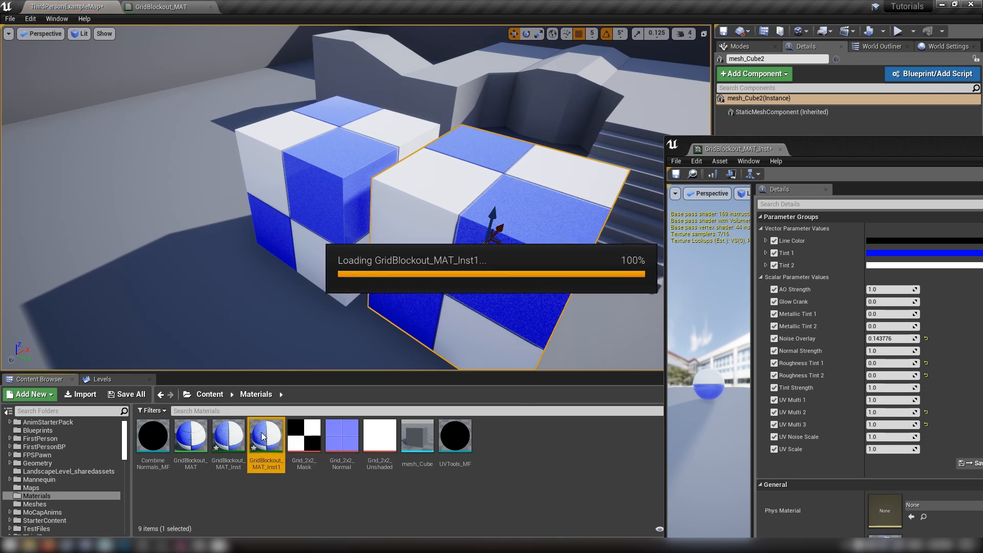
drag(283, 6, 807, 151)
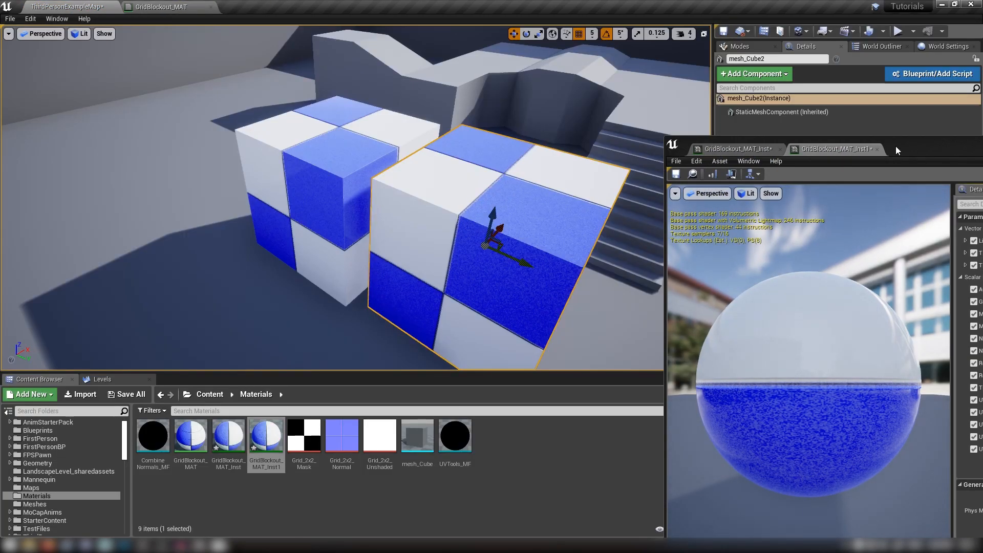
drag(895, 146, 752, 119)
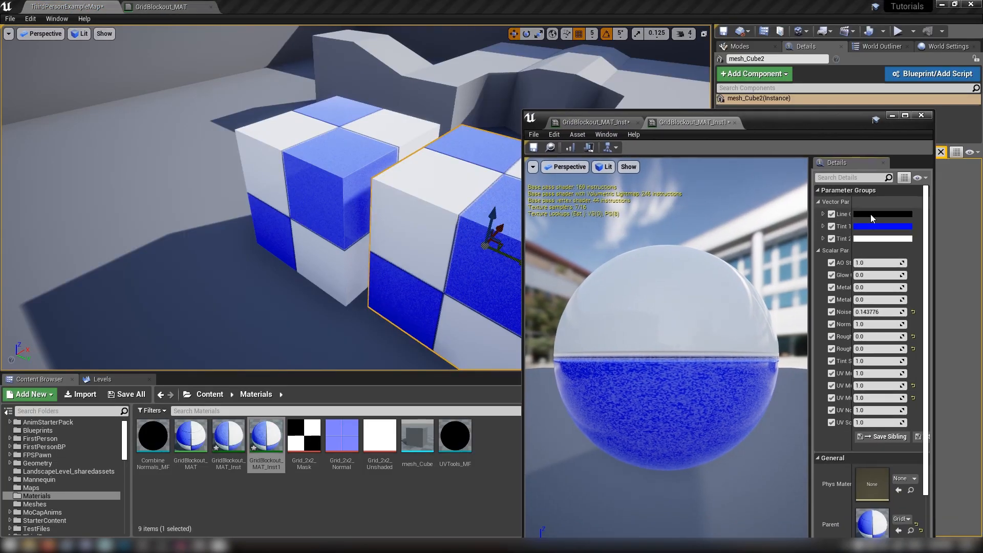
Step: Change Tint 1 of GridBlockout_MAT_Inst1 to red, hex sRGB FF0020FF, and deselect the second cube
click(869, 226)
drag(736, 318, 766, 317)
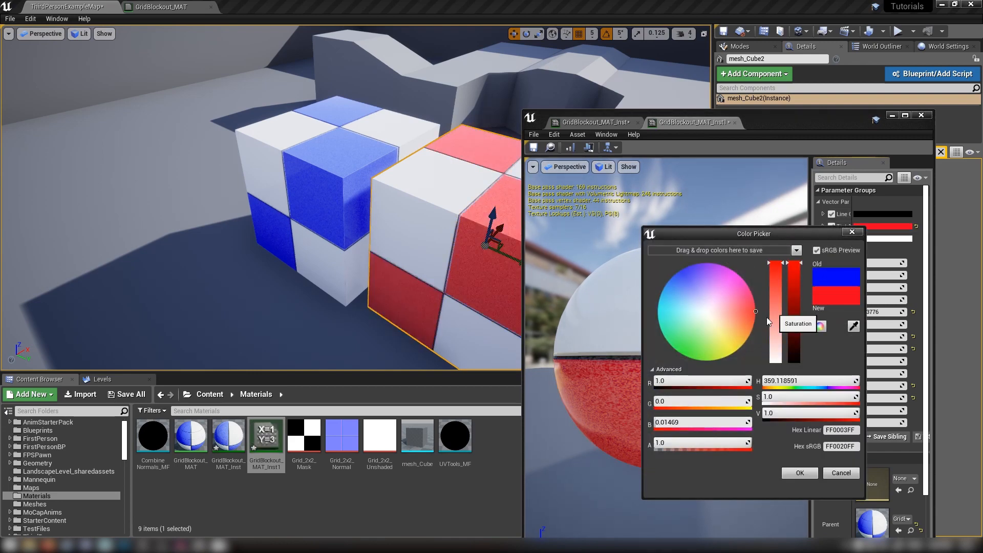
key(d)
right_drag(335, 212, 218, 217)
alt+drag(241, 218, 389, 243)
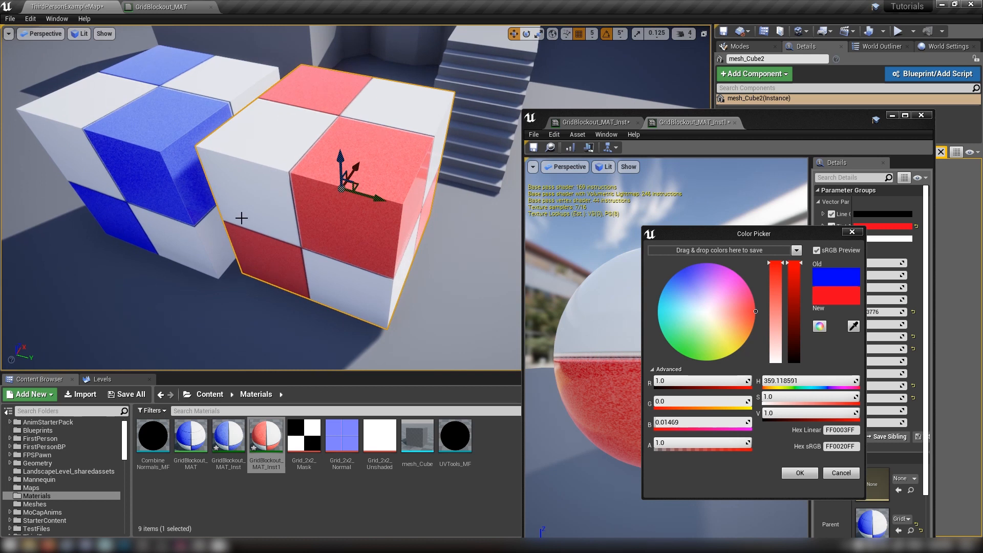
key(Escape)
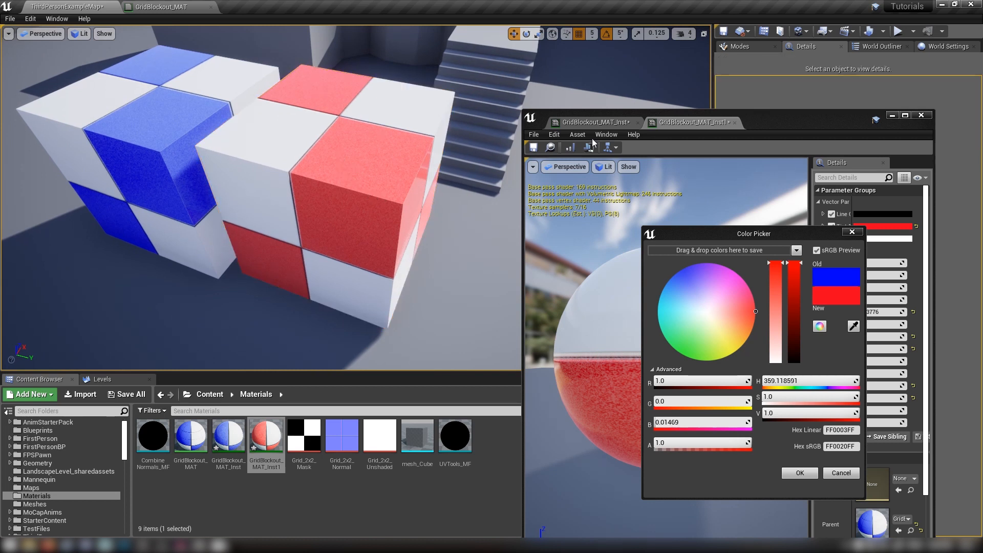
click(800, 472)
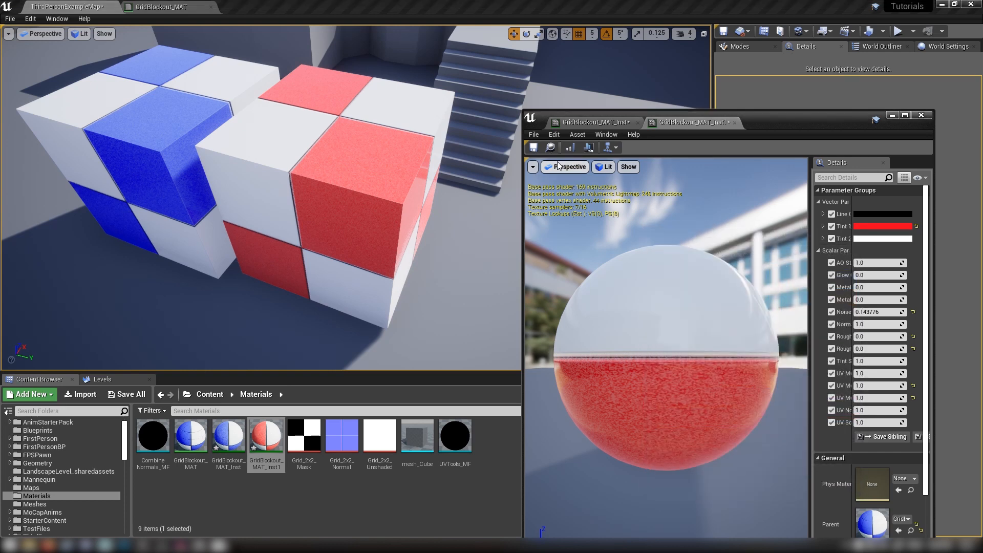
Step: Save both material instances and view the blue and red cubes from another side
click(533, 147)
click(533, 152)
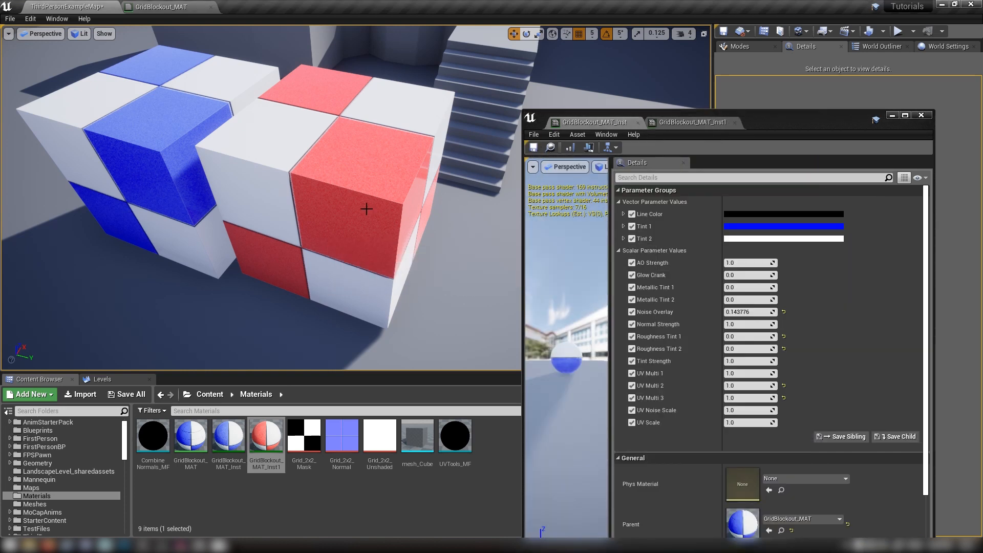
alt+drag(366, 208, 461, 164)
right_drag(327, 204, 317, 238)
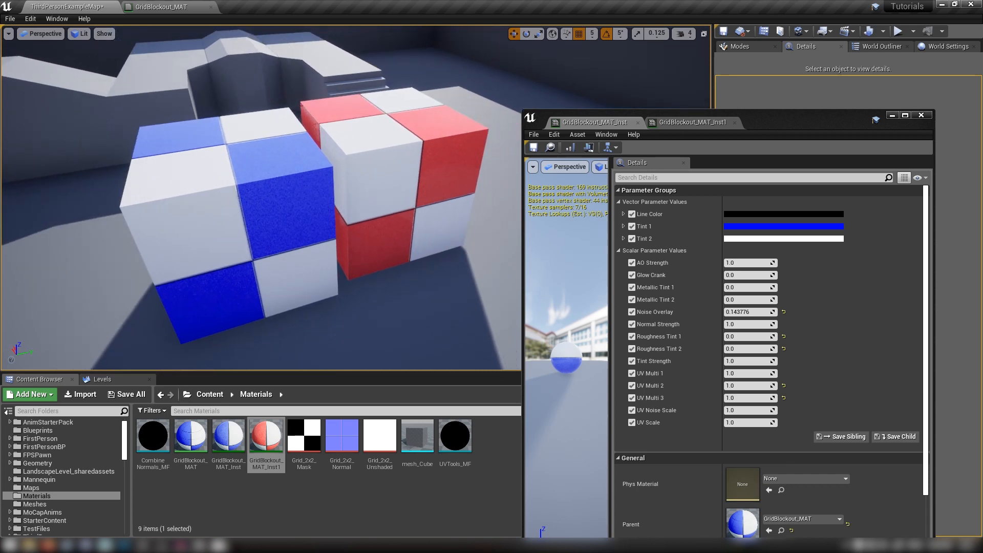
Step: Apply the red GridBlockout_MAT_Inst1 to the long block behind the ramp and select the ramp mesh
right_drag(445, 180, 486, 180)
drag(266, 438, 288, 156)
right_drag(287, 156, 328, 169)
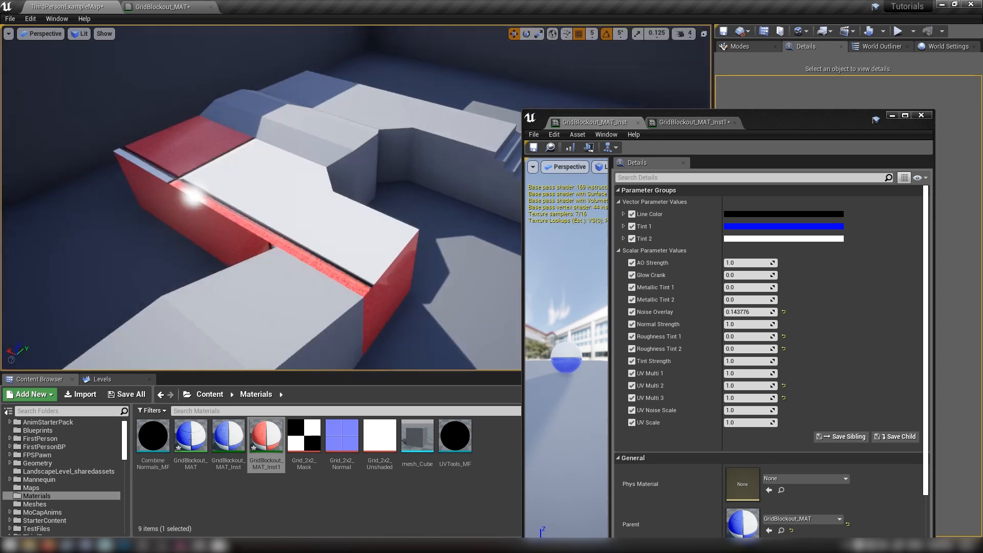
right_drag(283, 202, 277, 218)
click(283, 203)
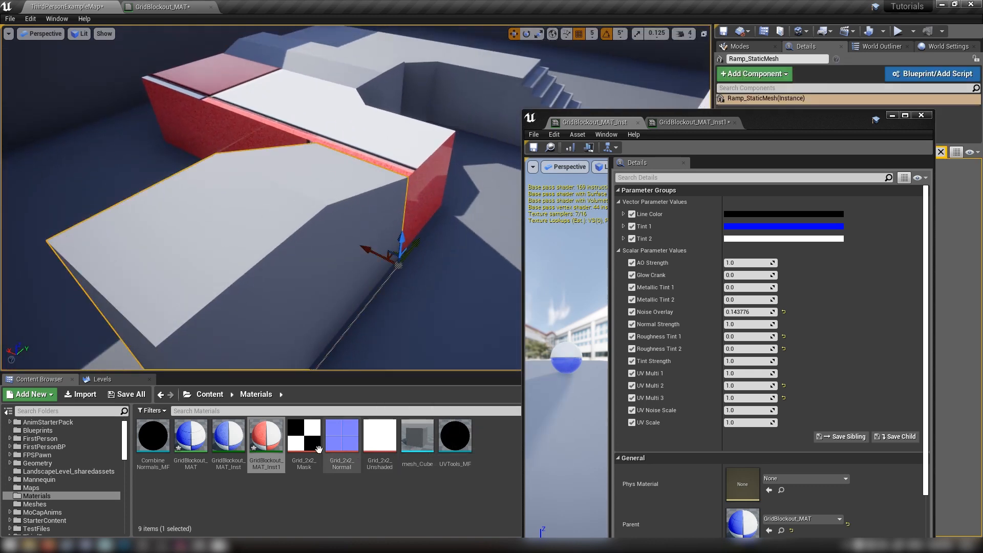